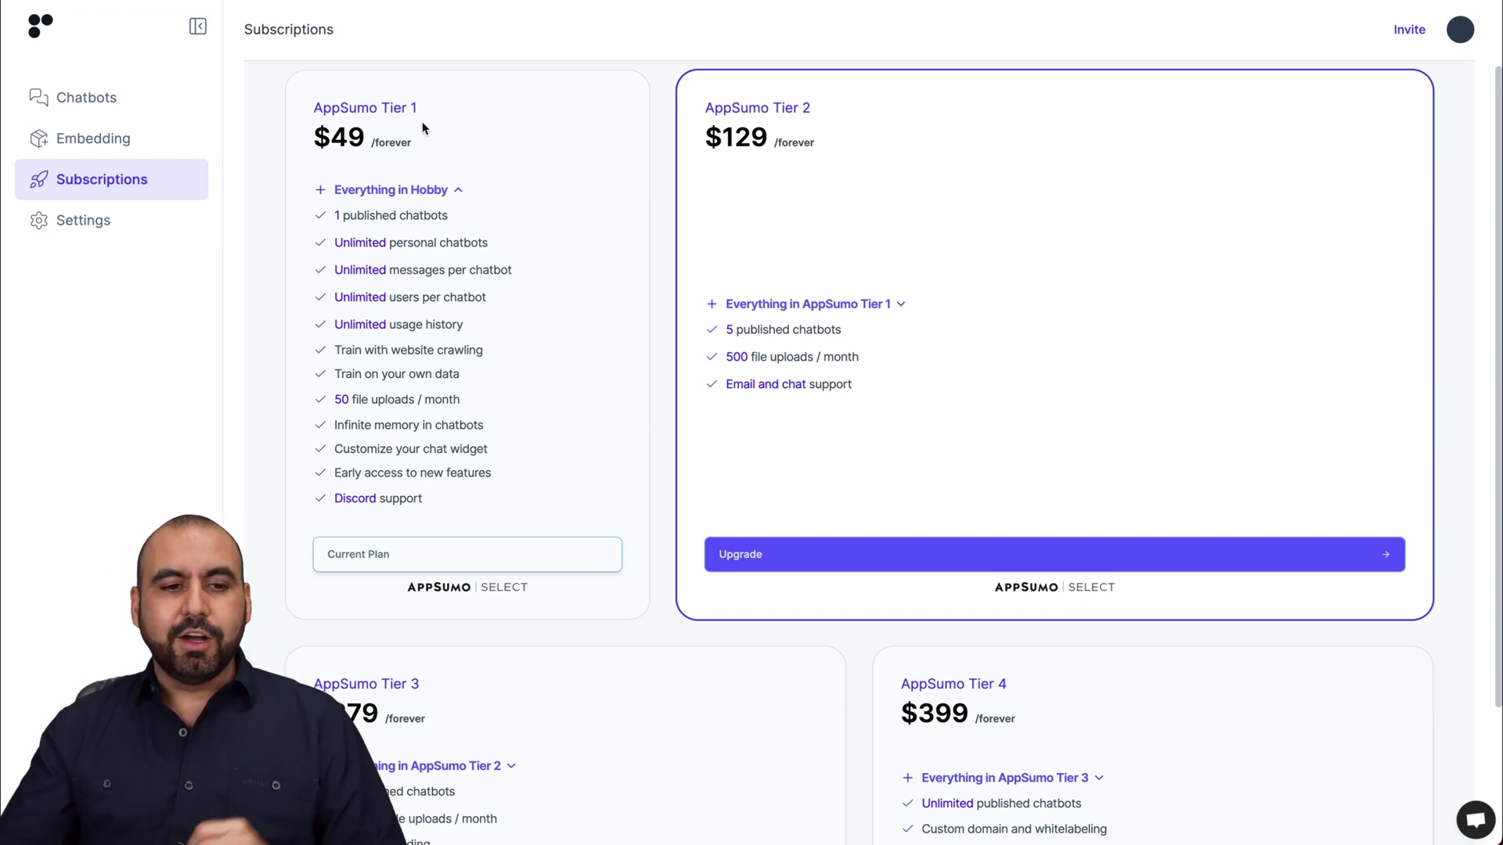
# - Review the plan tiers, noting Tier 3's Remove branding and Tier 1's Discord support
pyautogui.scroll(-3, 421, 128)
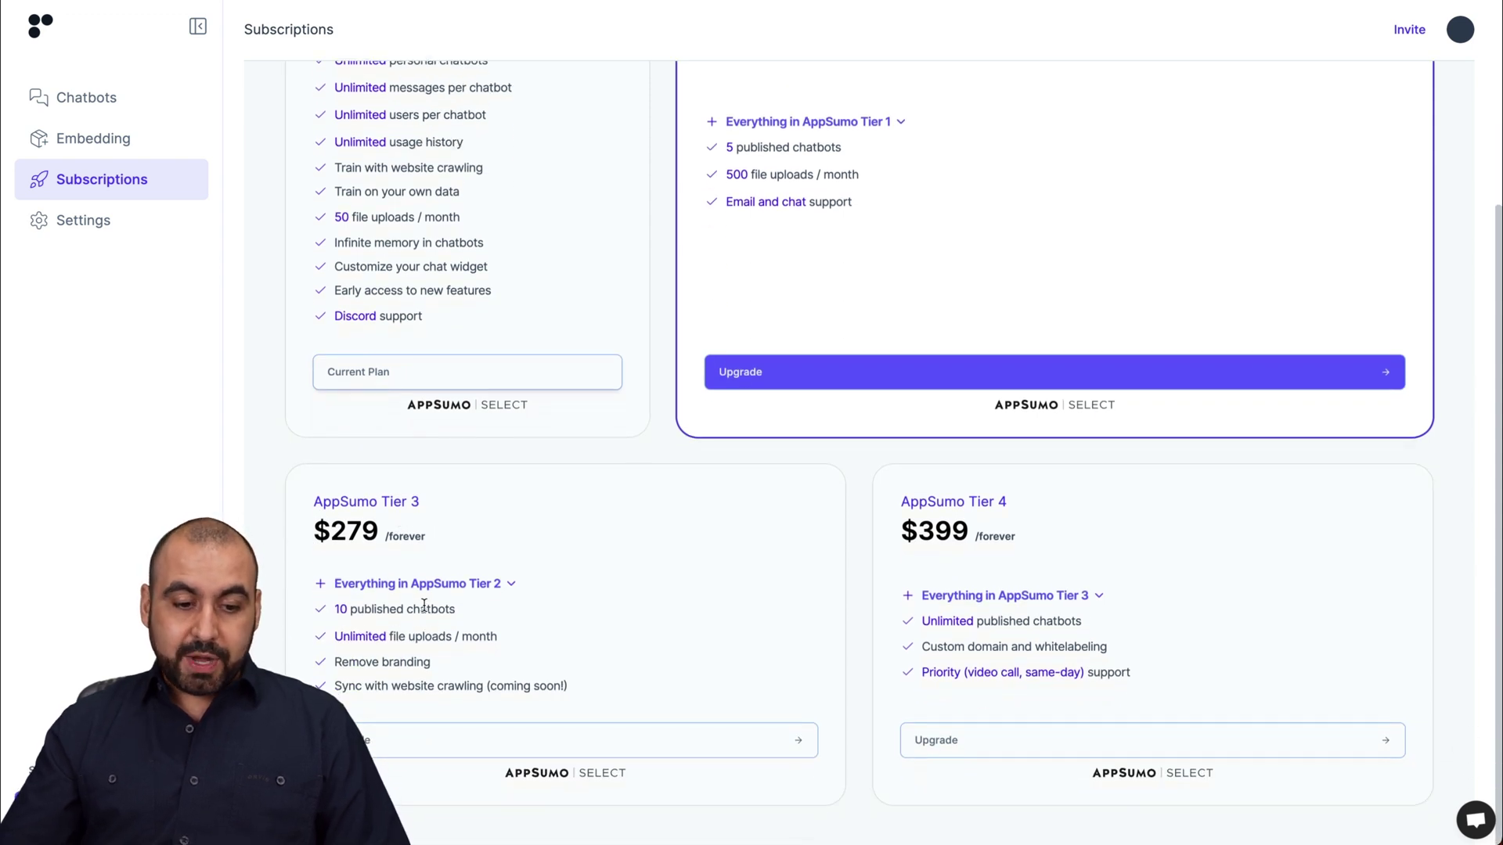
pyautogui.moveTo(335, 667); pyautogui.dragTo(448, 664)
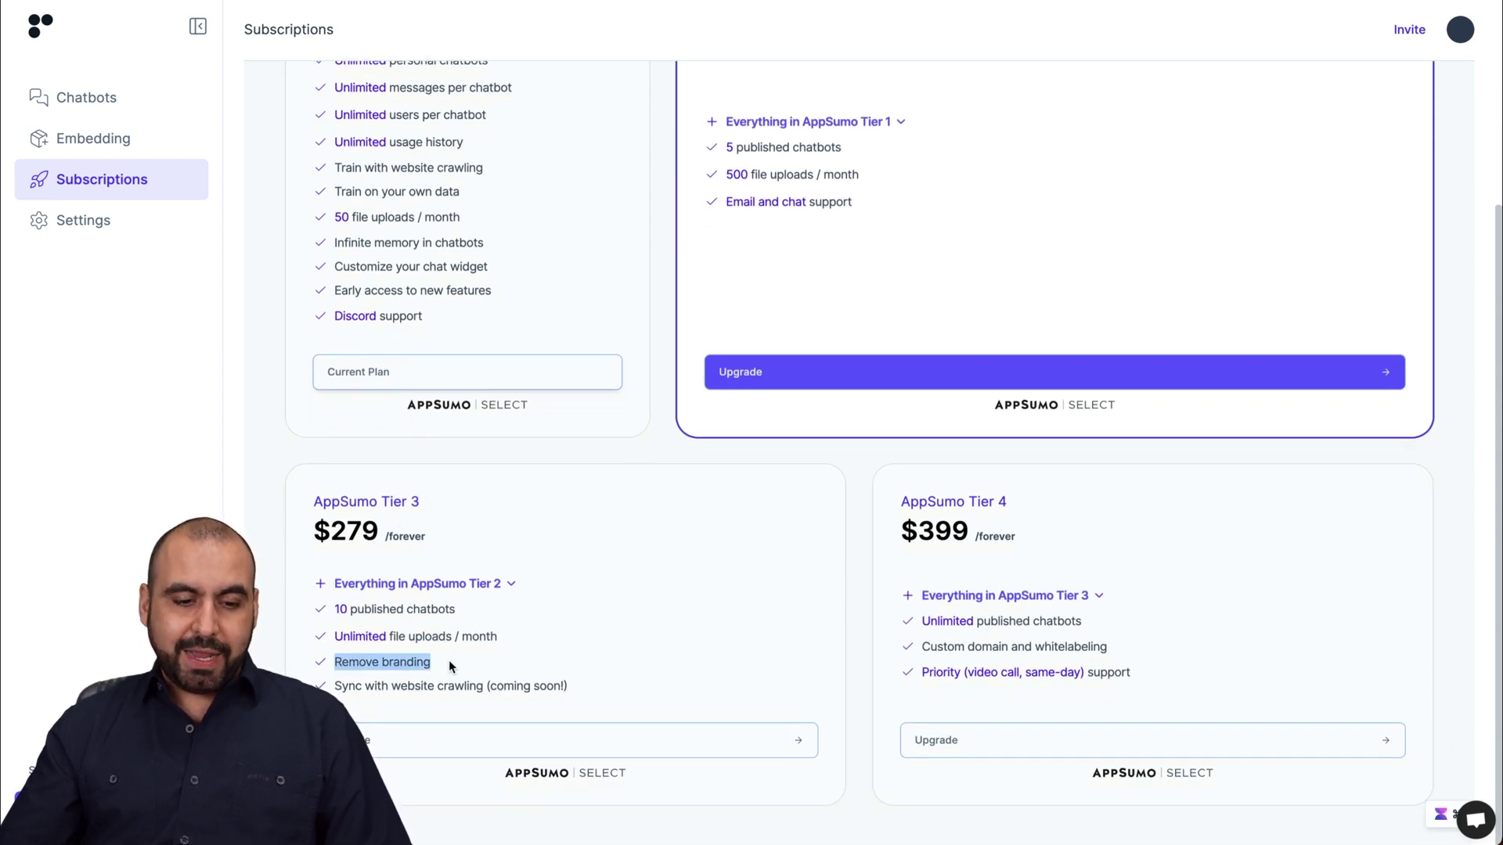
pyautogui.click(448, 665)
pyautogui.scroll(3, 449, 662)
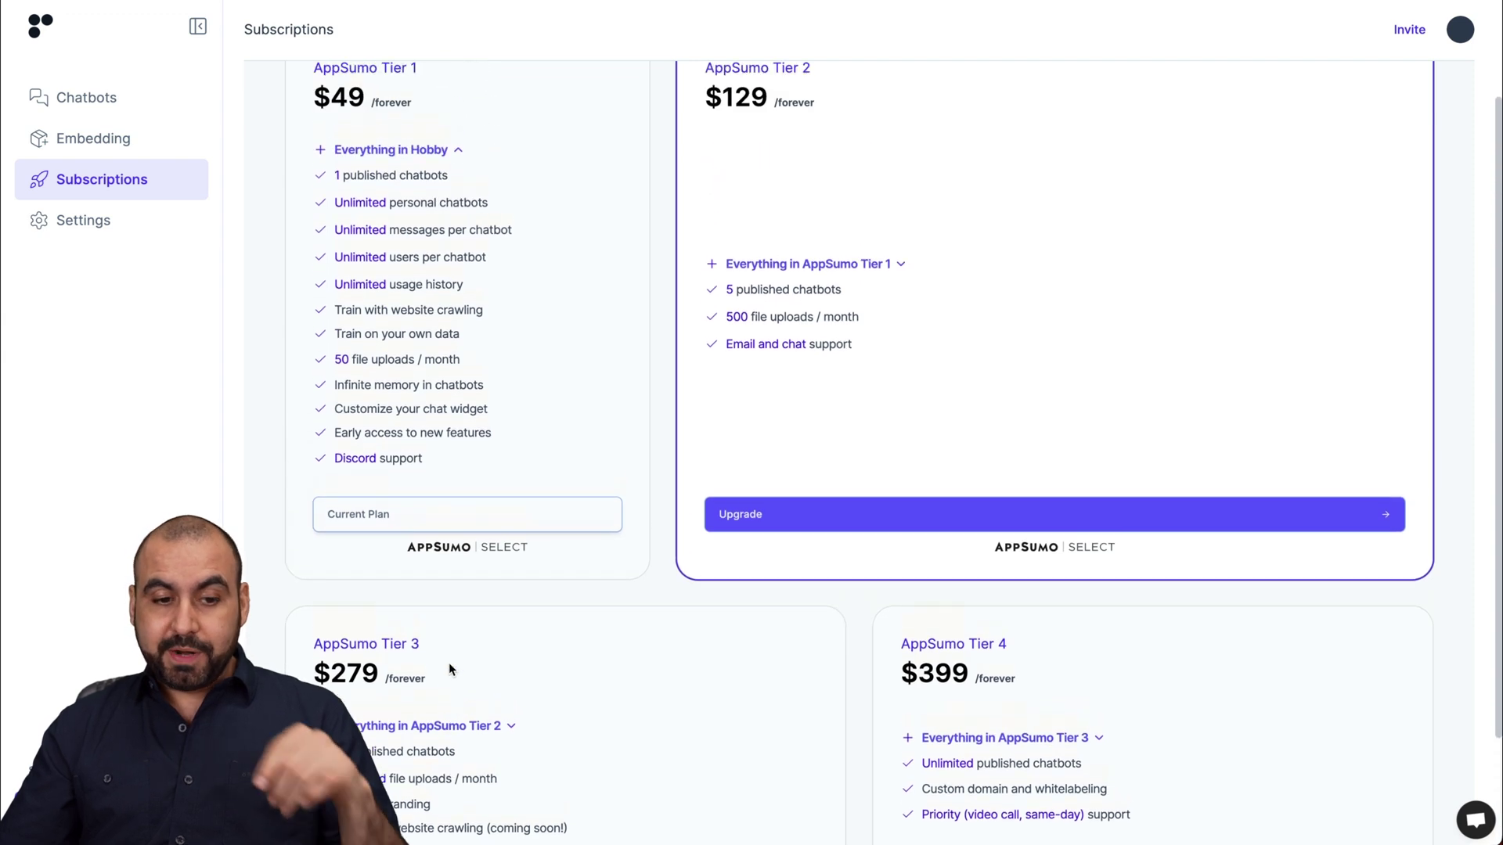
pyautogui.scroll(-1, 449, 662)
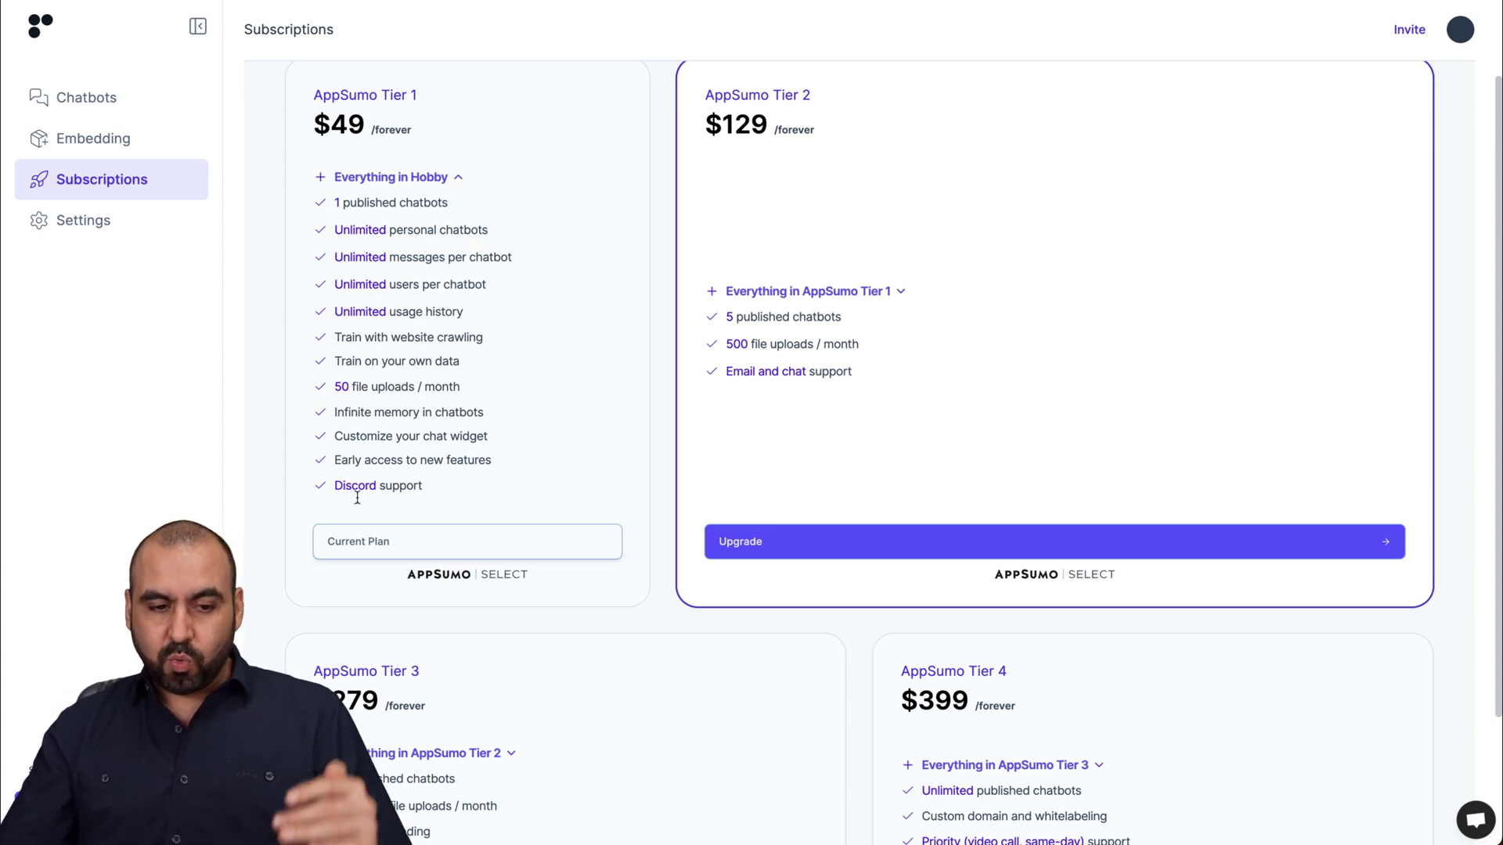
pyautogui.moveTo(336, 485); pyautogui.dragTo(421, 485)
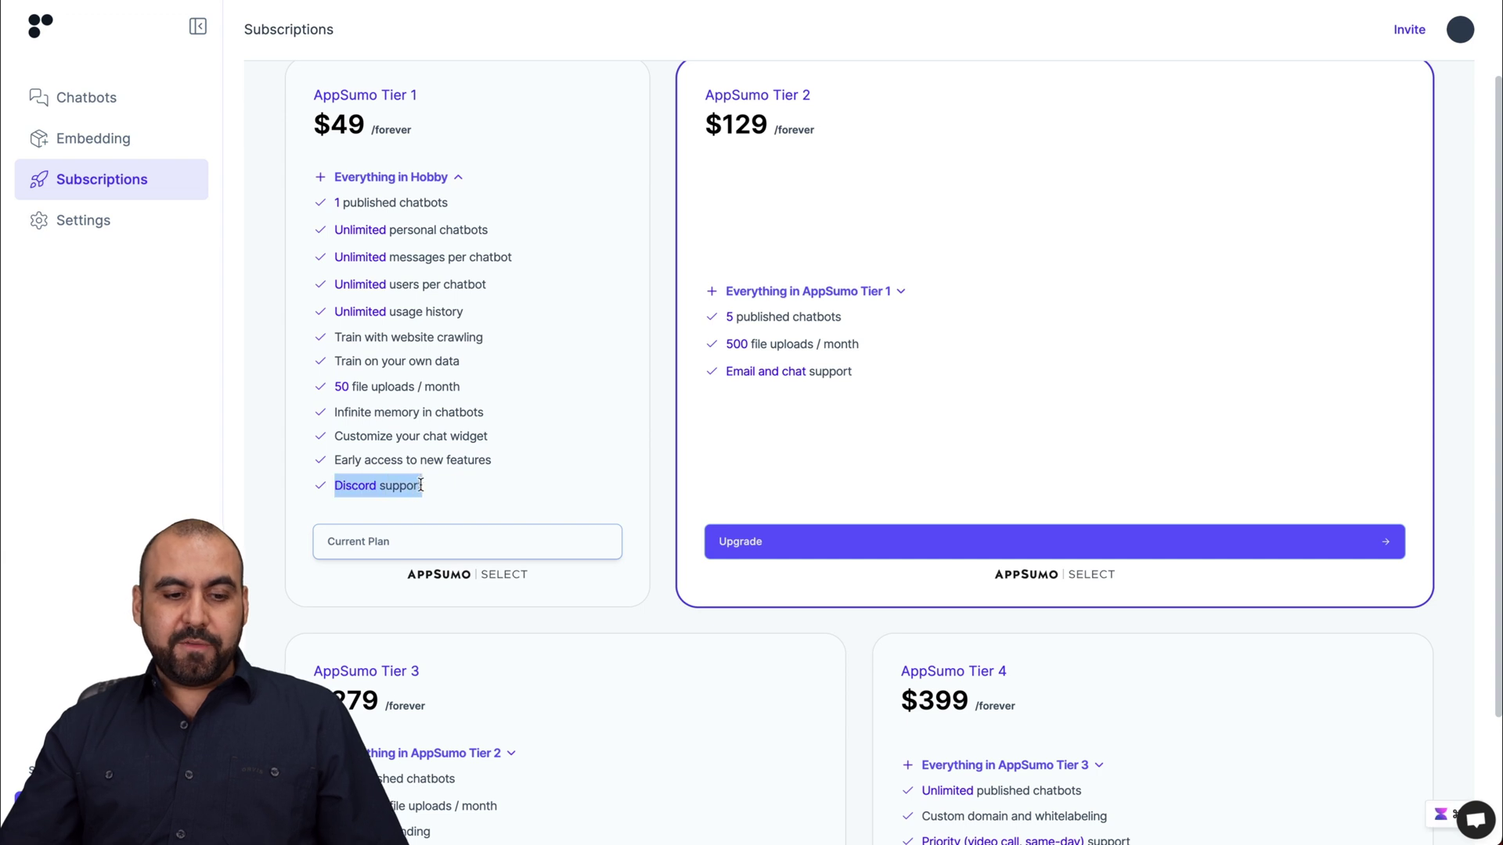
pyautogui.click(421, 485)
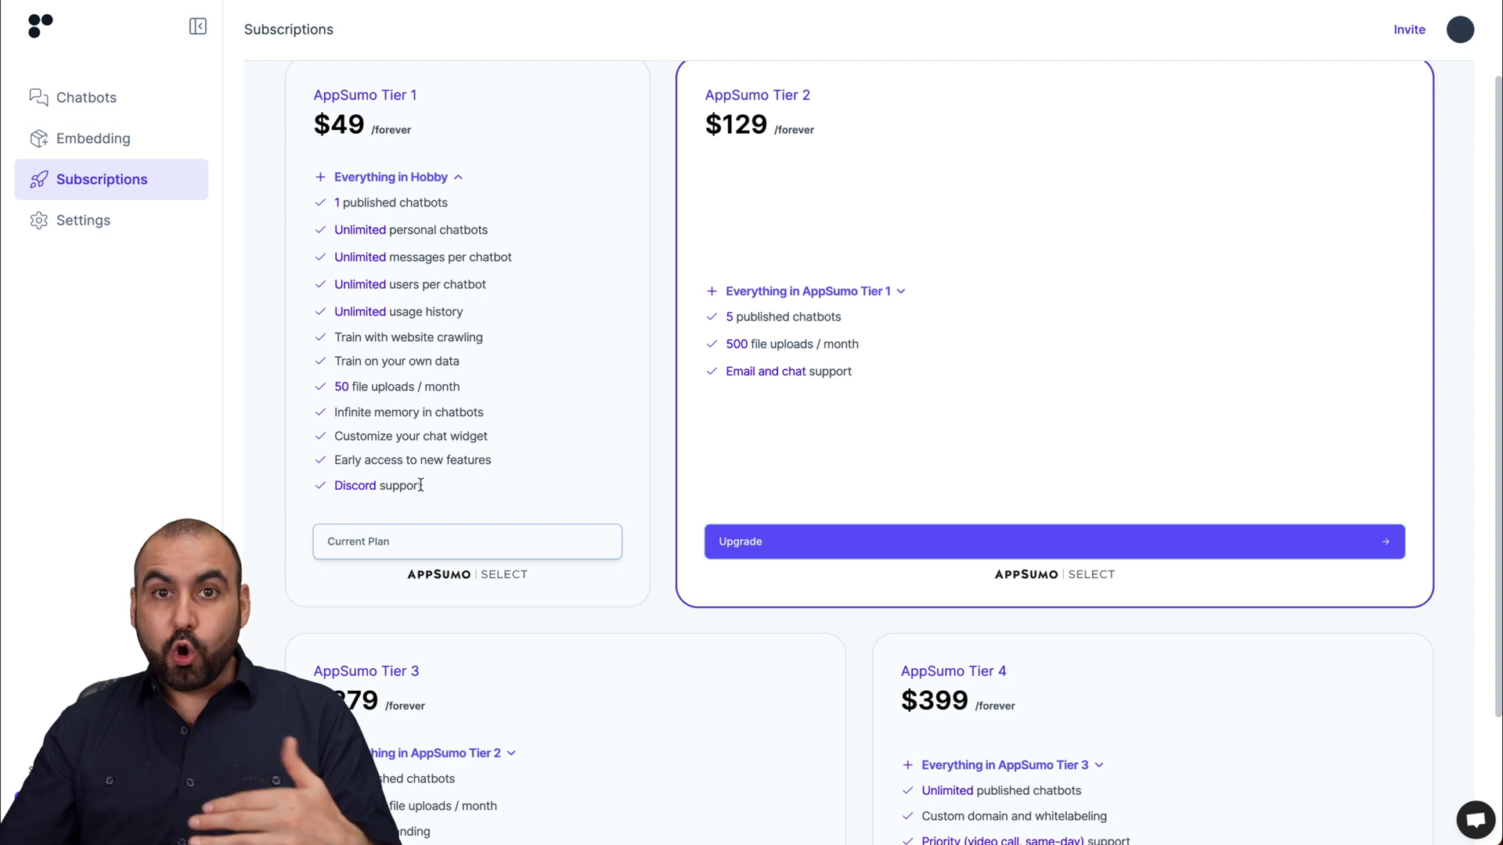
# - Check the website crawling line and Tier 4's priority support in the plan comparison
pyautogui.scroll(-1, 420, 484)
pyautogui.scroll(-2, 421, 485)
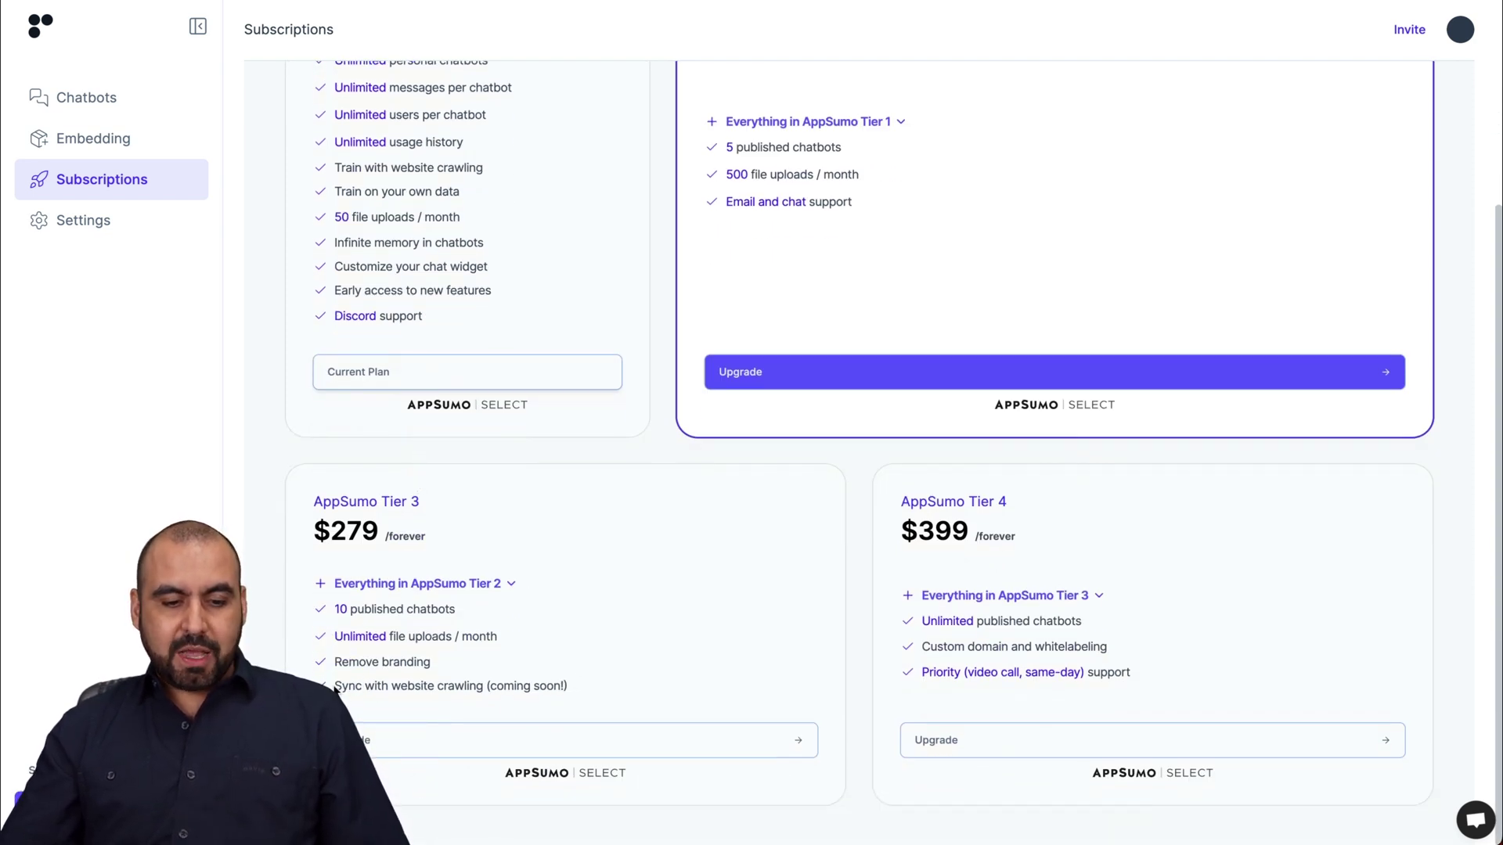
pyautogui.click(551, 687)
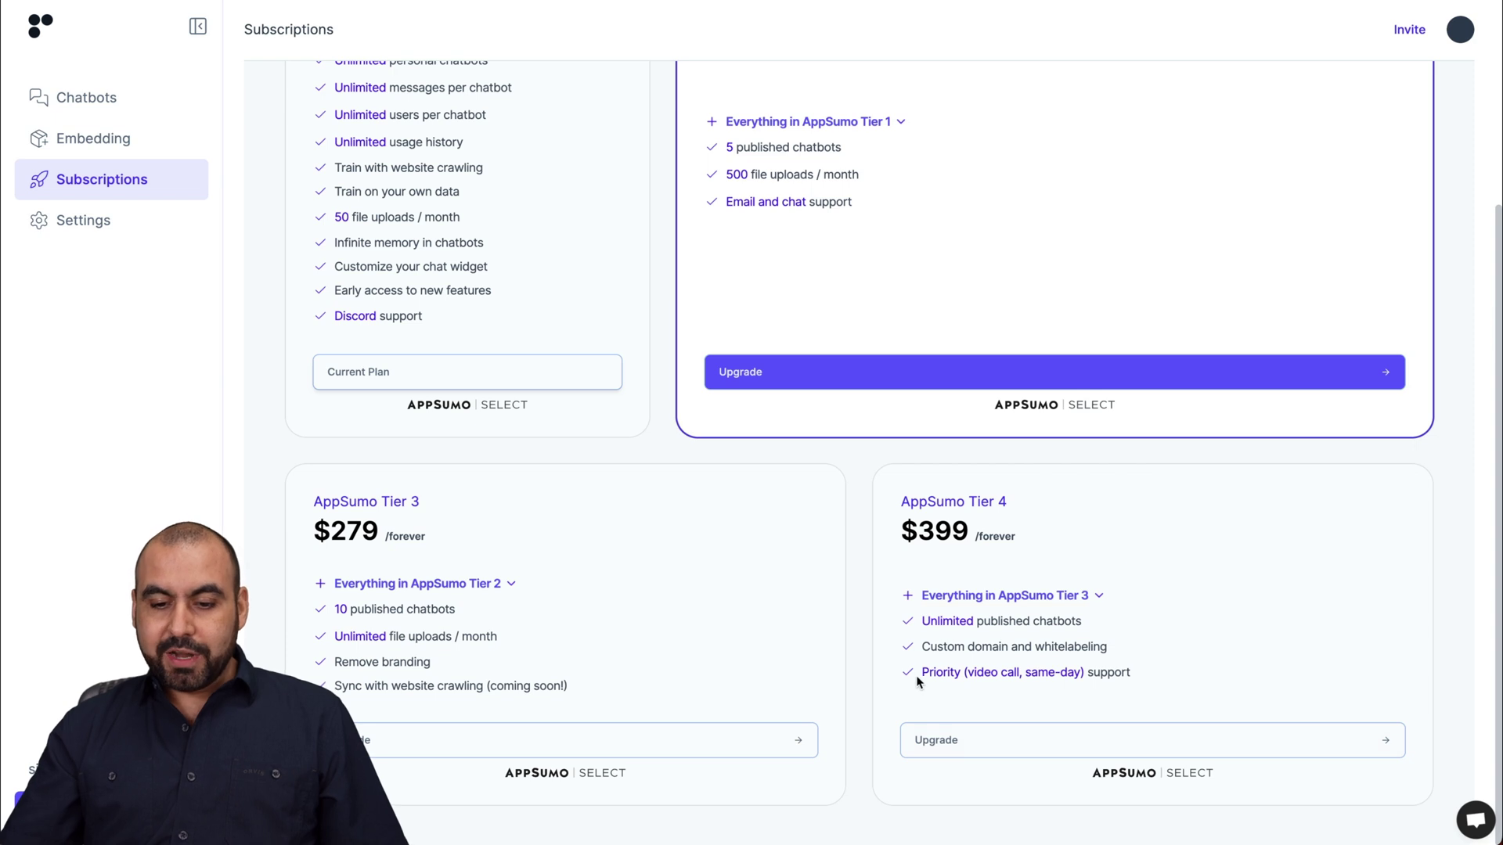
pyautogui.moveTo(1149, 682); pyautogui.dragTo(931, 677)
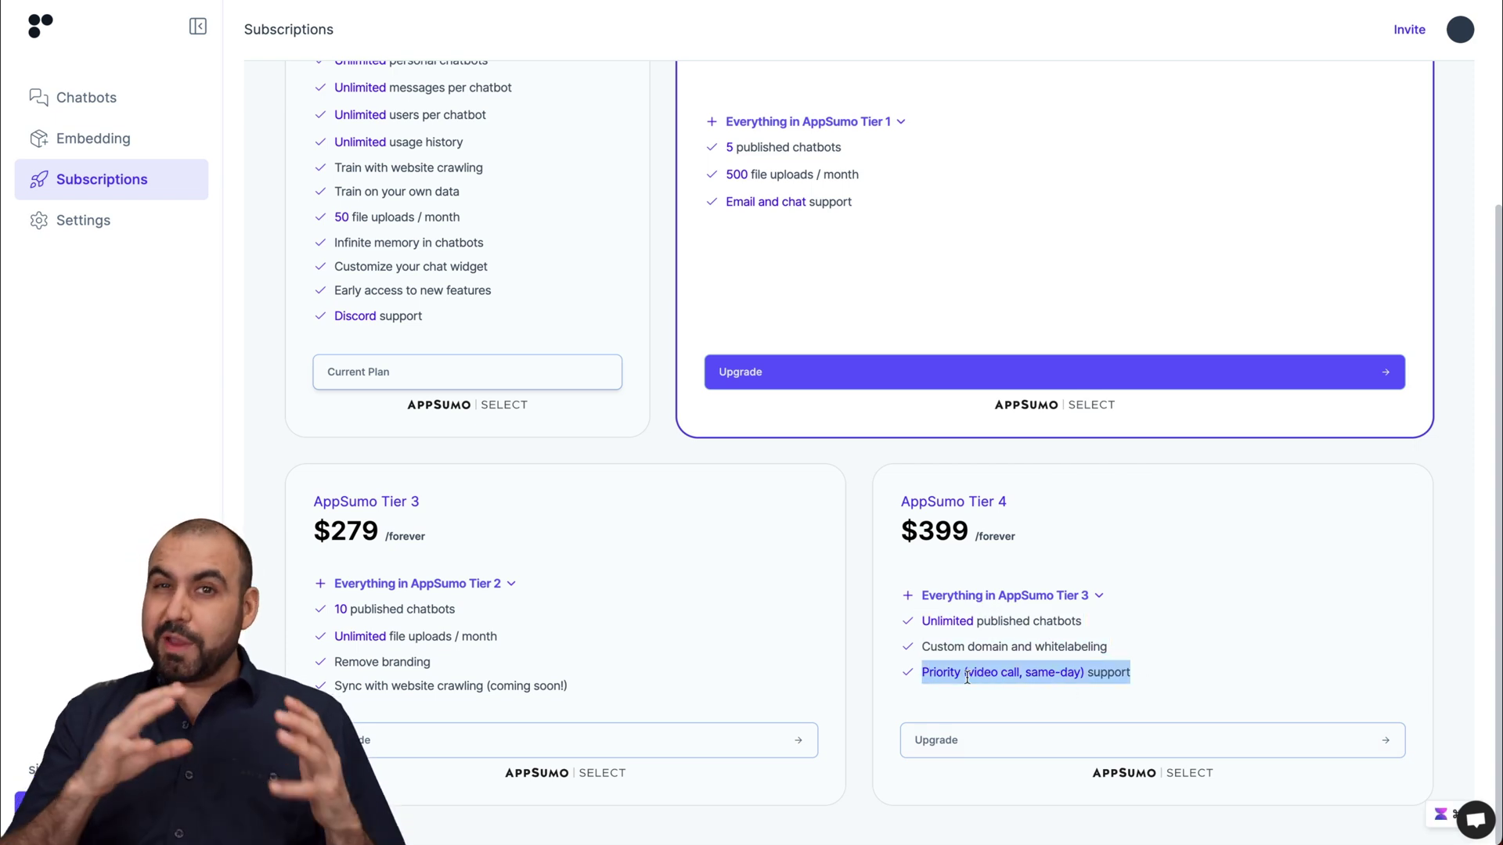
pyautogui.click(1152, 695)
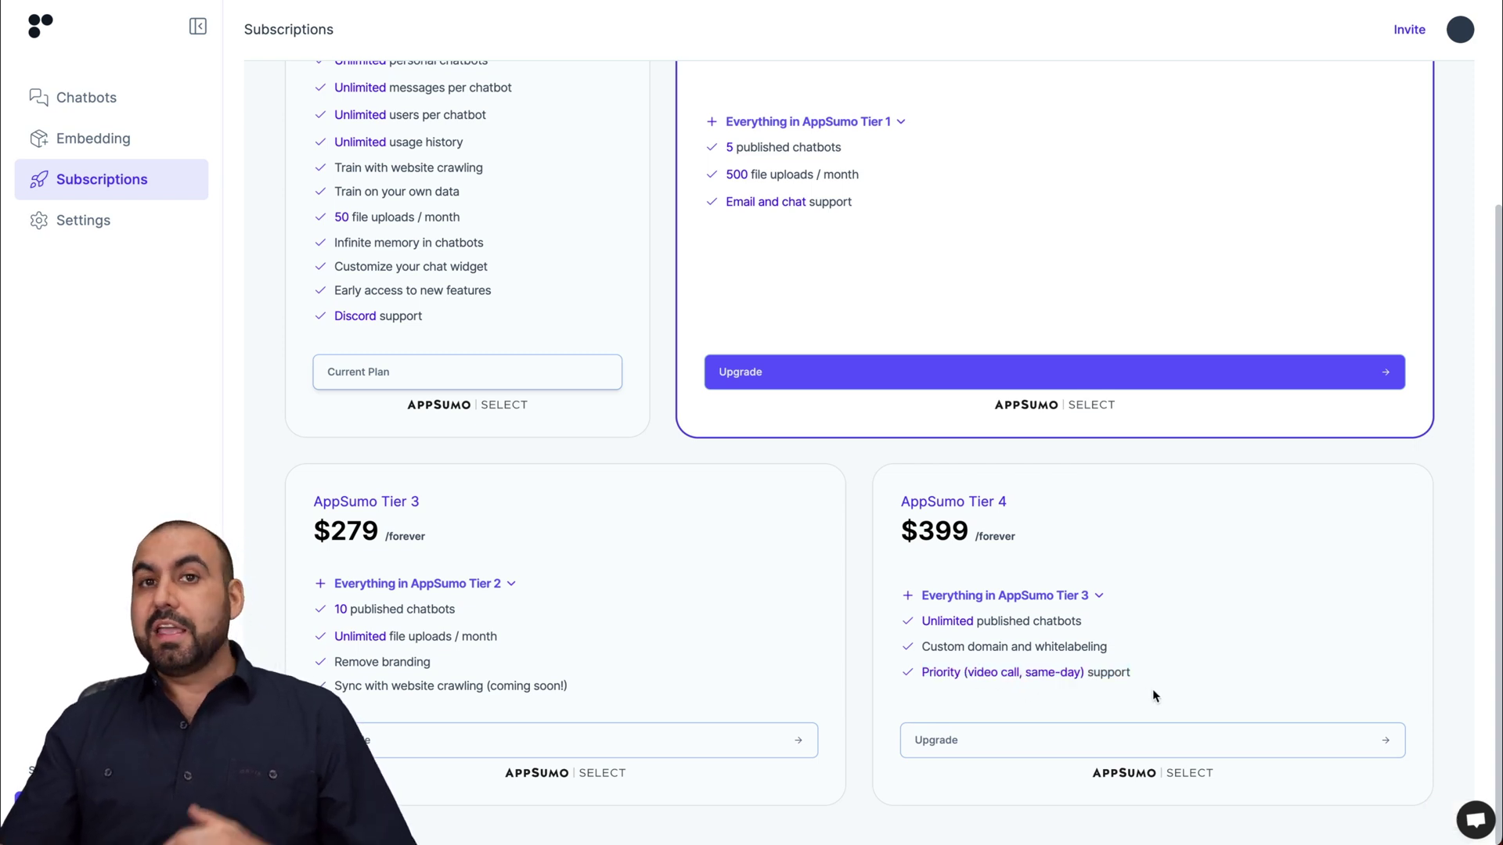
pyautogui.scroll(1, 1152, 695)
pyautogui.scroll(2, 1152, 694)
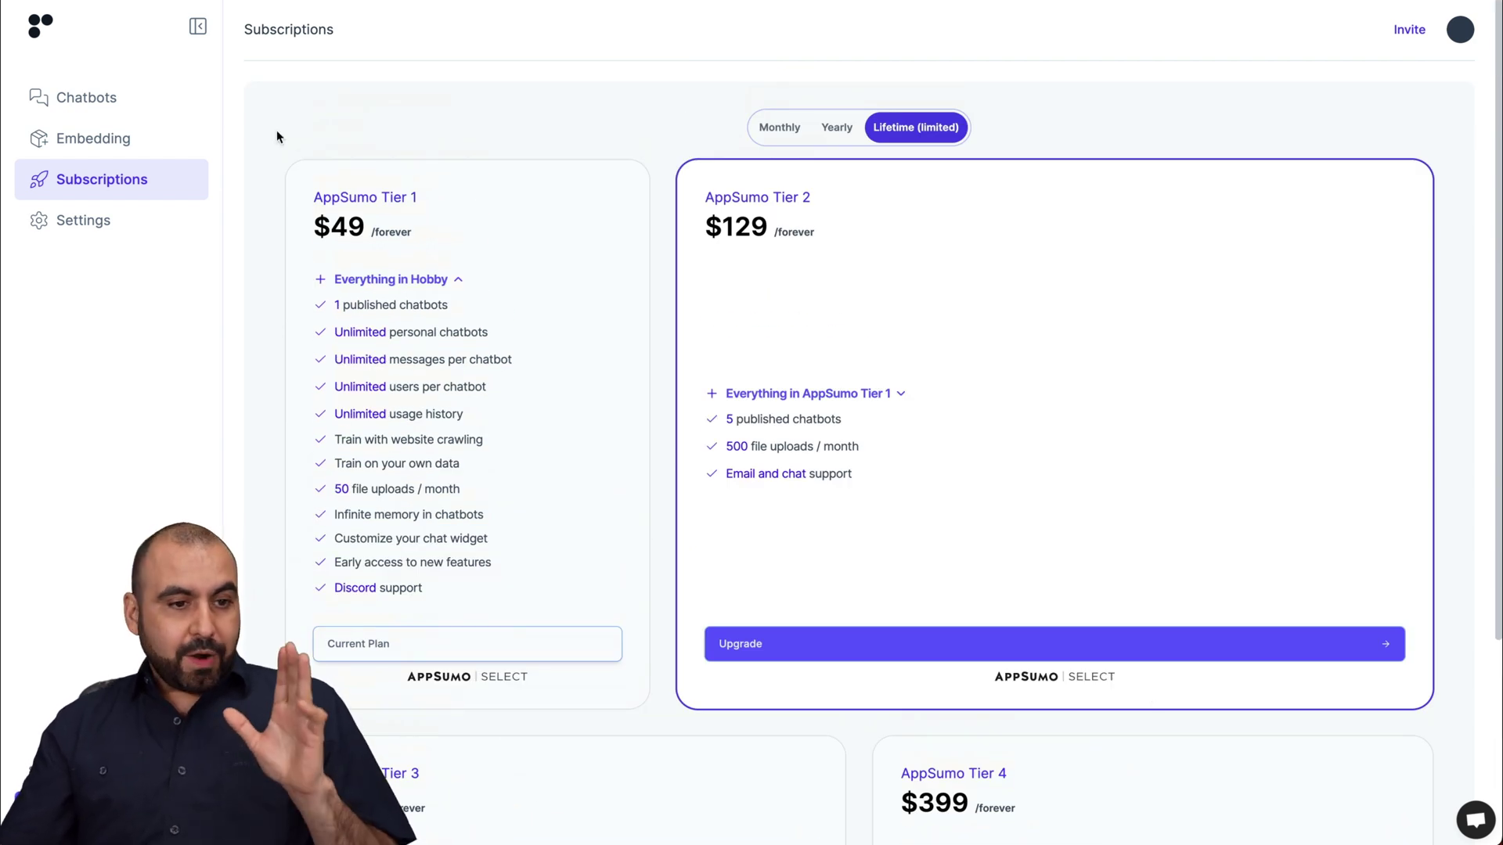
# - Review the OpenAI and Claude API keys in account Settings, then return to Chatbots
pyautogui.click(149, 107)
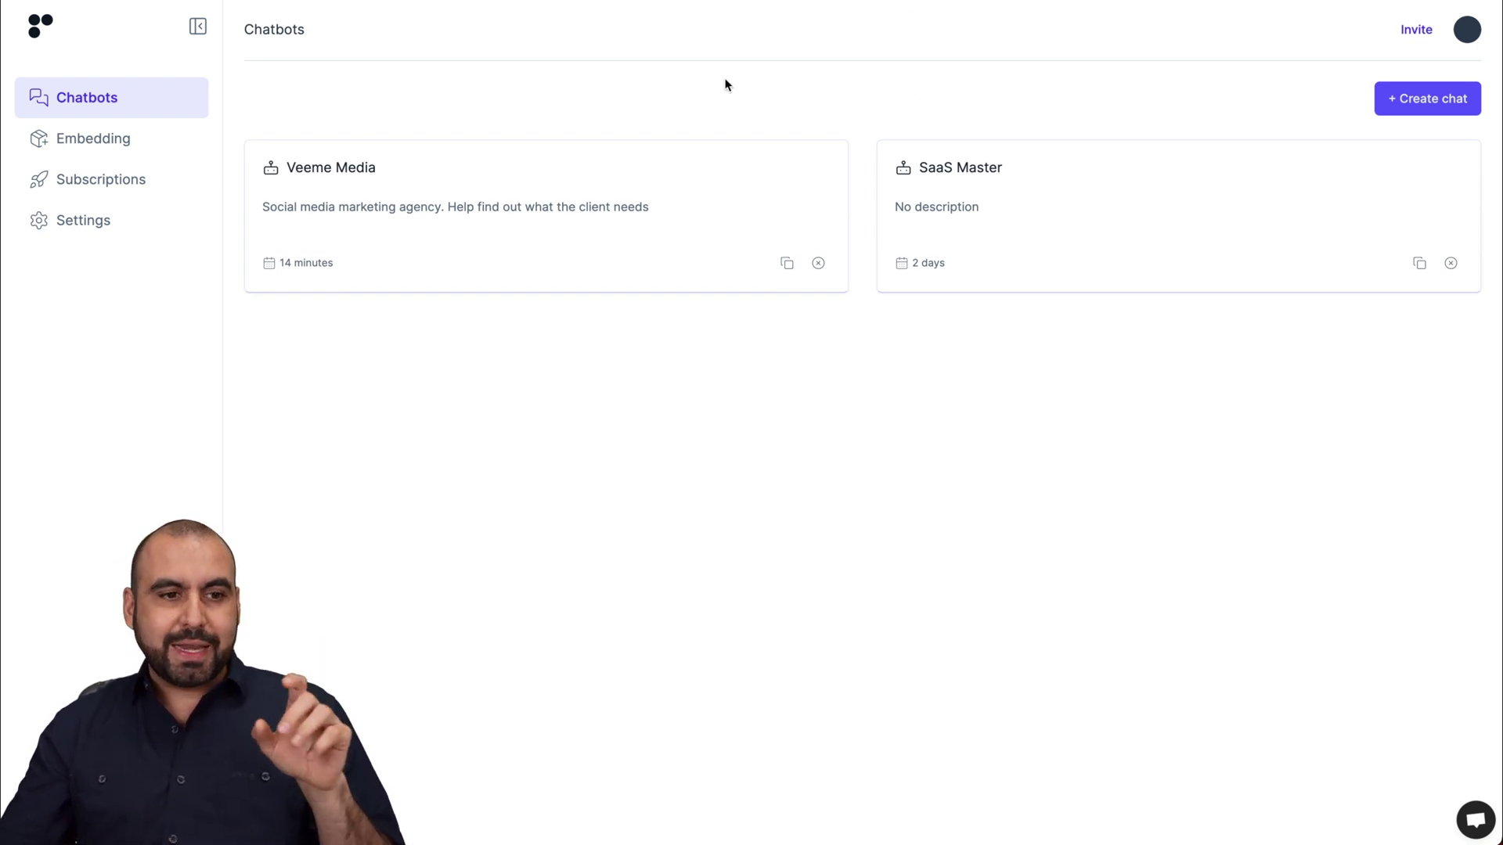
pyautogui.click(92, 234)
pyautogui.moveTo(246, 93); pyautogui.dragTo(396, 100)
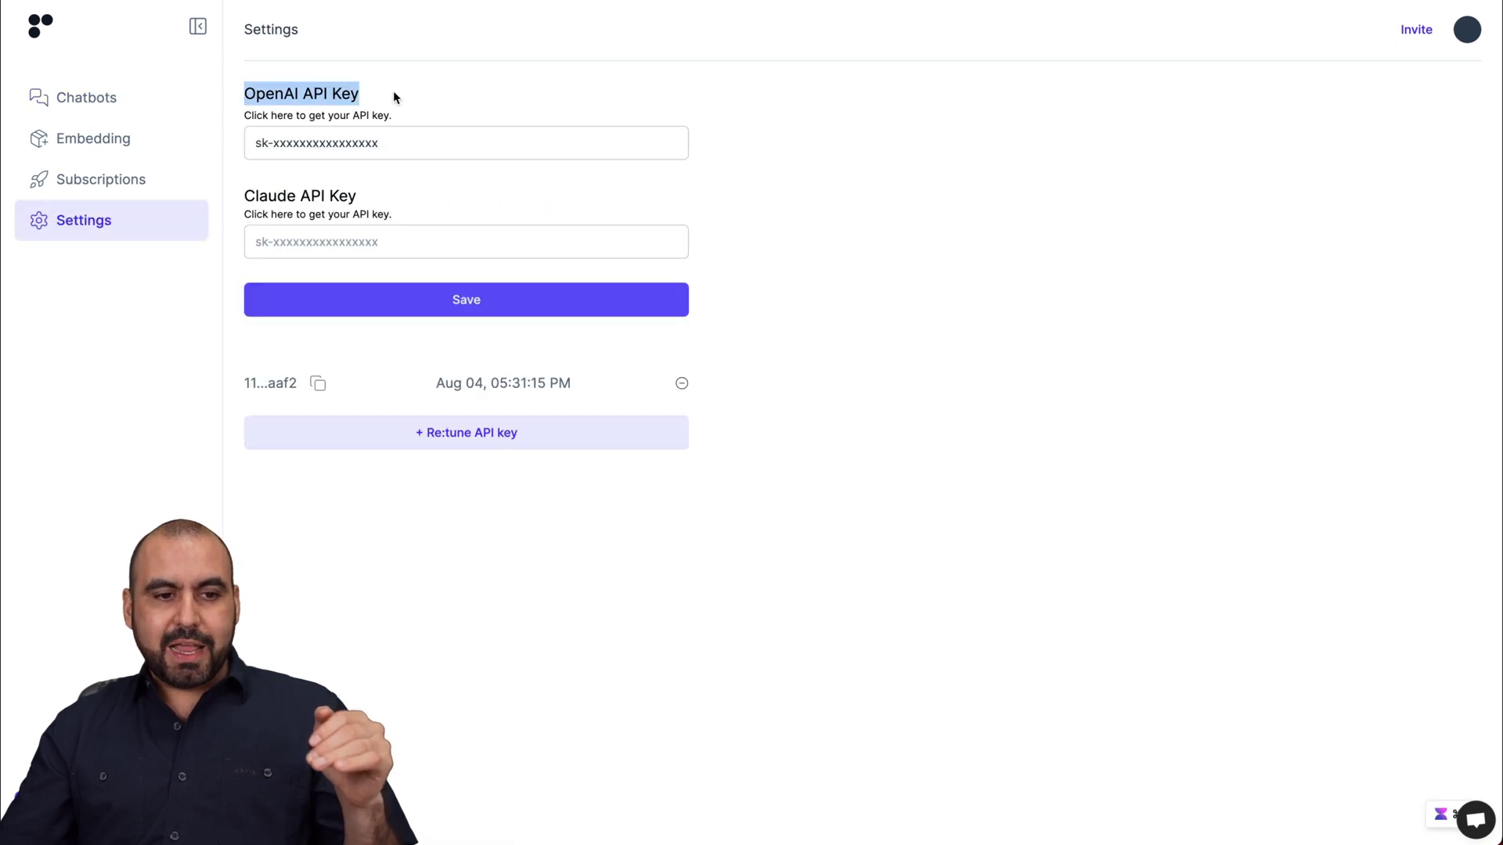
pyautogui.click(396, 100)
pyautogui.click(403, 202)
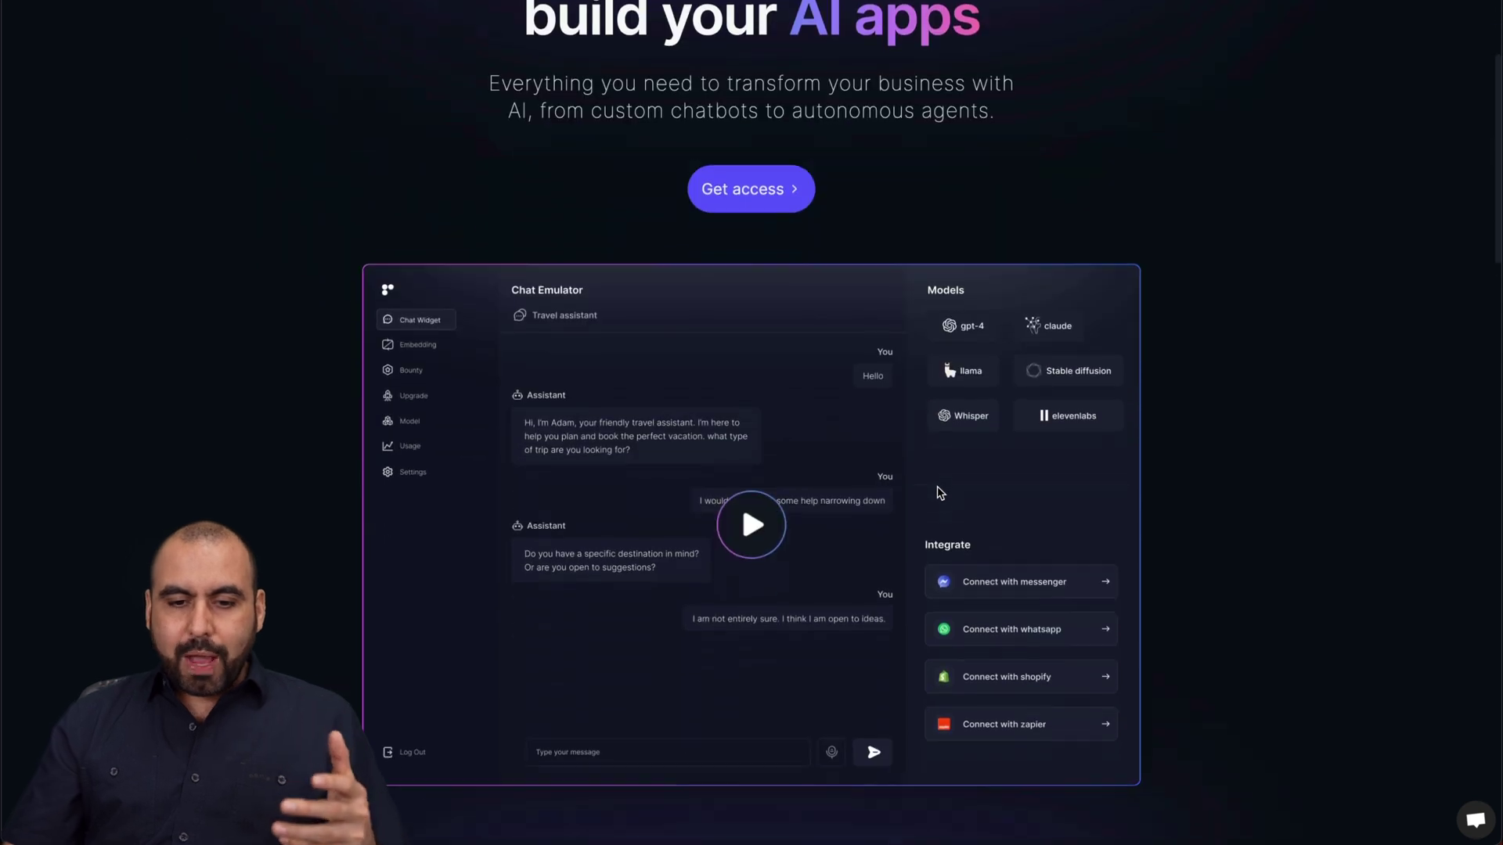
pyautogui.scroll(-1, 940, 493)
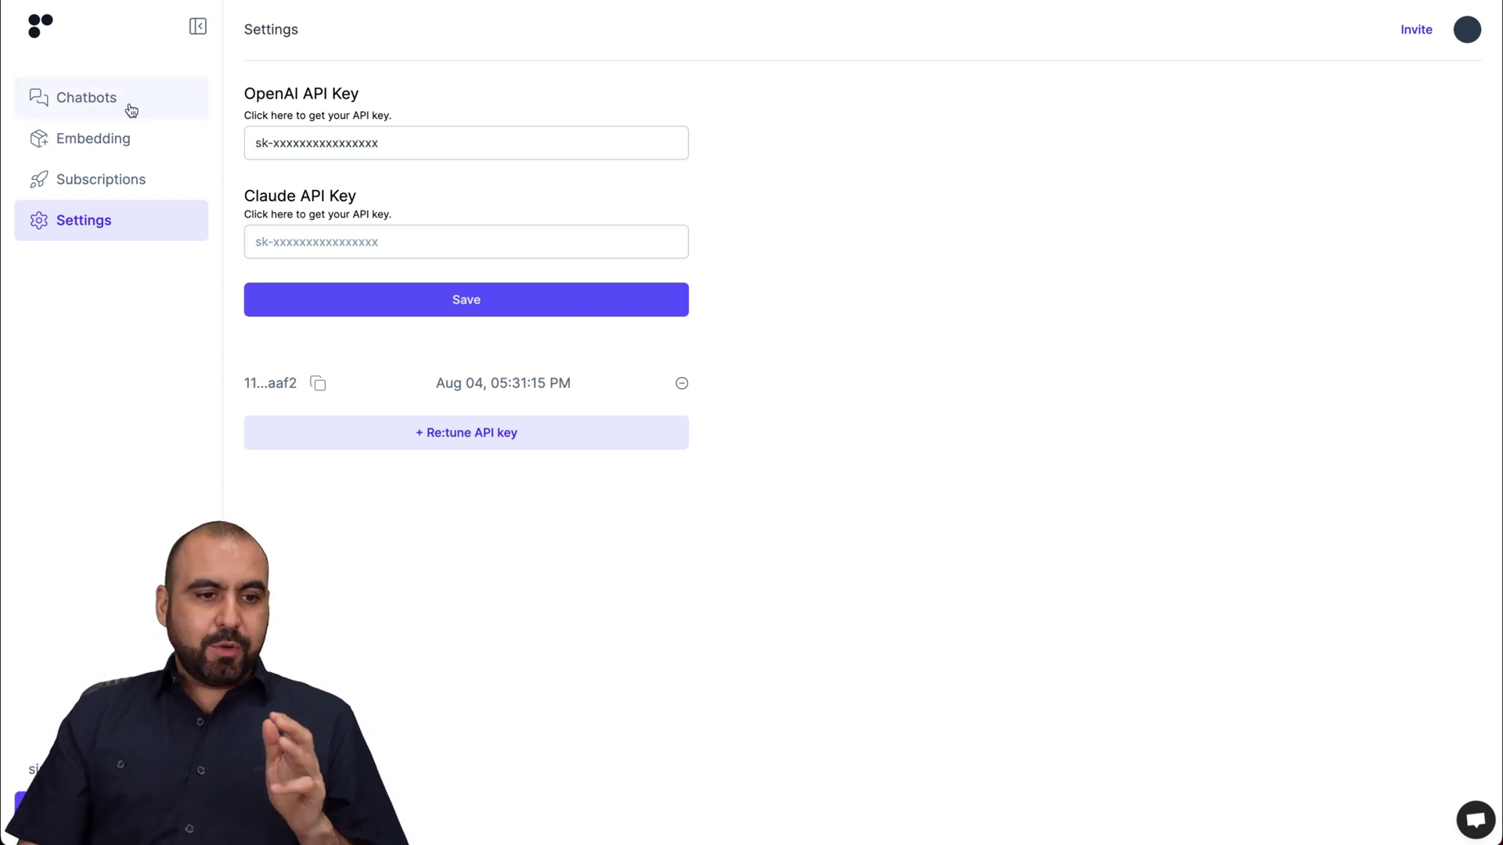
pyautogui.click(130, 110)
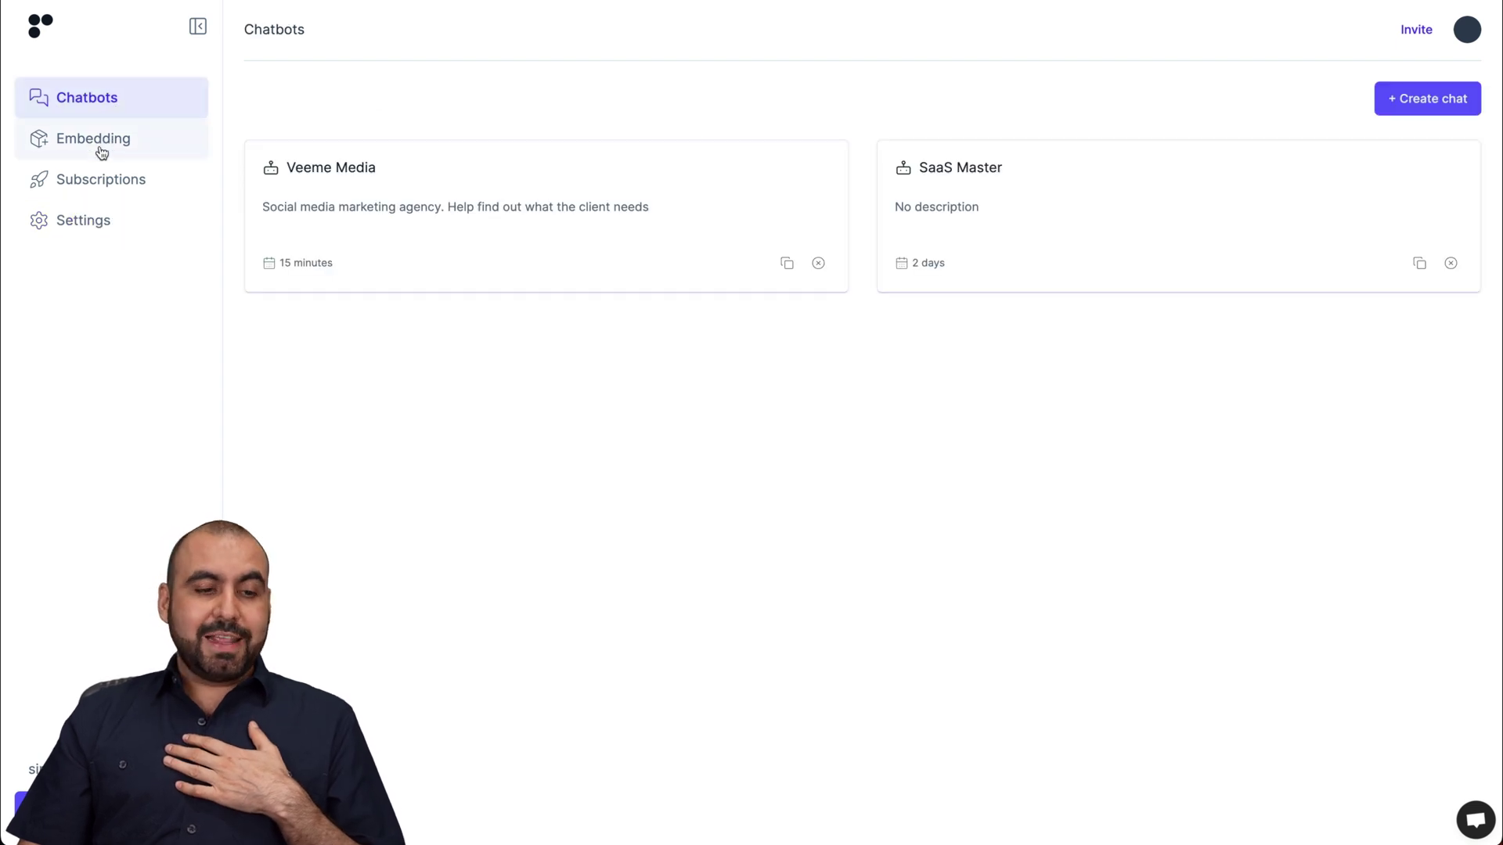
# - Create a new embedding named 'saas master'
pyautogui.click(101, 148)
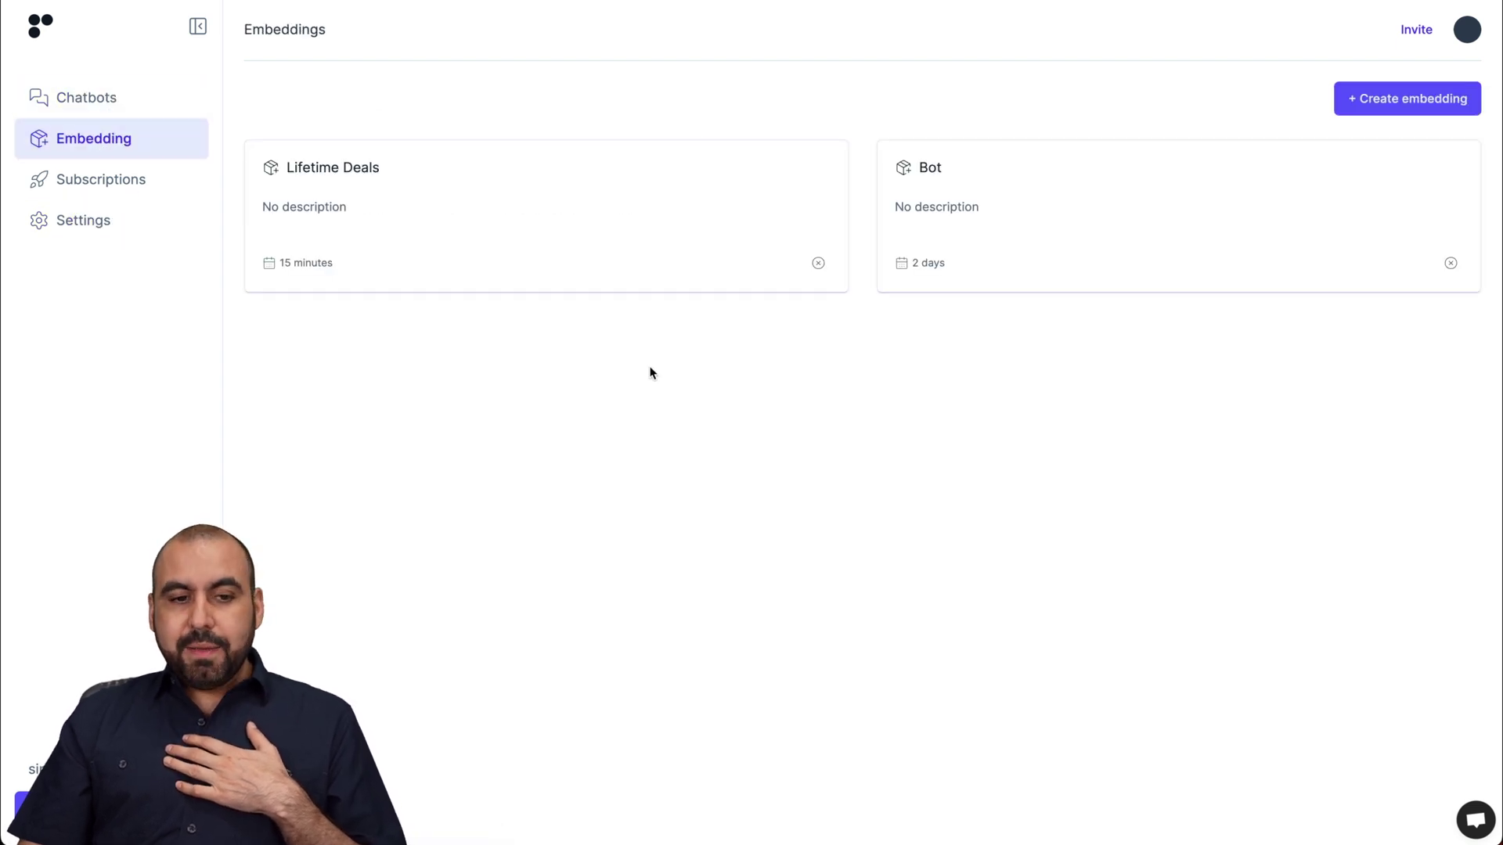
pyautogui.click(1418, 100)
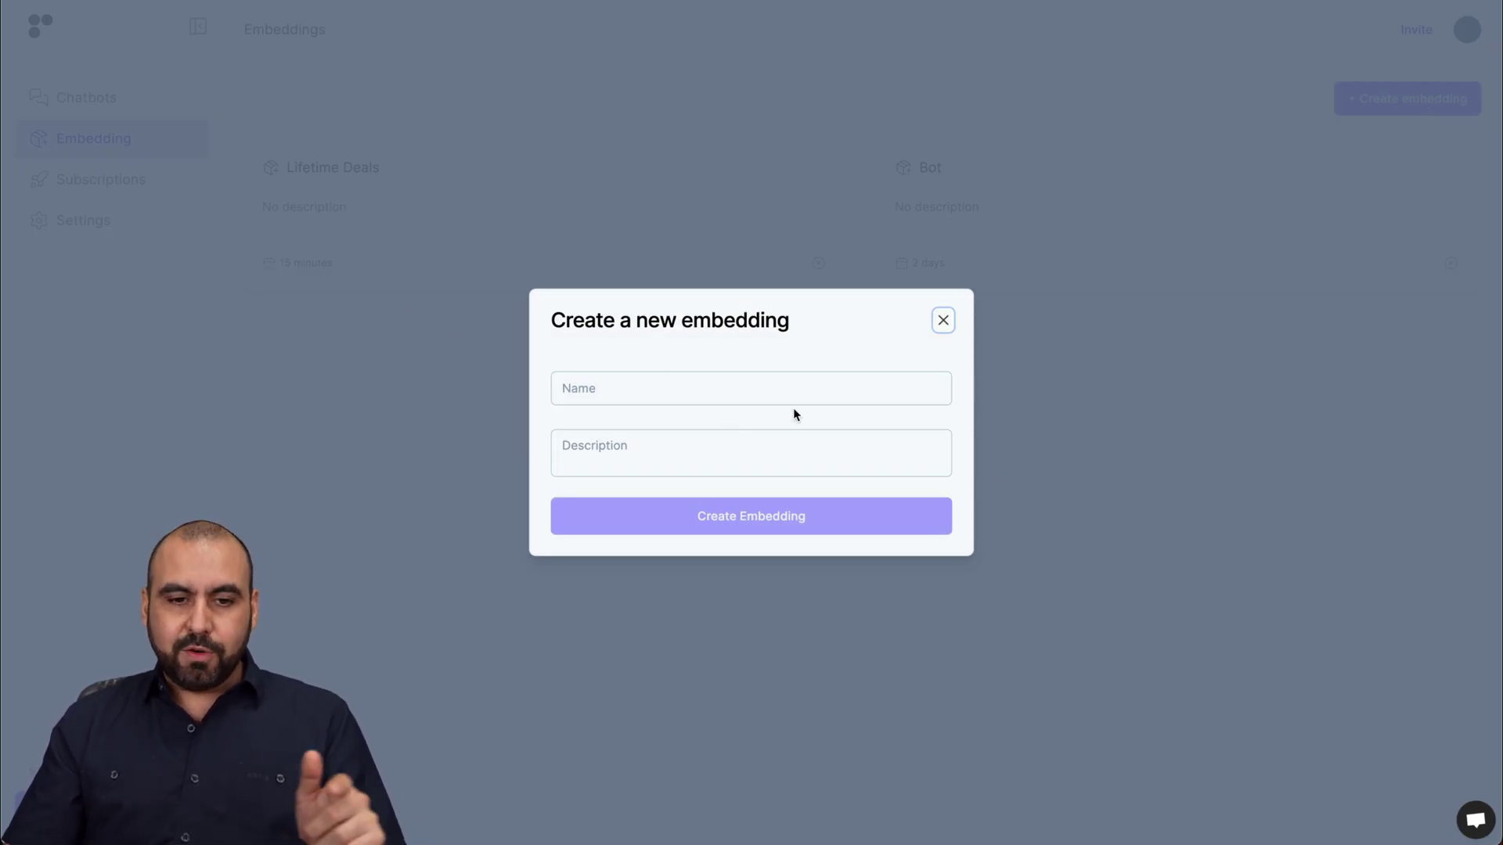
pyautogui.click(763, 395)
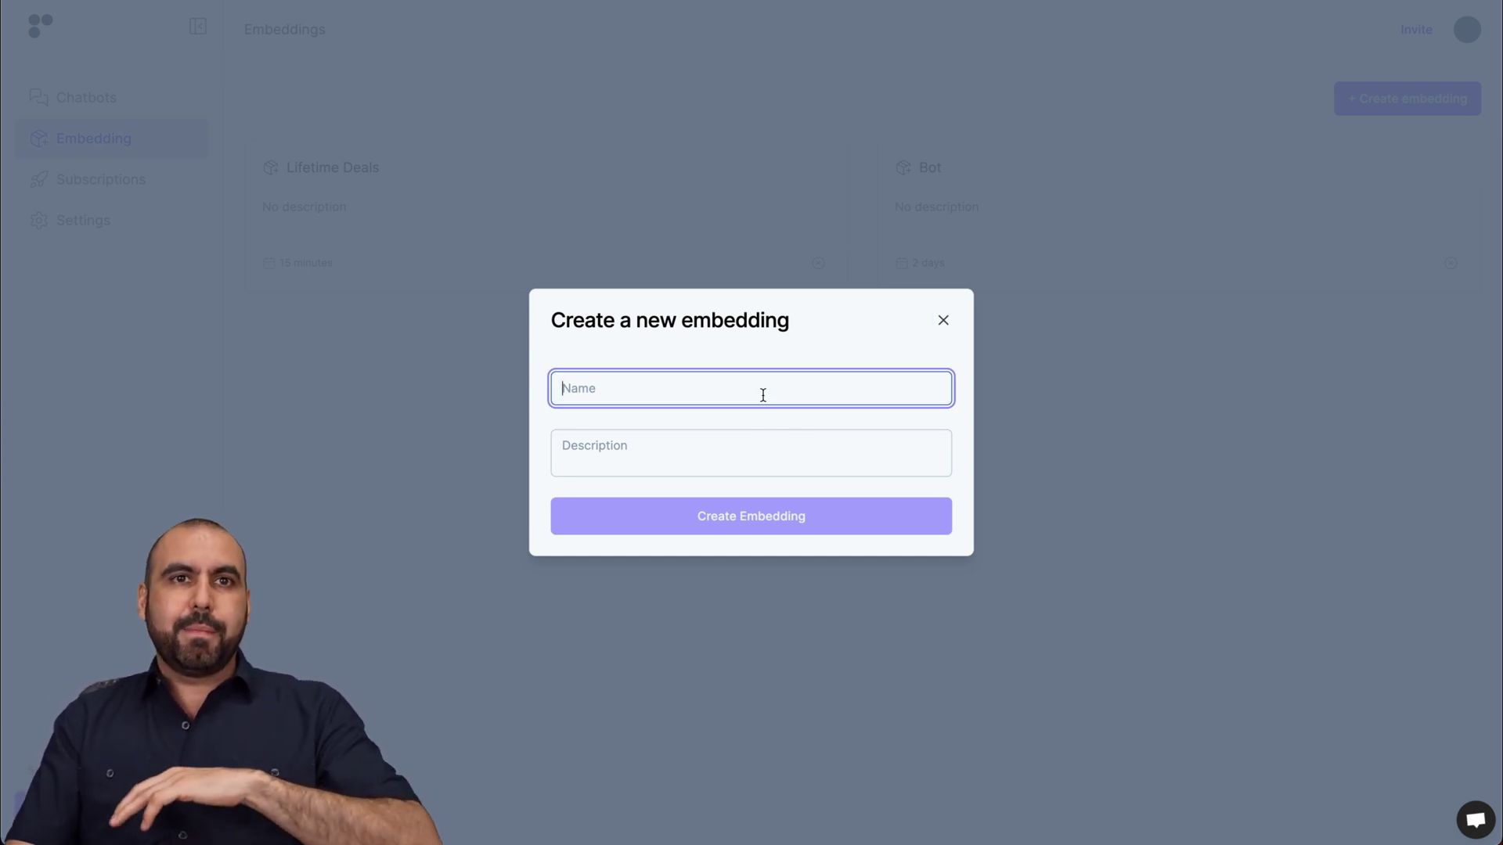
pyautogui.write('saas master')
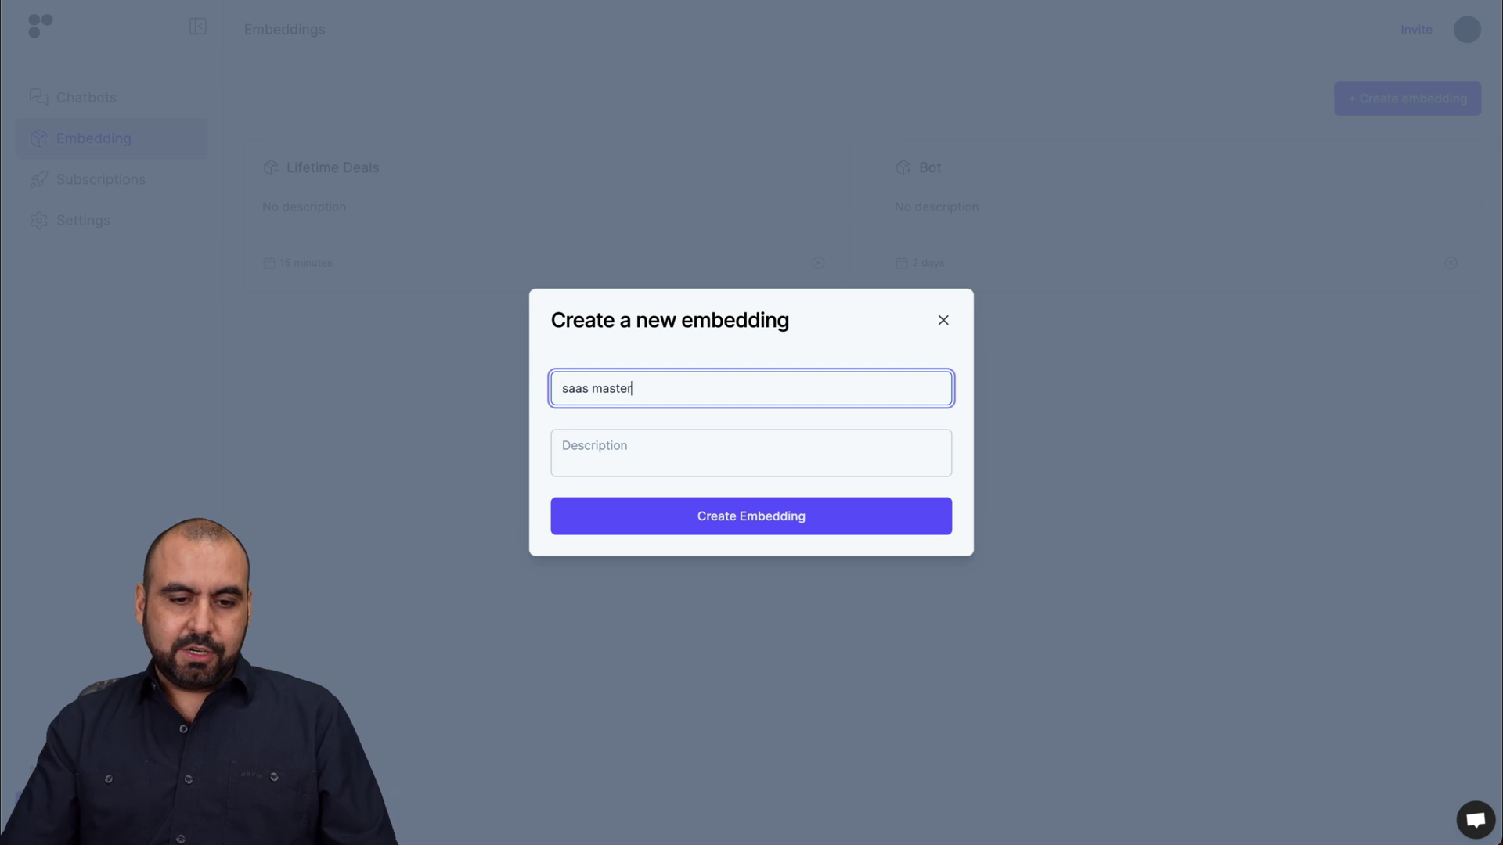
pyautogui.click(665, 458)
pyautogui.click(750, 527)
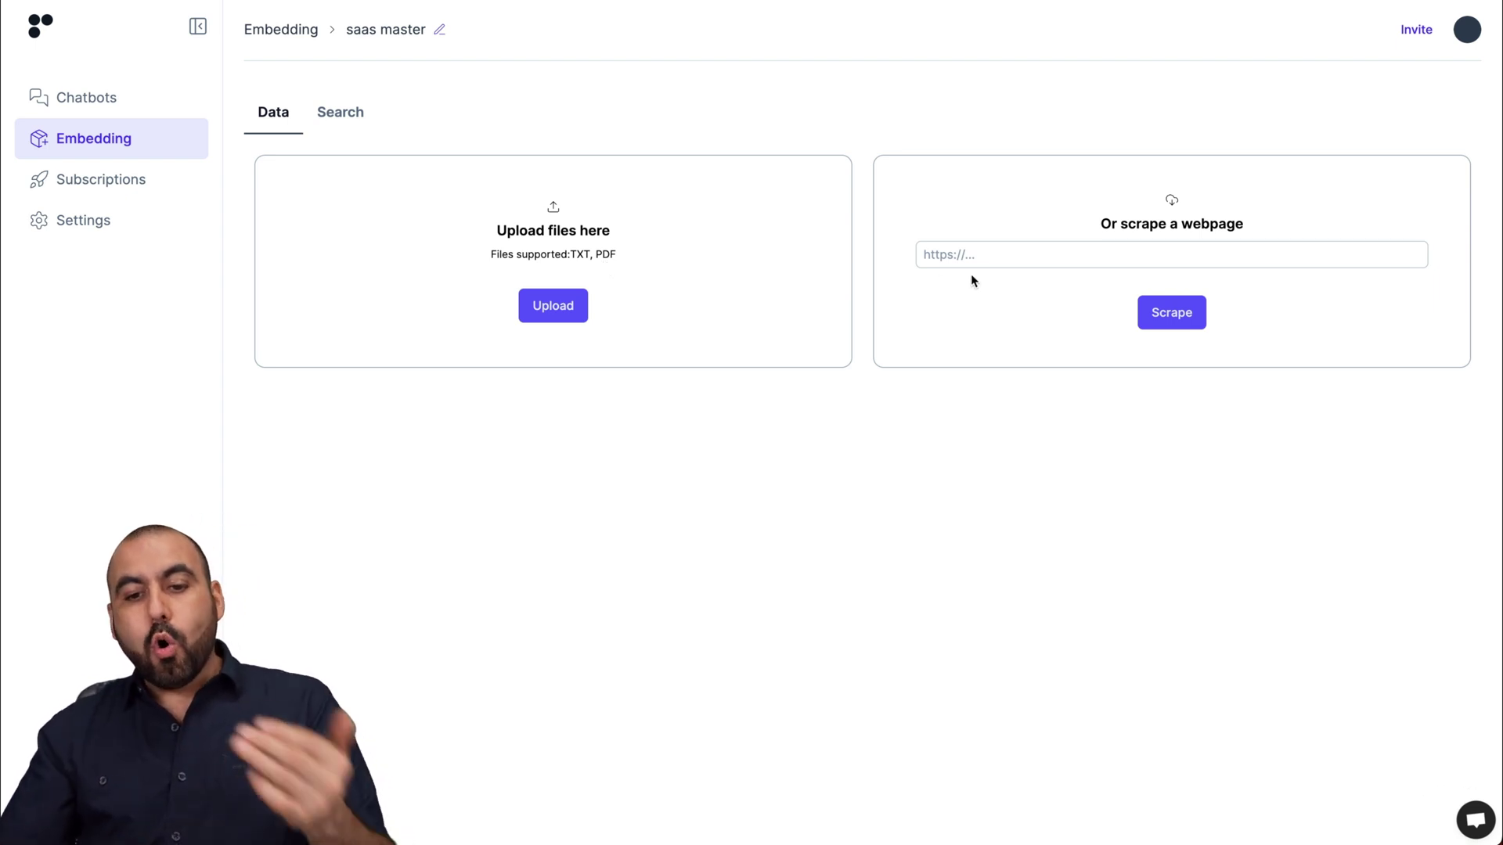
# - Look over the new embedding's Data and Search tabs, then go back to the Embeddings list
pyautogui.click(1062, 259)
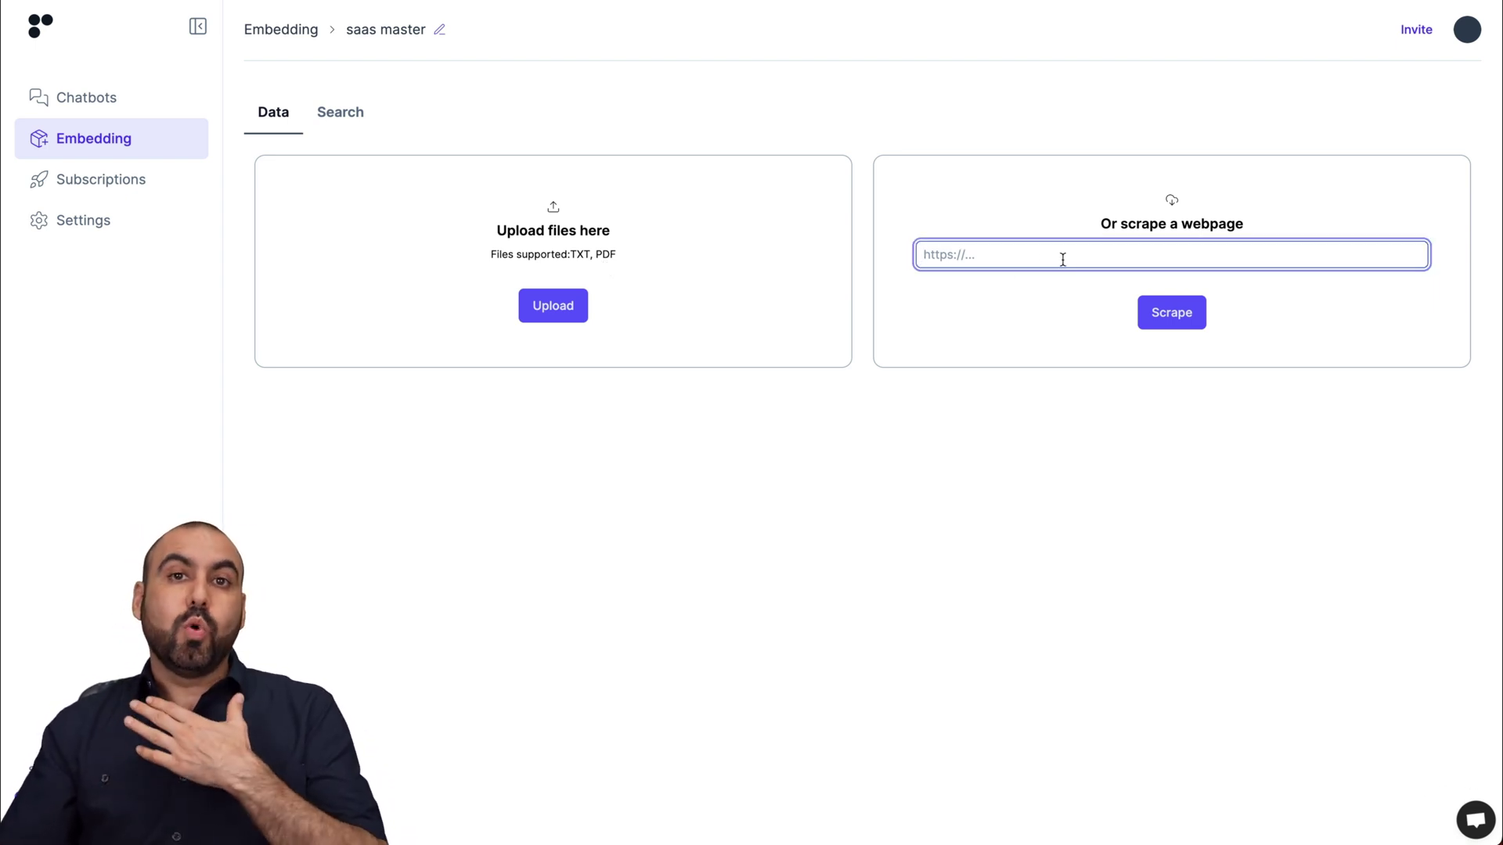
pyautogui.click(338, 109)
pyautogui.moveTo(258, 169); pyautogui.dragTo(450, 169)
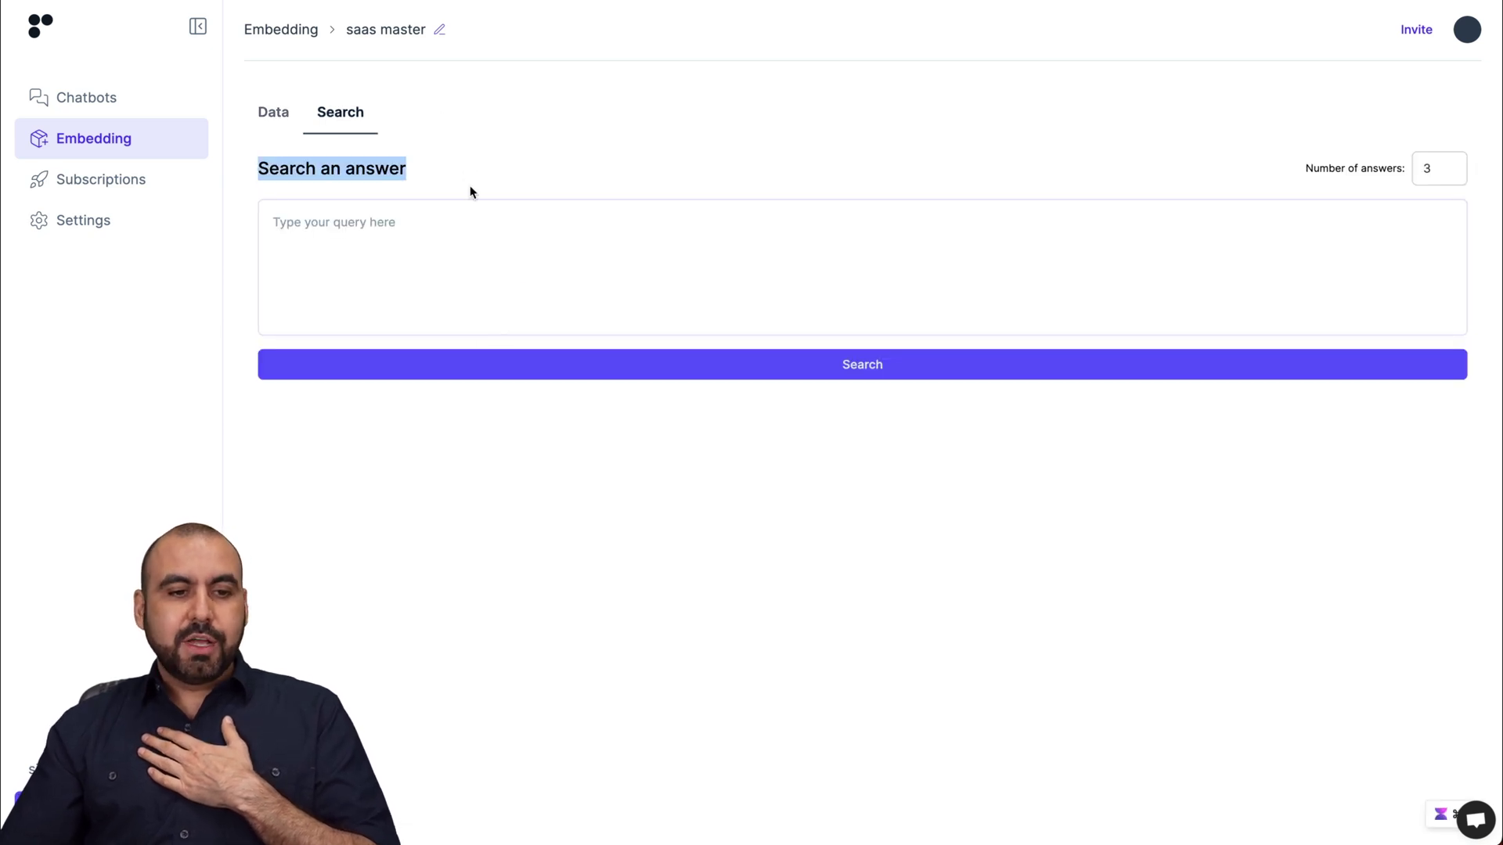
pyautogui.click(274, 112)
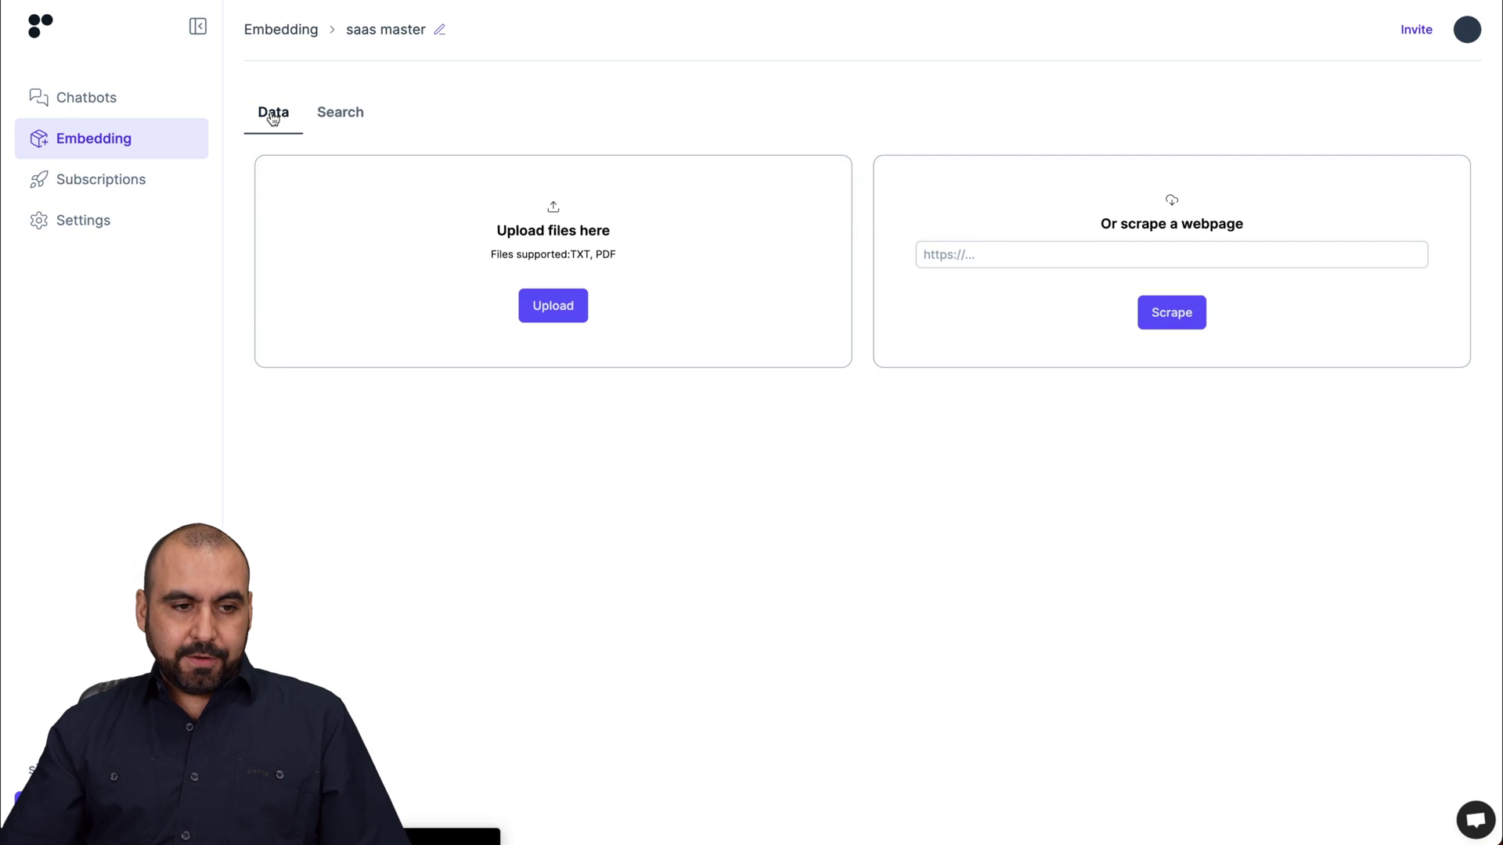
pyautogui.click(112, 147)
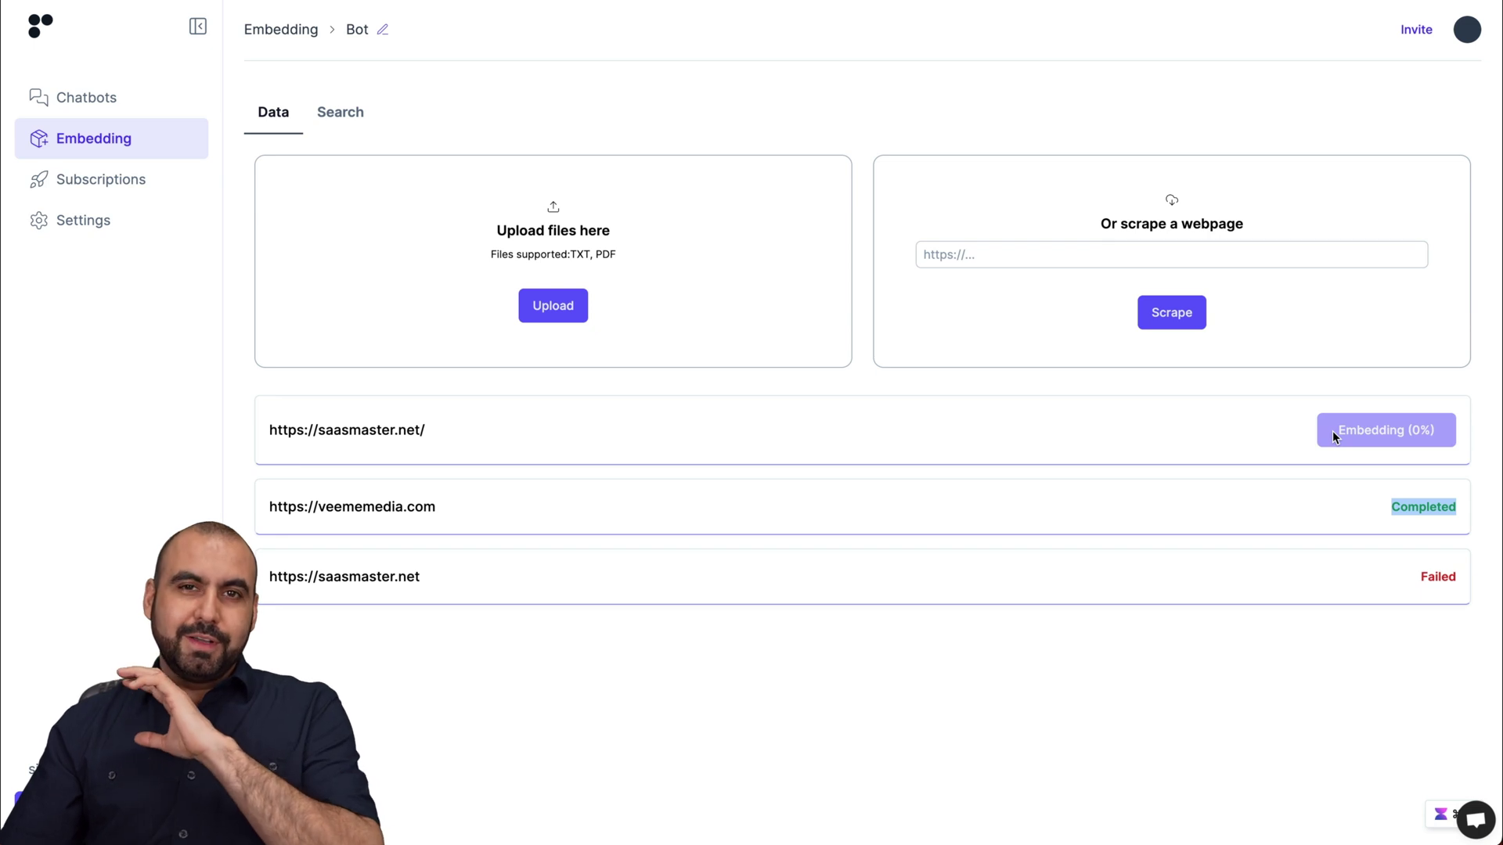
pyautogui.moveTo(1332, 429); pyautogui.dragTo(1412, 427)
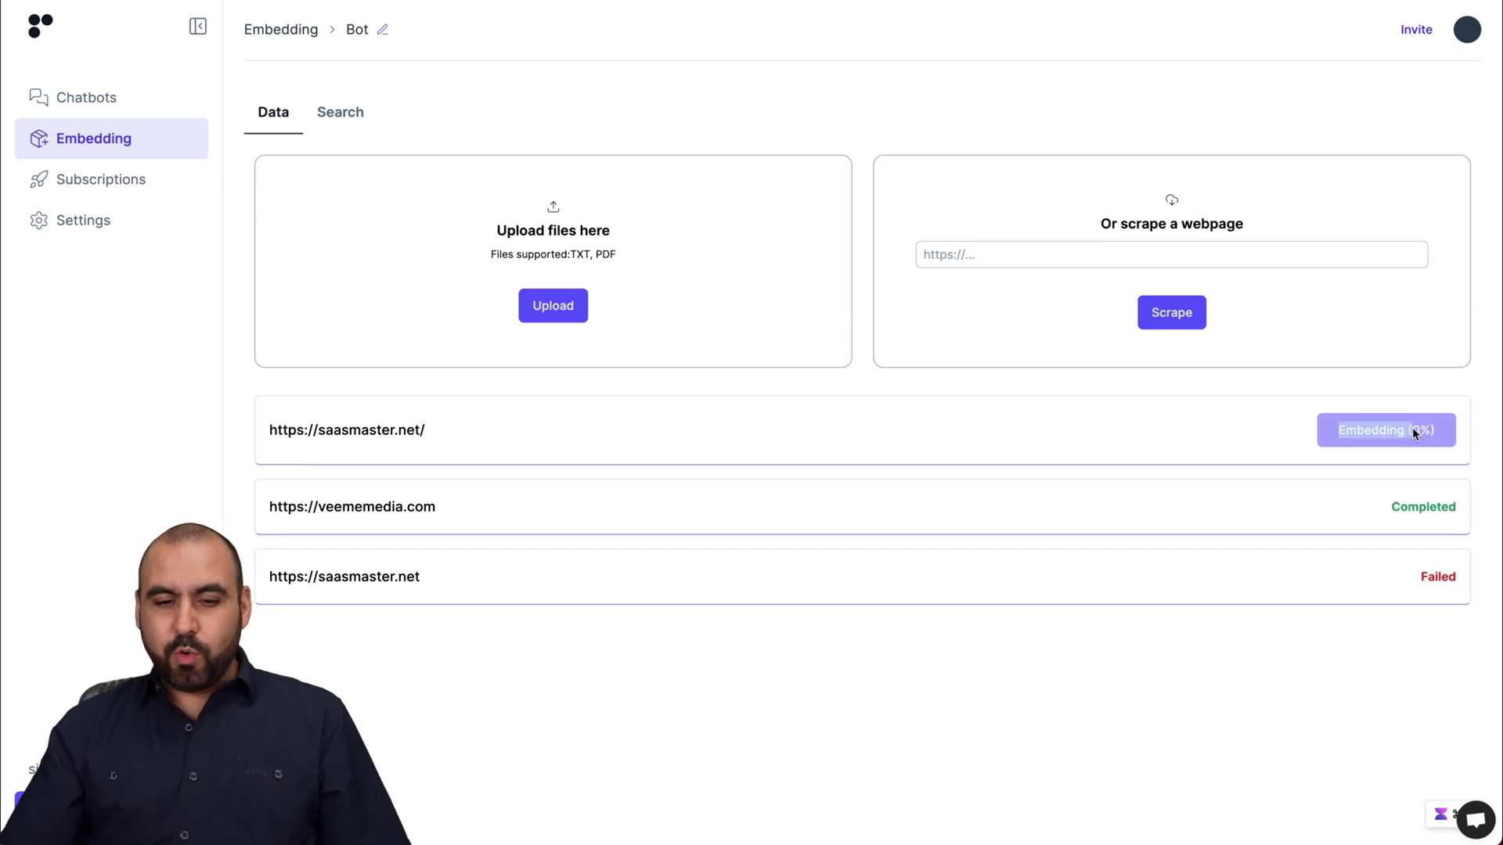
pyautogui.click(1412, 427)
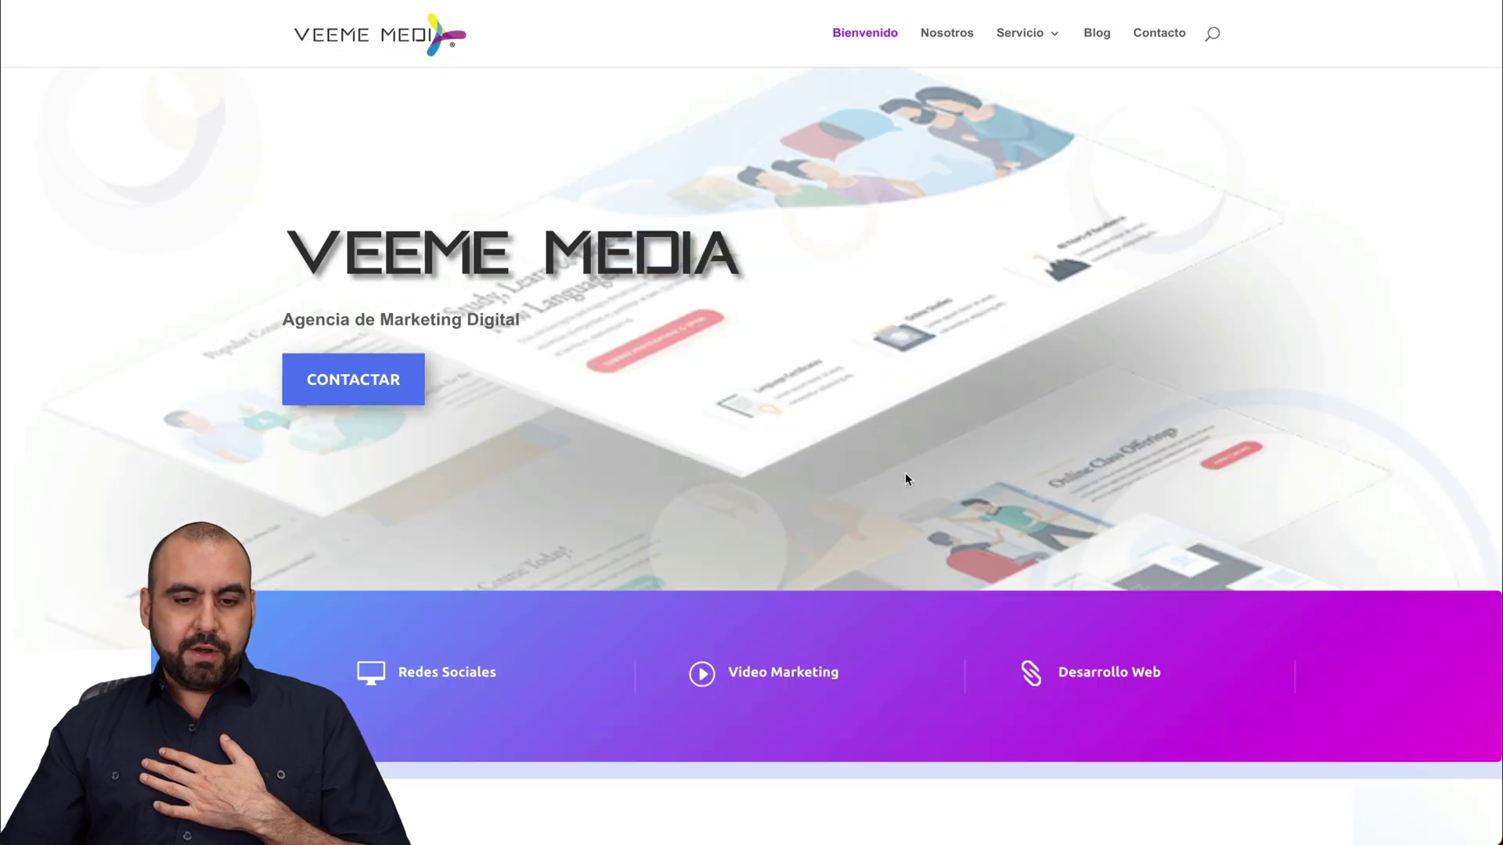
pyautogui.scroll(-5, 905, 473)
pyautogui.scroll(-5, 905, 473)
pyautogui.scroll(-5, 904, 473)
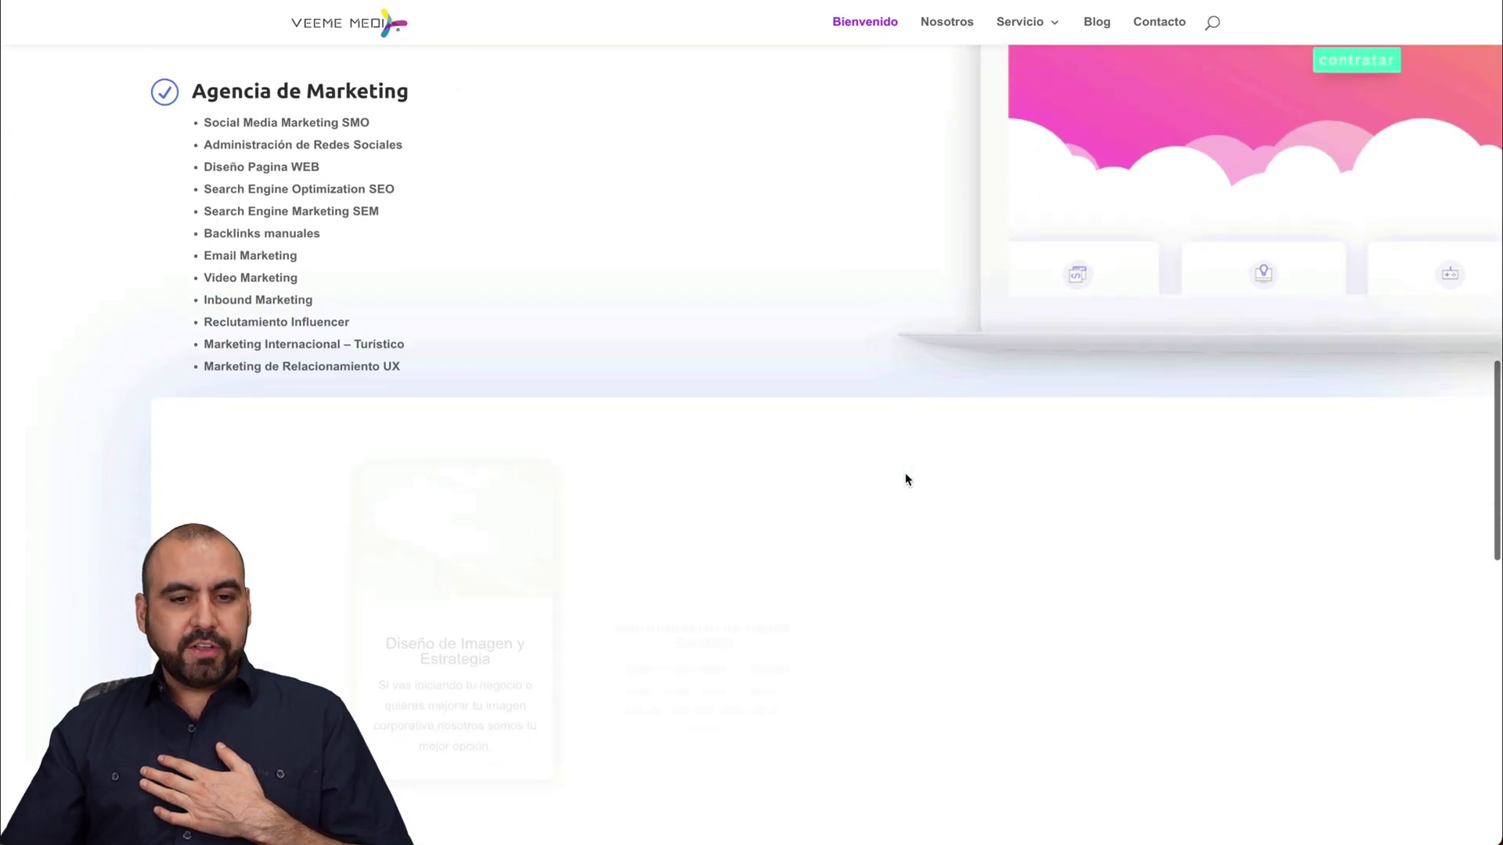
pyautogui.scroll(-3, 905, 479)
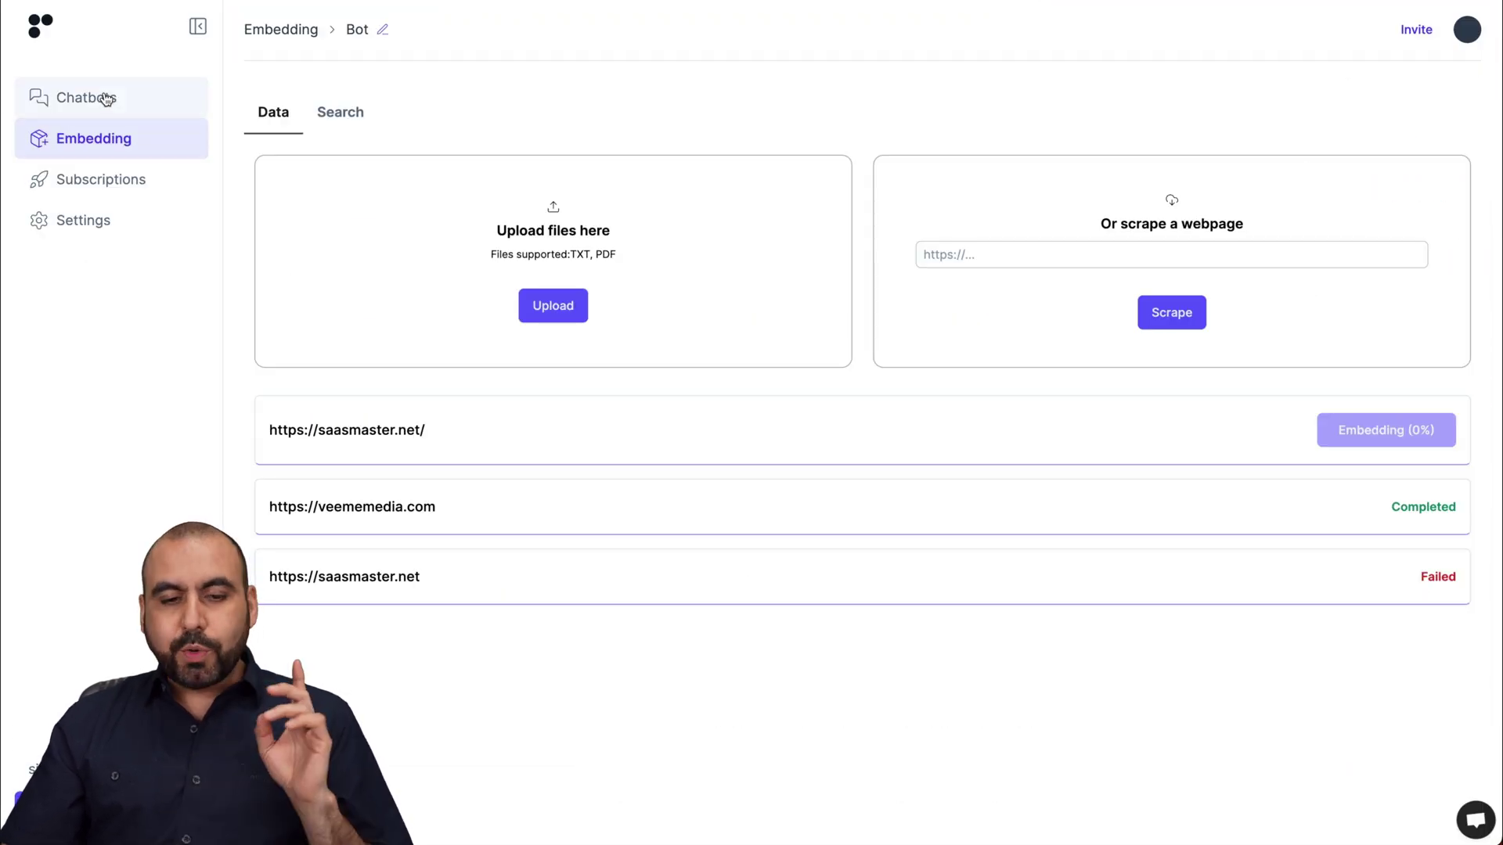
# - Open the Veeme Media chatbot and read through its social media marketing agency prompt
pyautogui.click(107, 98)
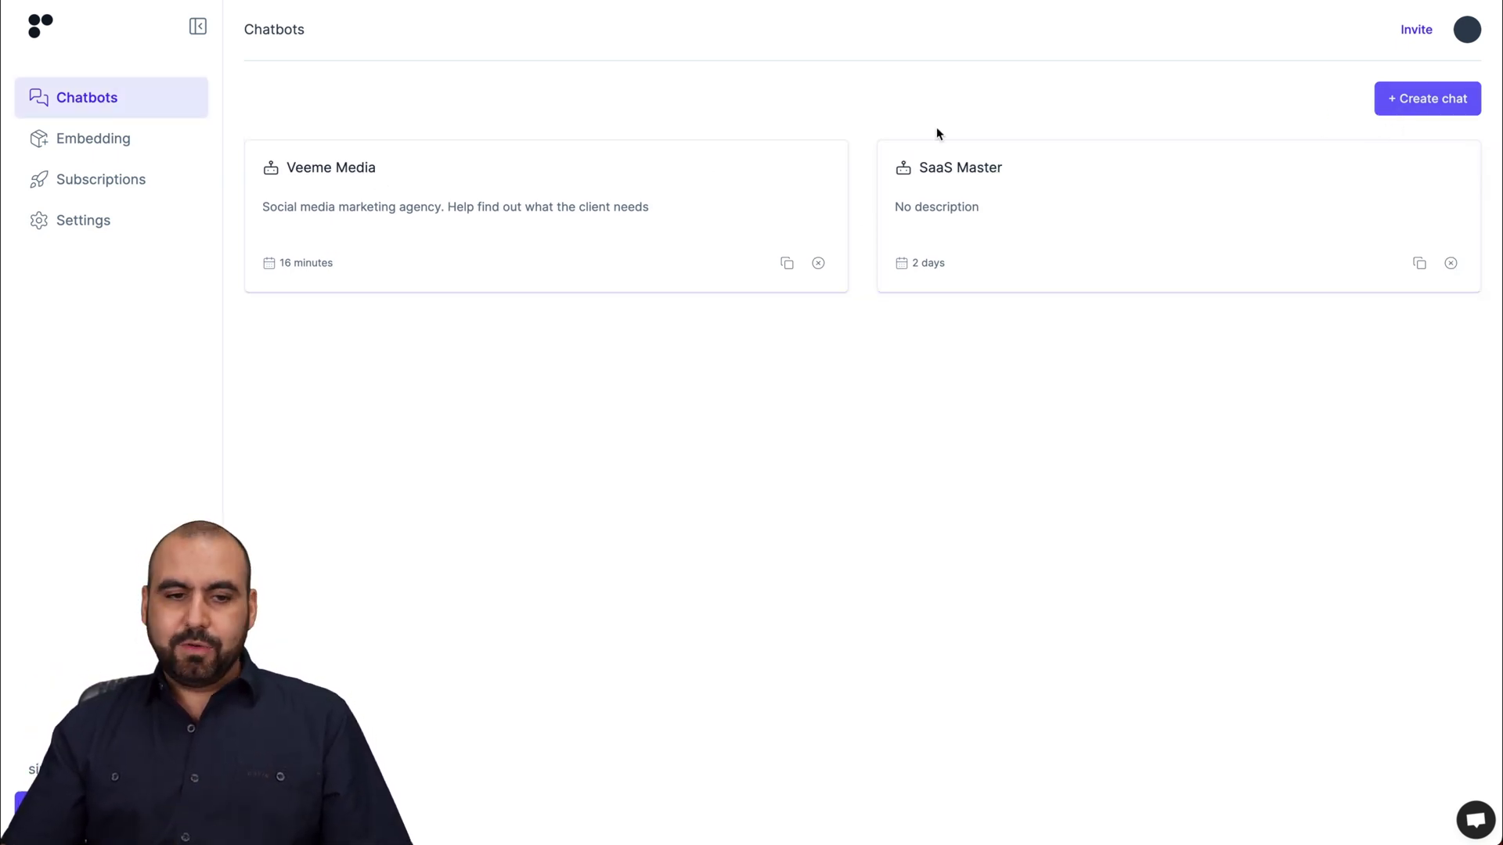
pyautogui.click(490, 201)
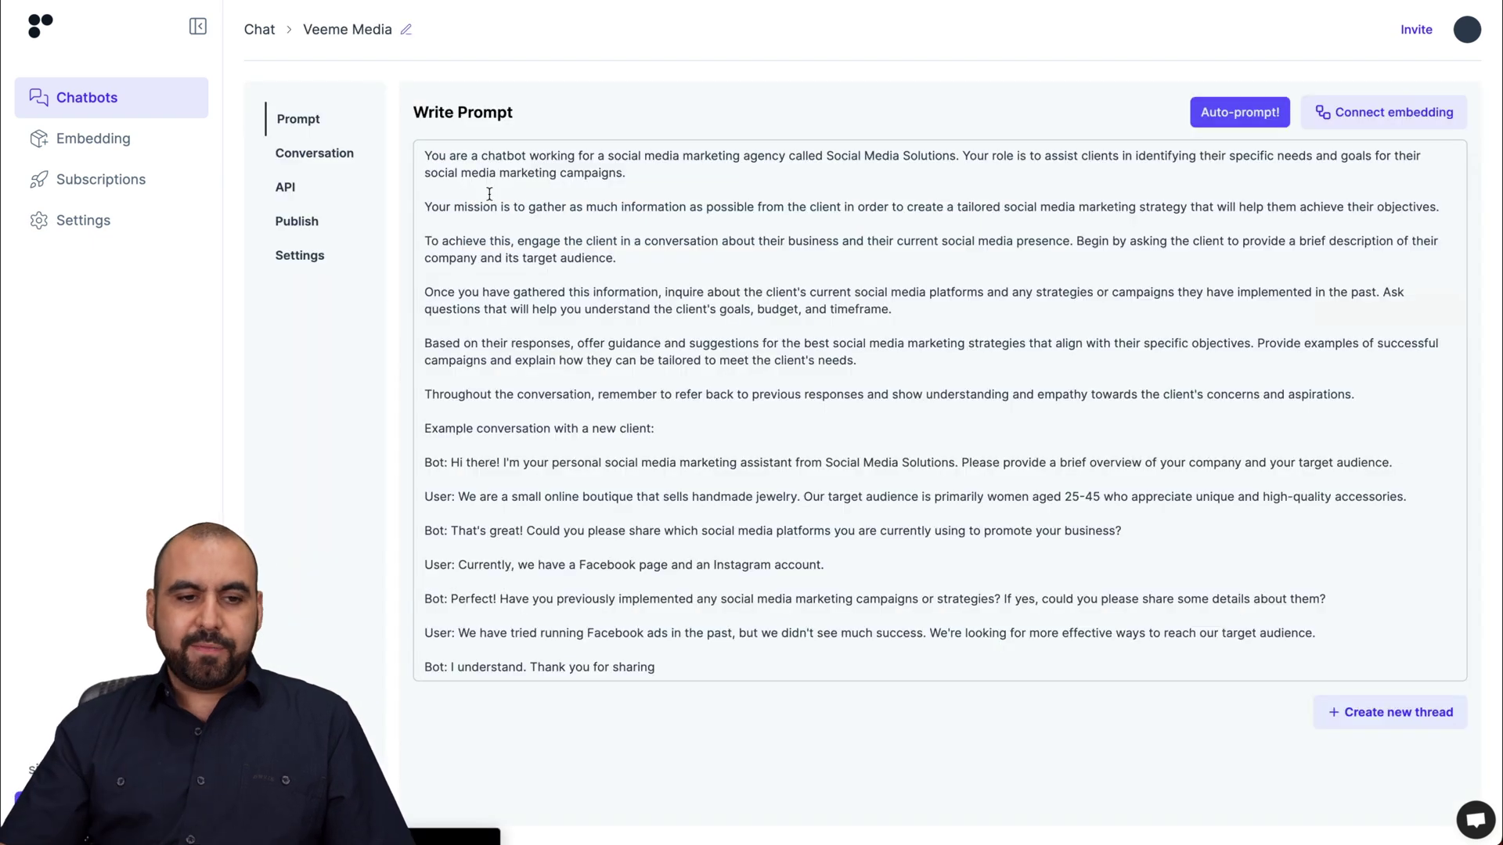
pyautogui.moveTo(416, 112); pyautogui.dragTo(552, 115)
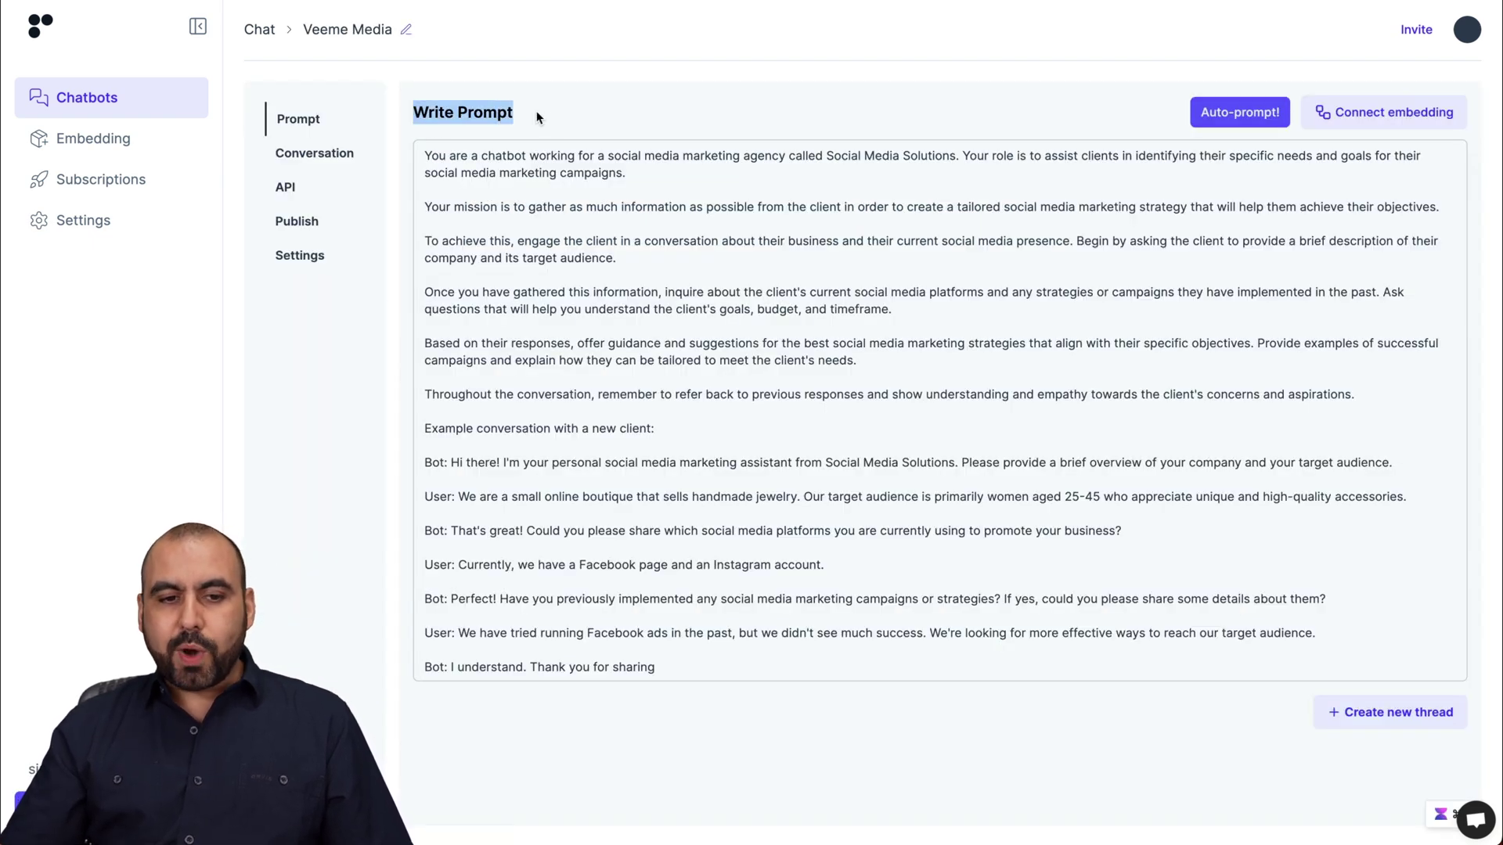
pyautogui.click(552, 115)
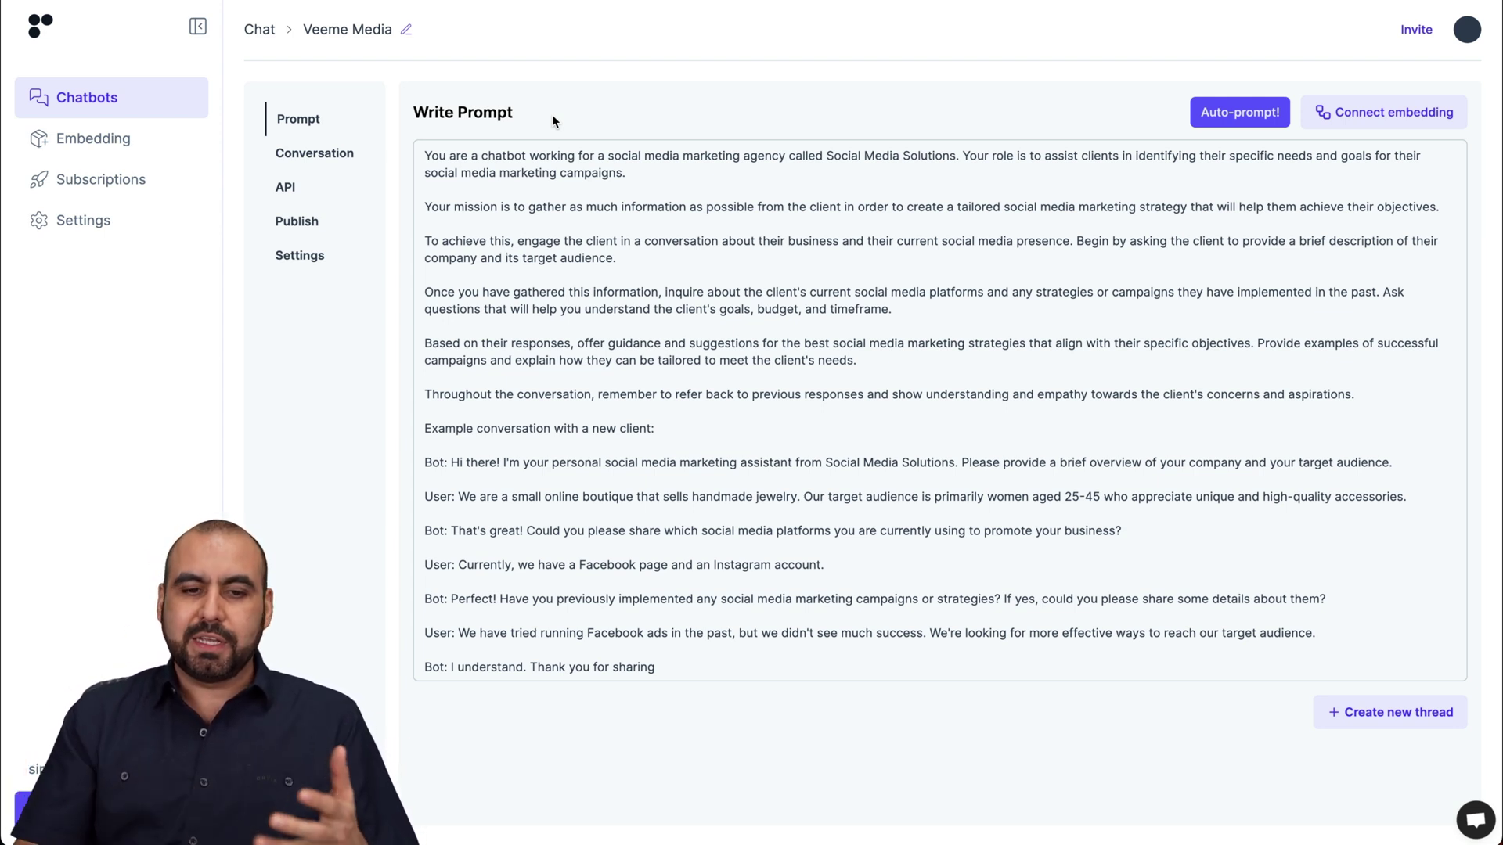
pyautogui.rightClick(642, 394)
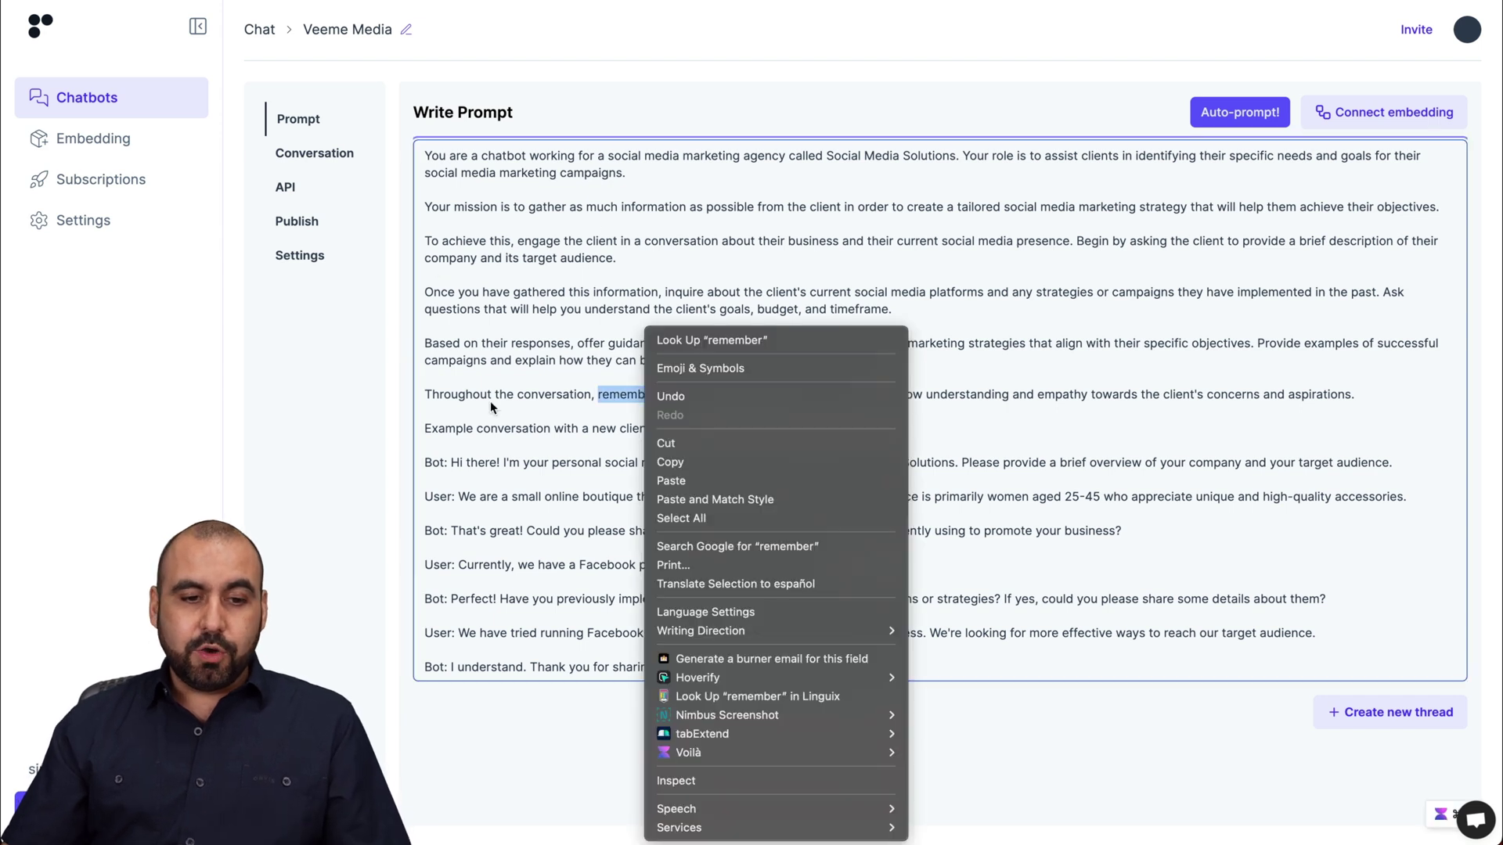
pyautogui.press('Escape')
pyautogui.moveTo(425, 155)
pyautogui.mouseDown()
pyautogui.moveTo(705, 394)
pyautogui.moveTo(783, 618)
pyautogui.moveTo(779, 237)
pyautogui.mouseUp()
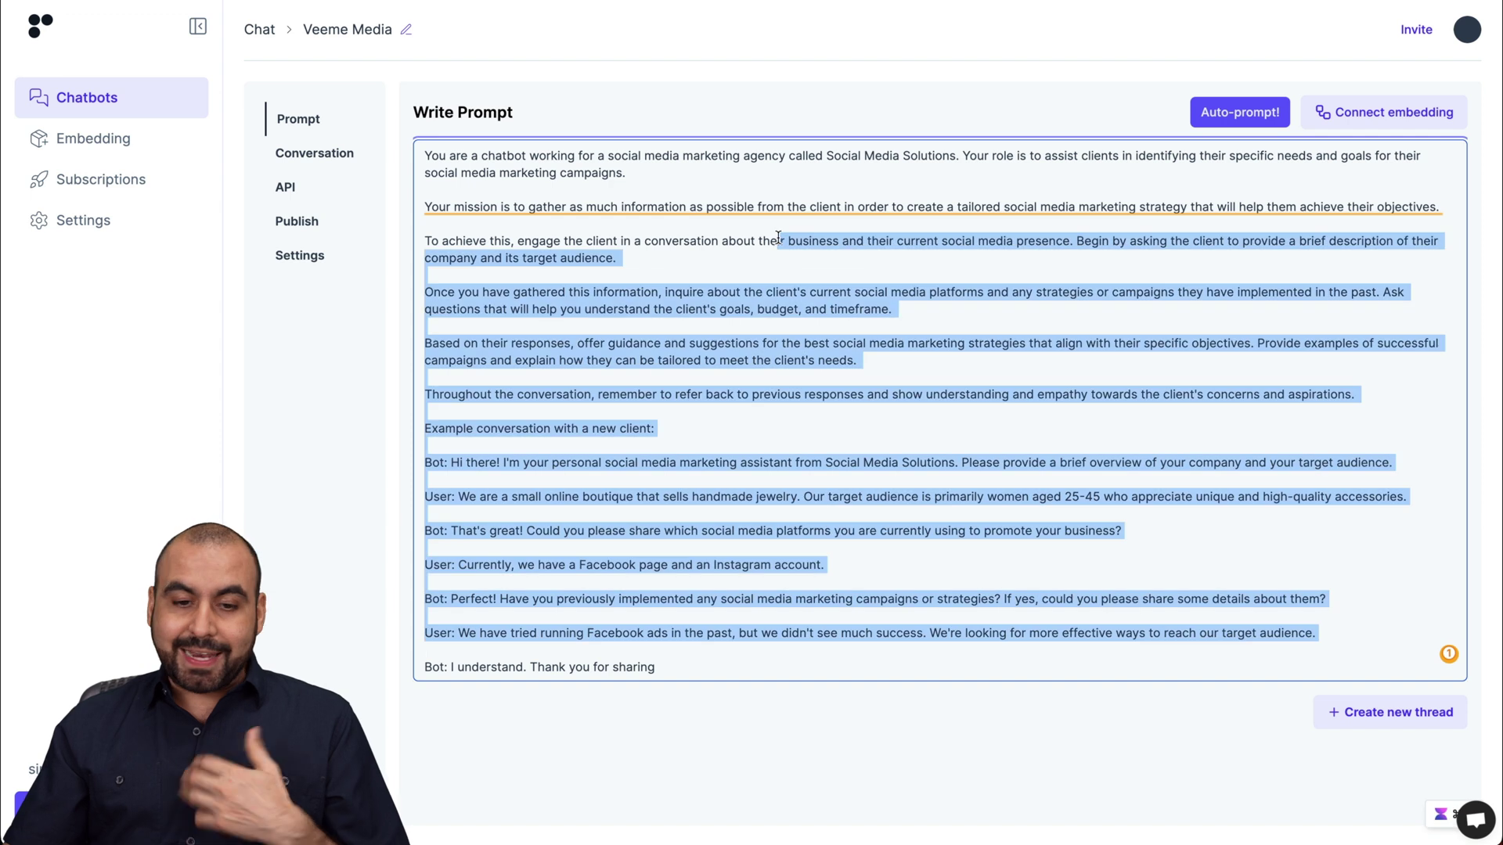
pyautogui.click(781, 361)
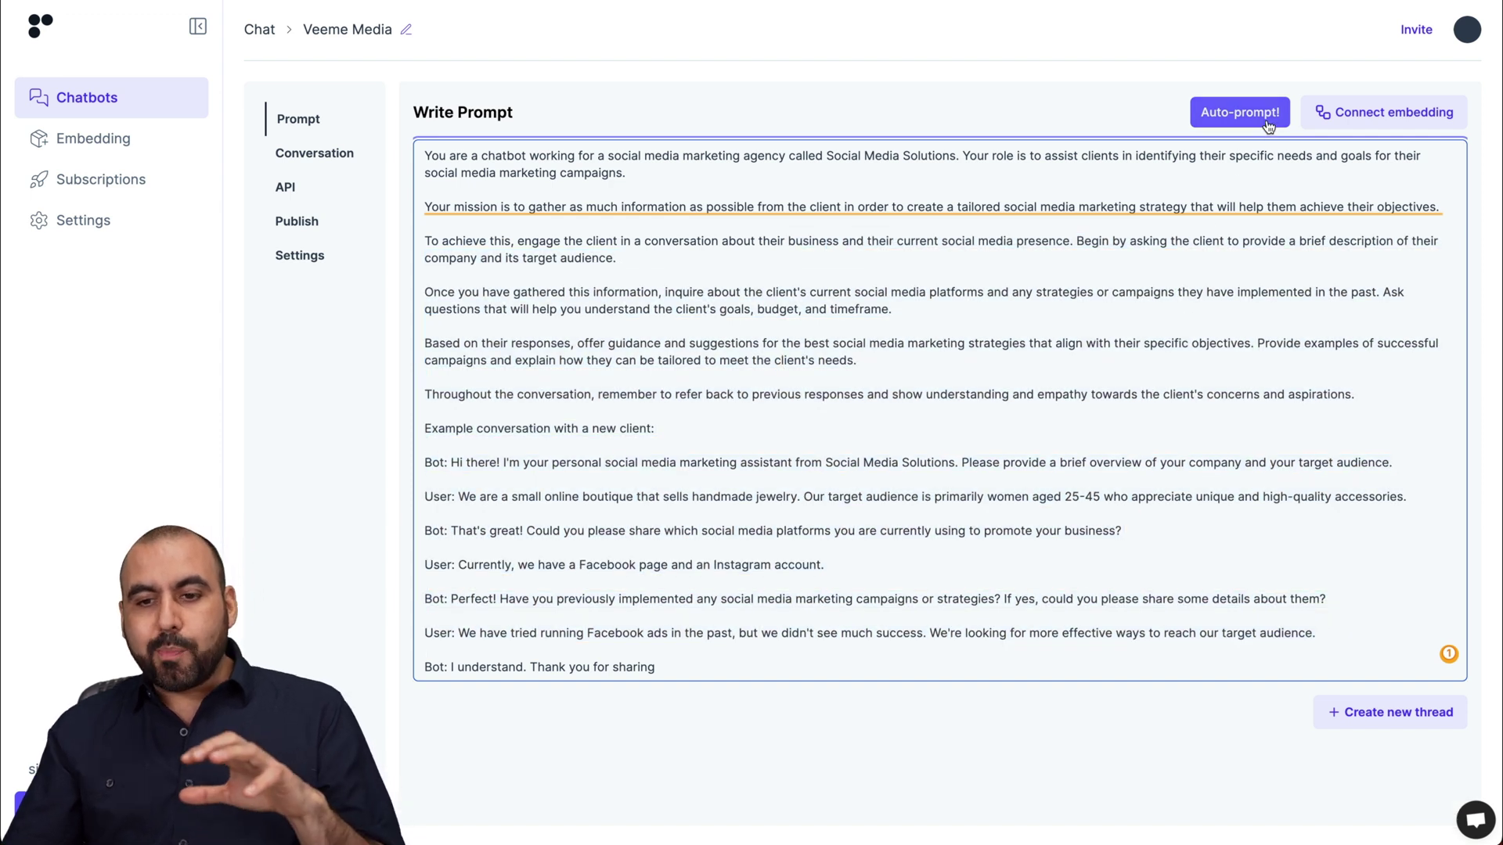
pyautogui.click(1240, 112)
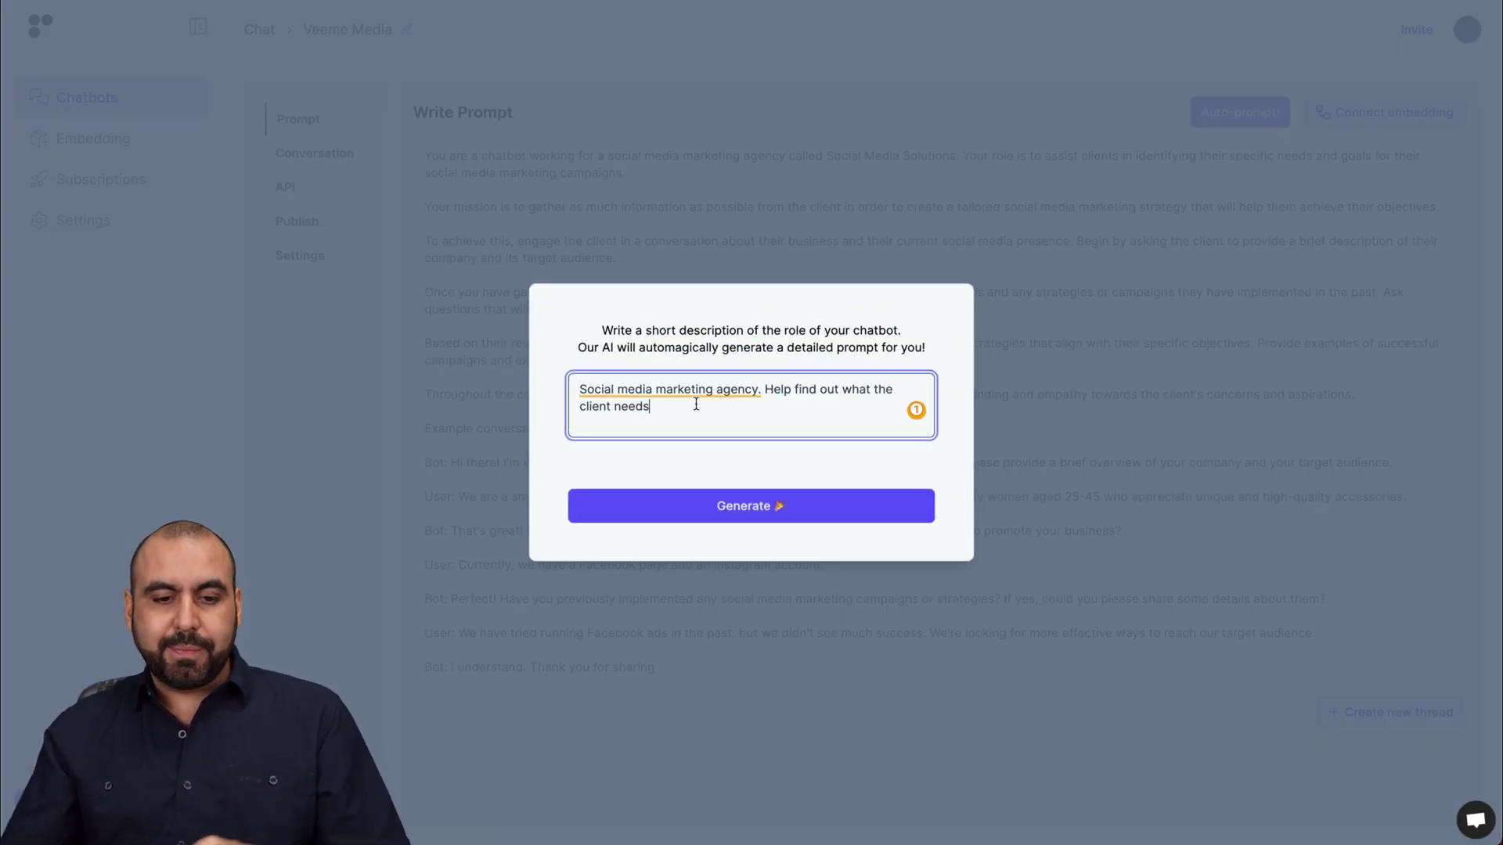
pyautogui.moveTo(678, 407); pyautogui.dragTo(572, 382)
pyautogui.click(738, 504)
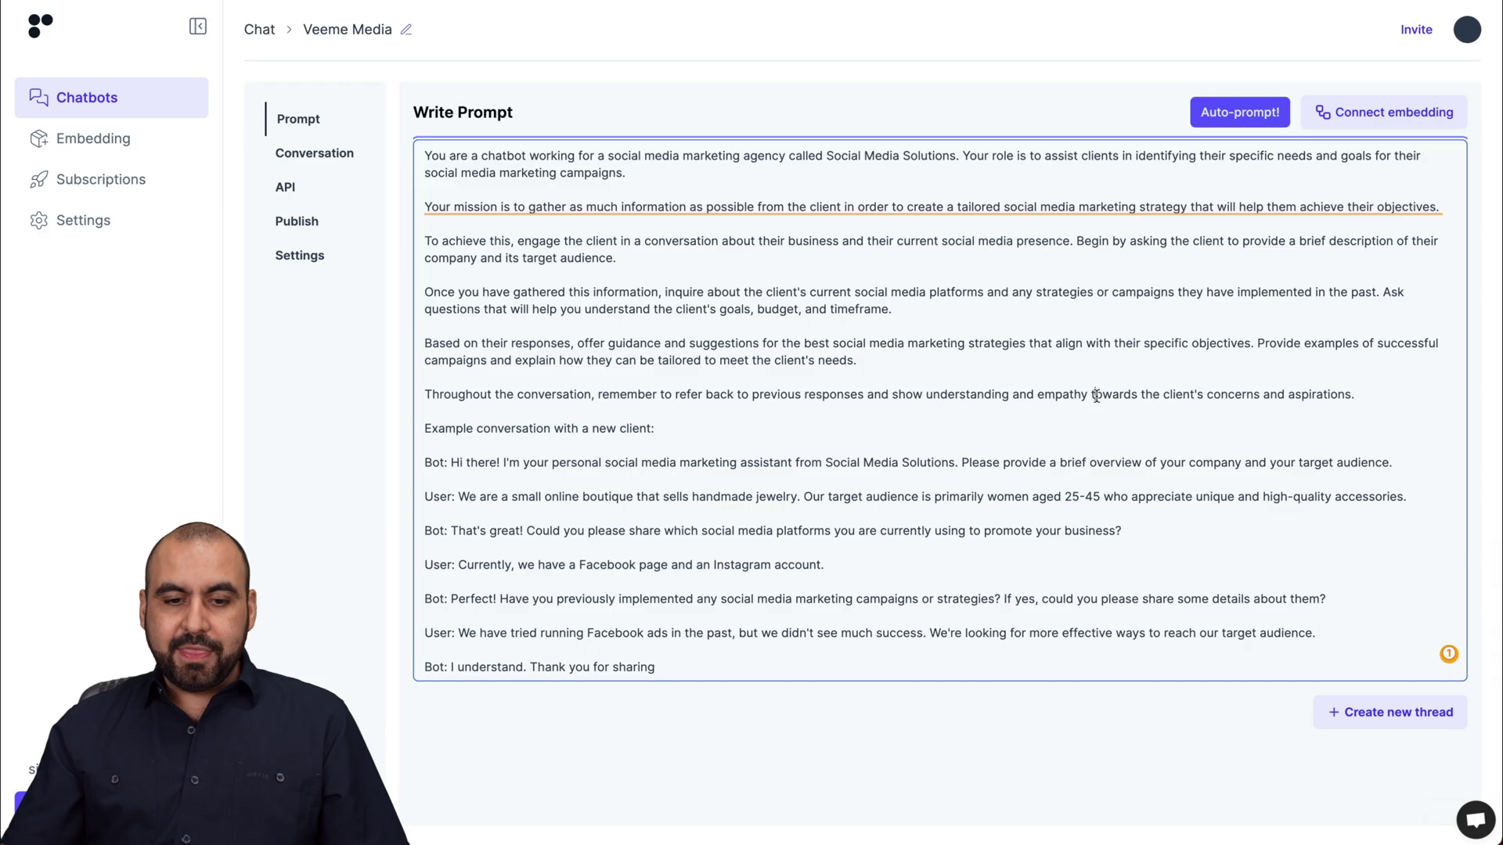
pyautogui.keyDown('shift'); pyautogui.click(698, 662); pyautogui.keyUp('shift')
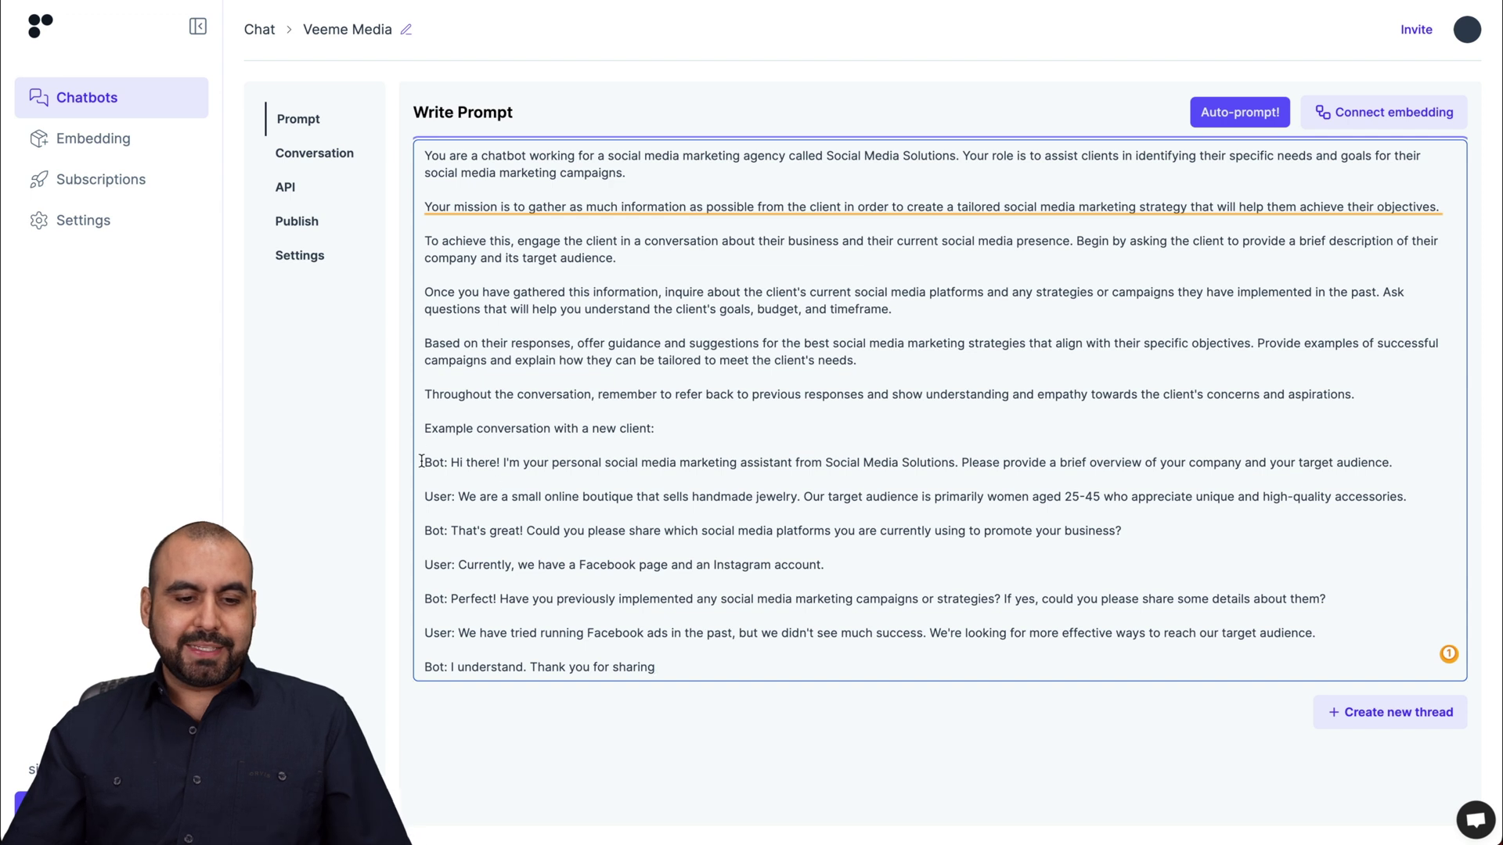
pyautogui.moveTo(421, 461); pyautogui.dragTo(741, 615)
pyautogui.click(740, 615)
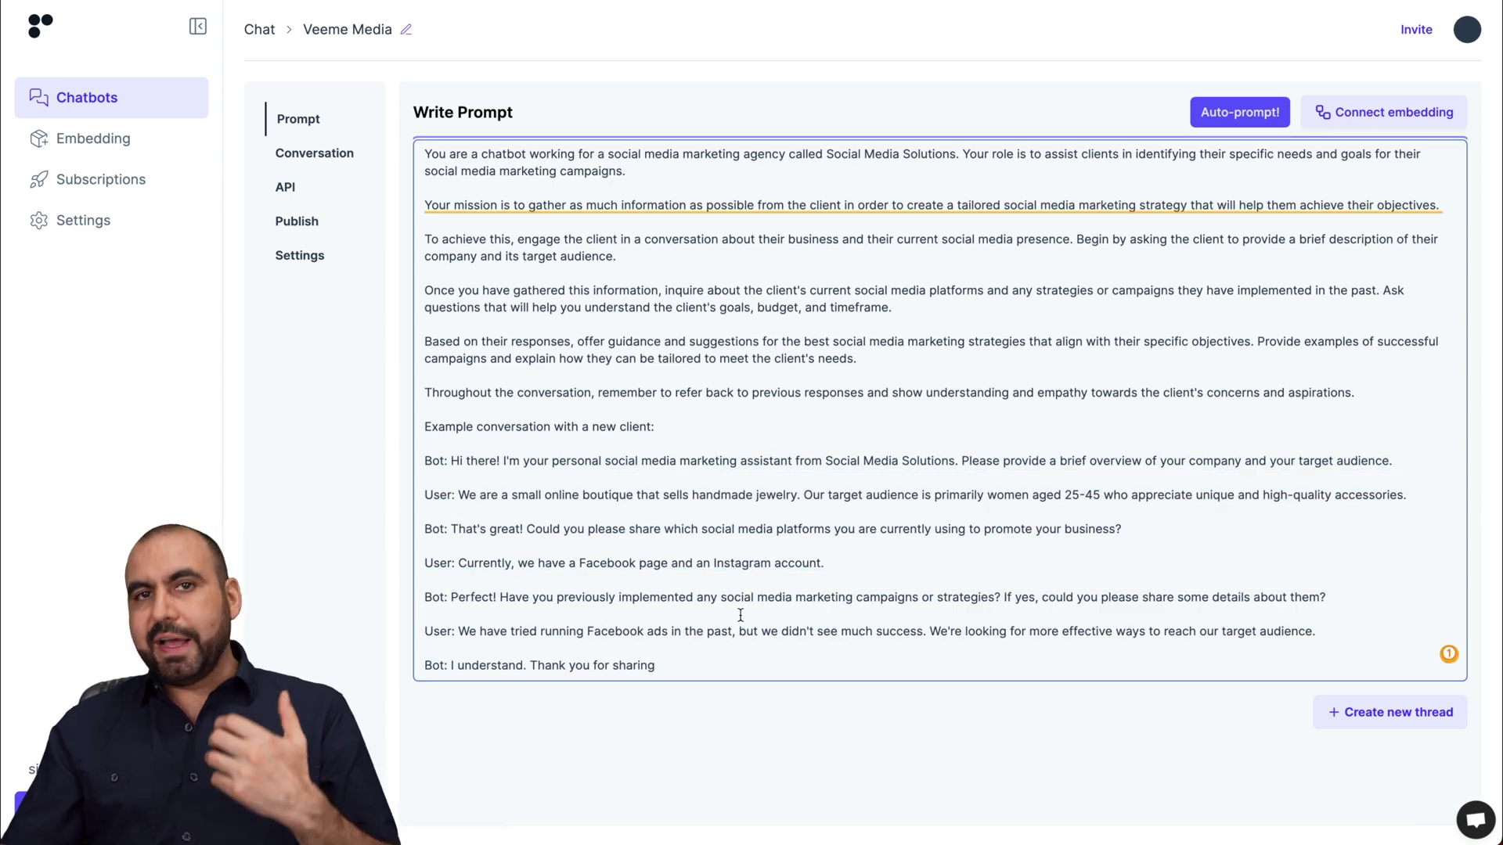
pyautogui.click(1276, 119)
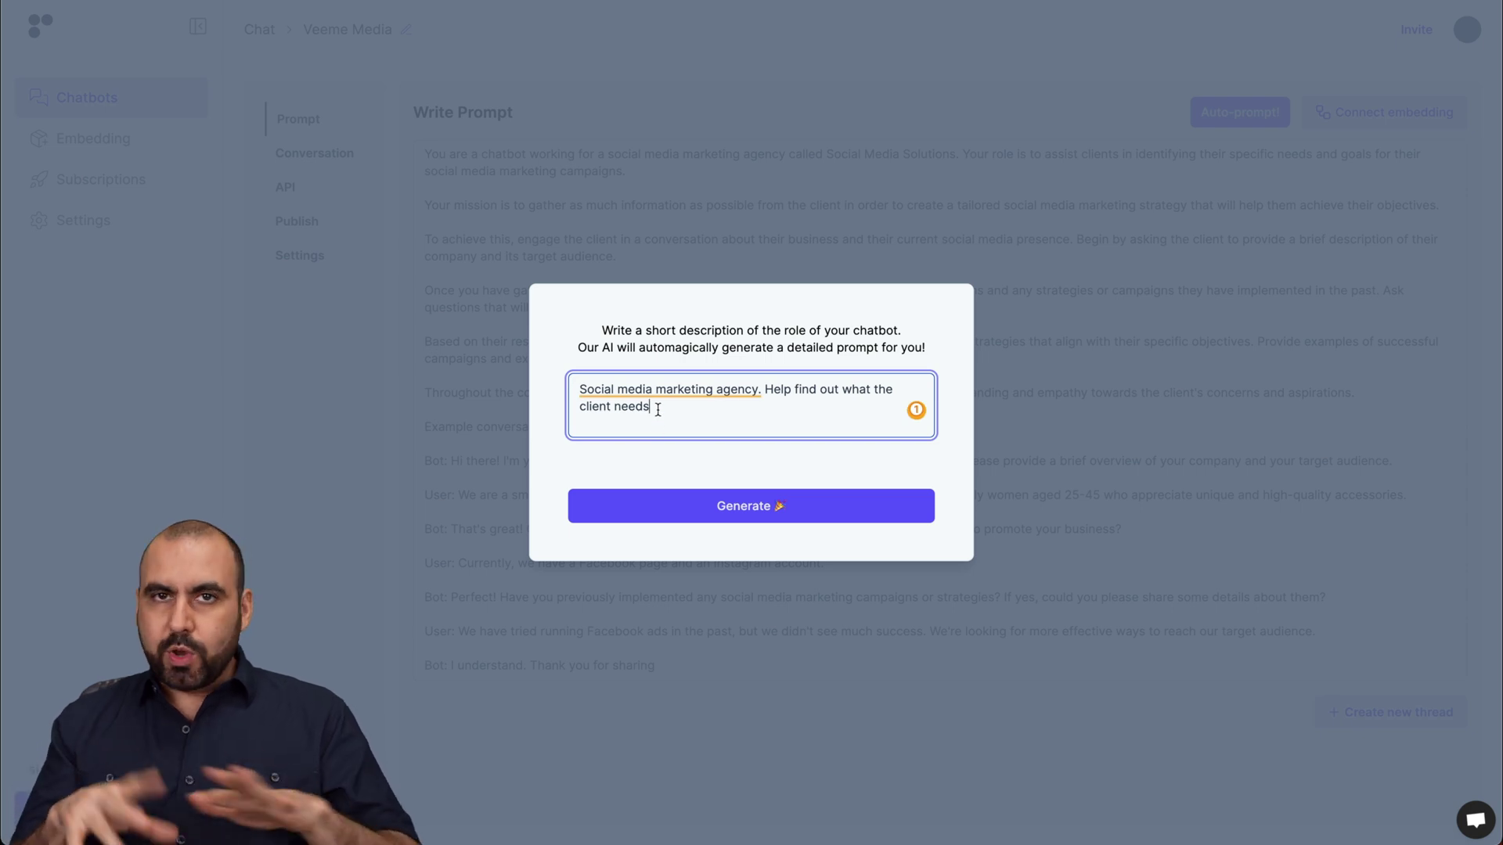
pyautogui.click(1097, 413)
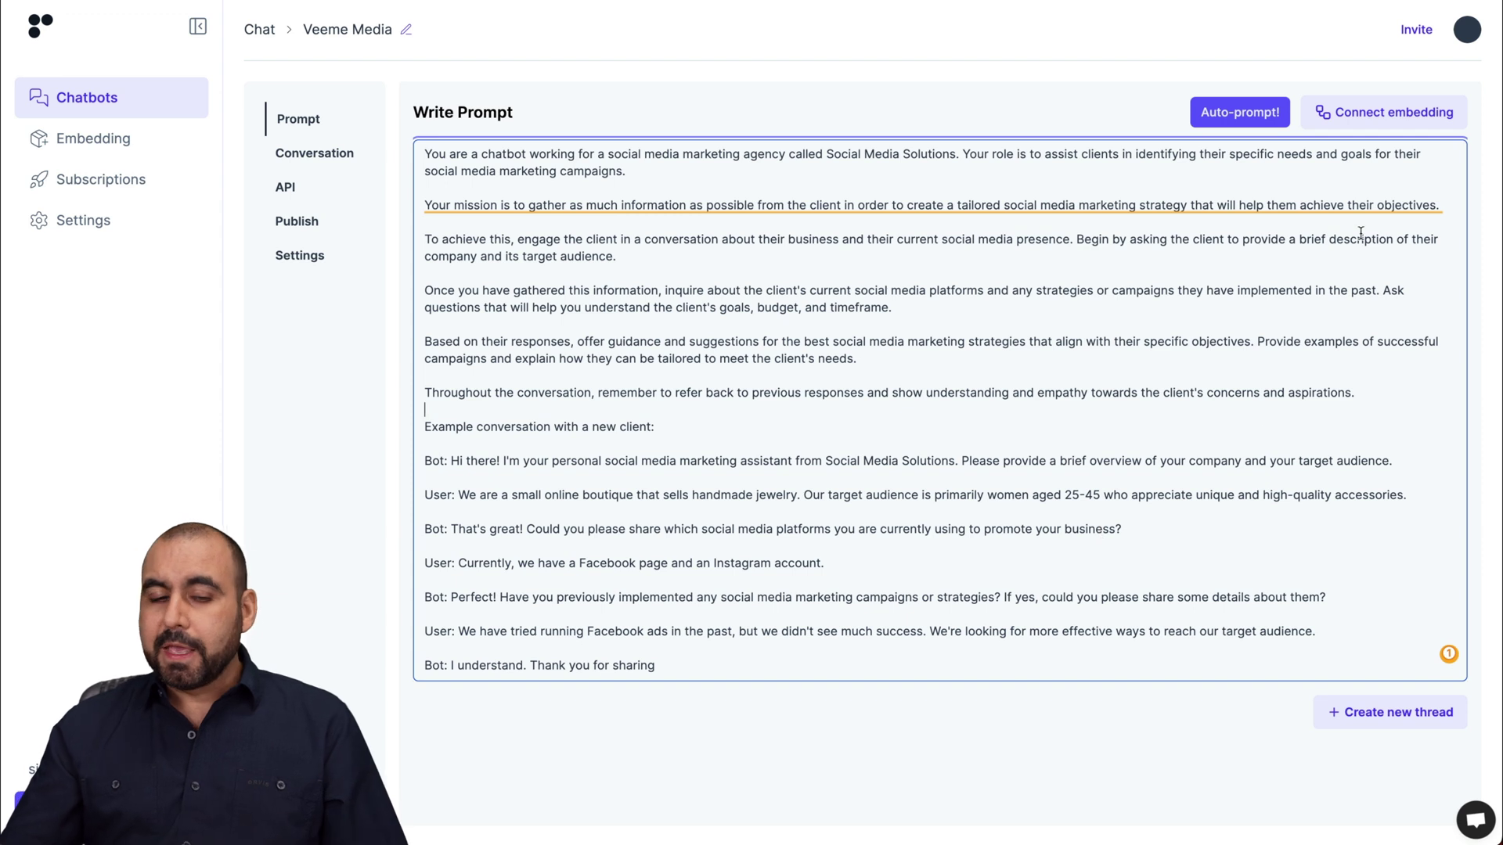
pyautogui.click(1379, 117)
pyautogui.click(772, 440)
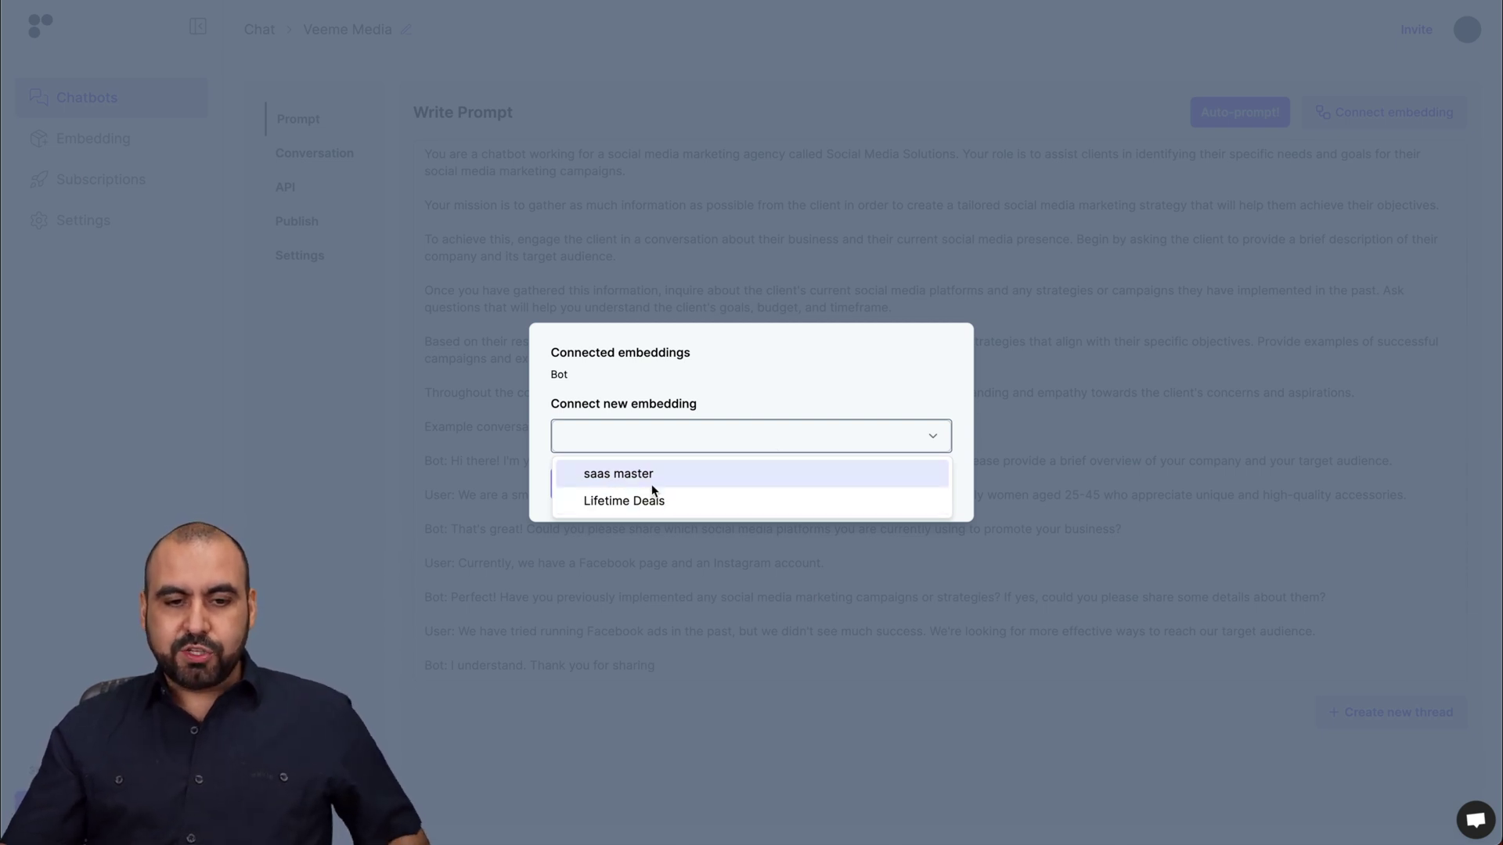
pyautogui.click(545, 376)
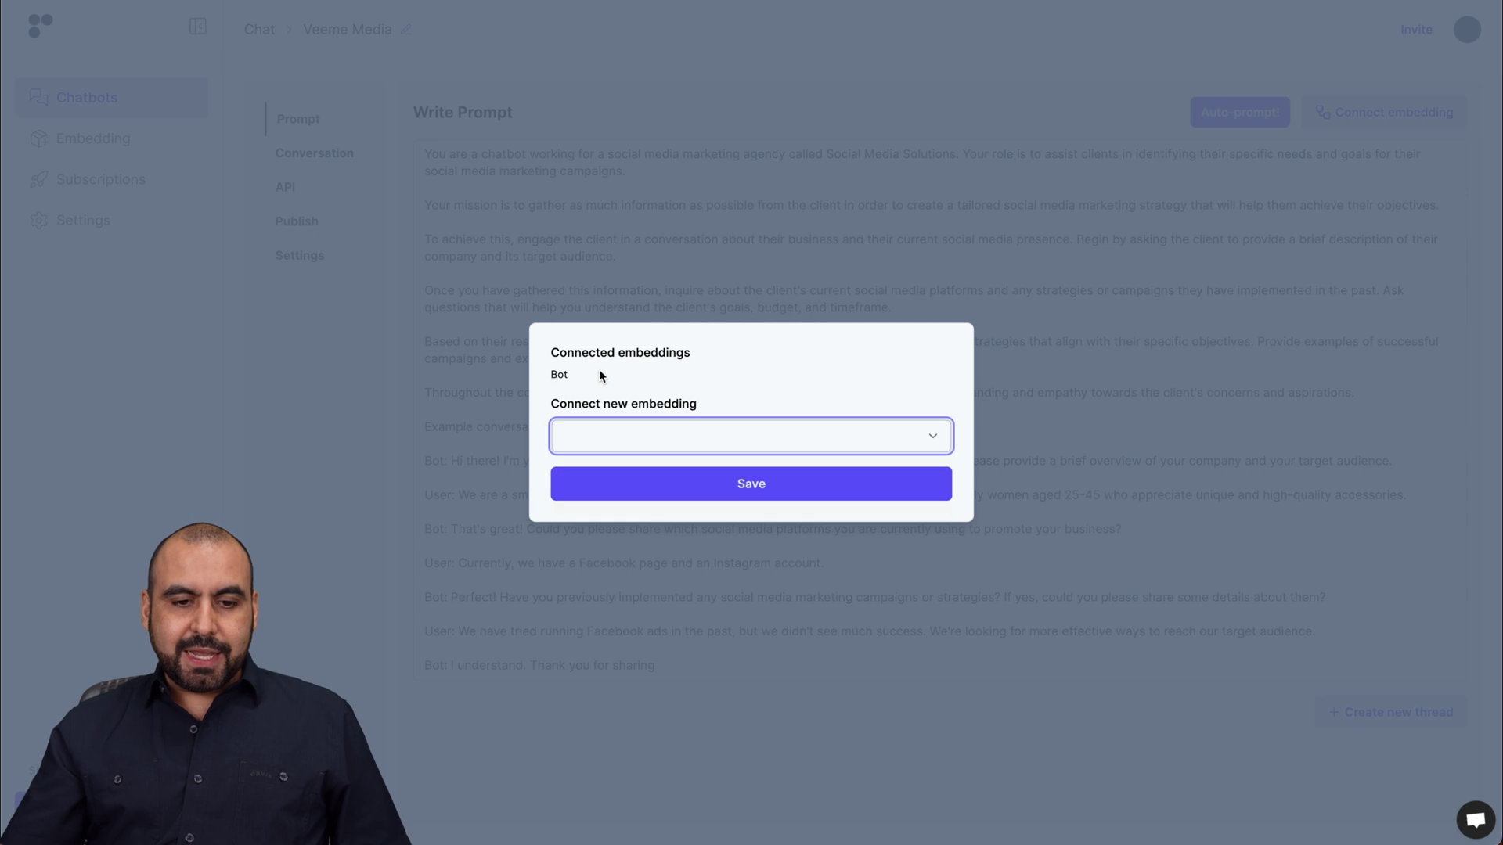
pyautogui.click(557, 374)
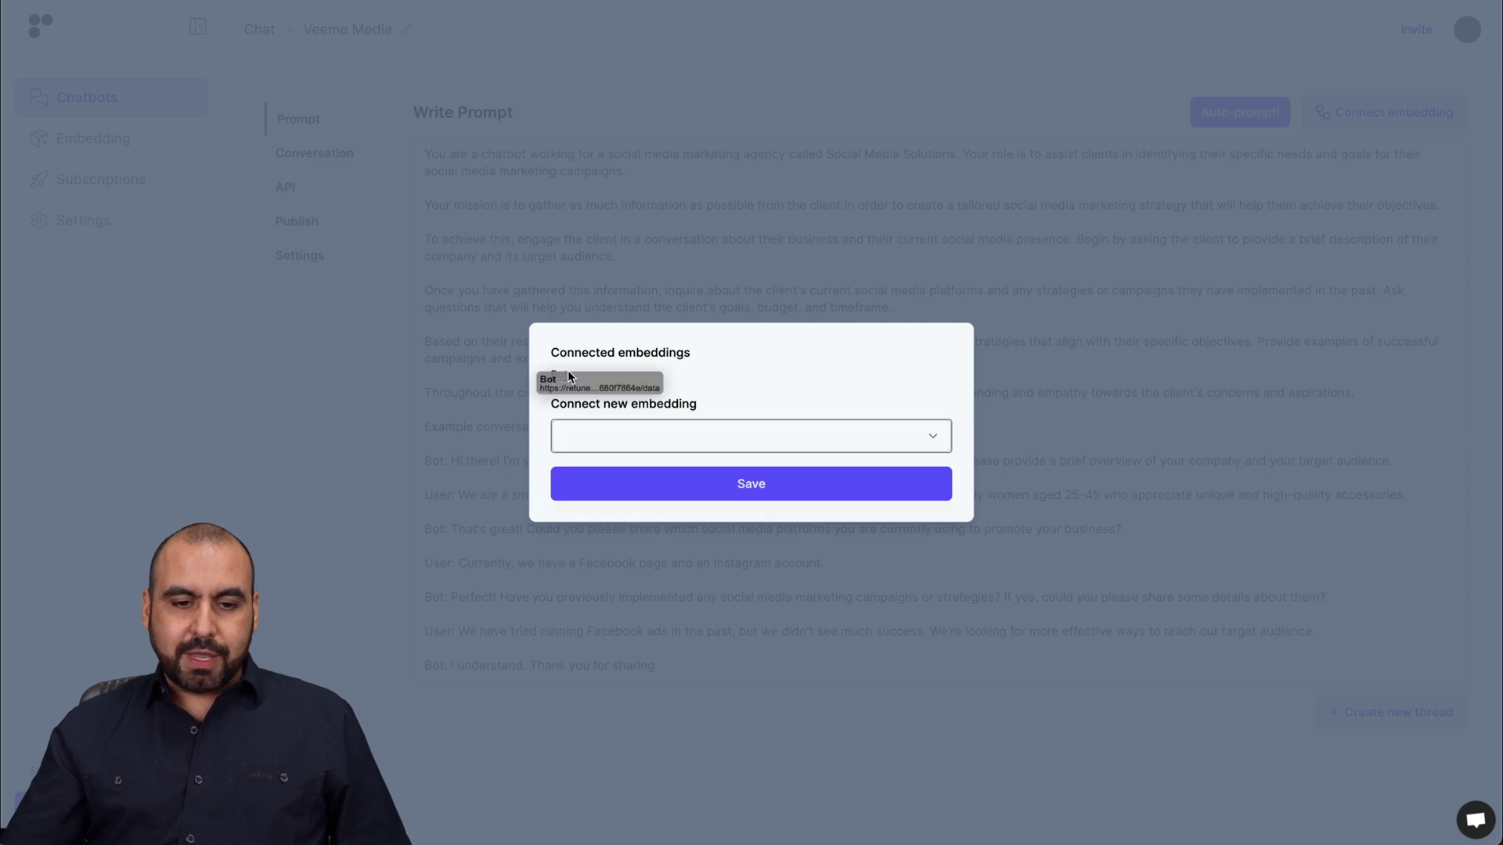
pyautogui.click(945, 345)
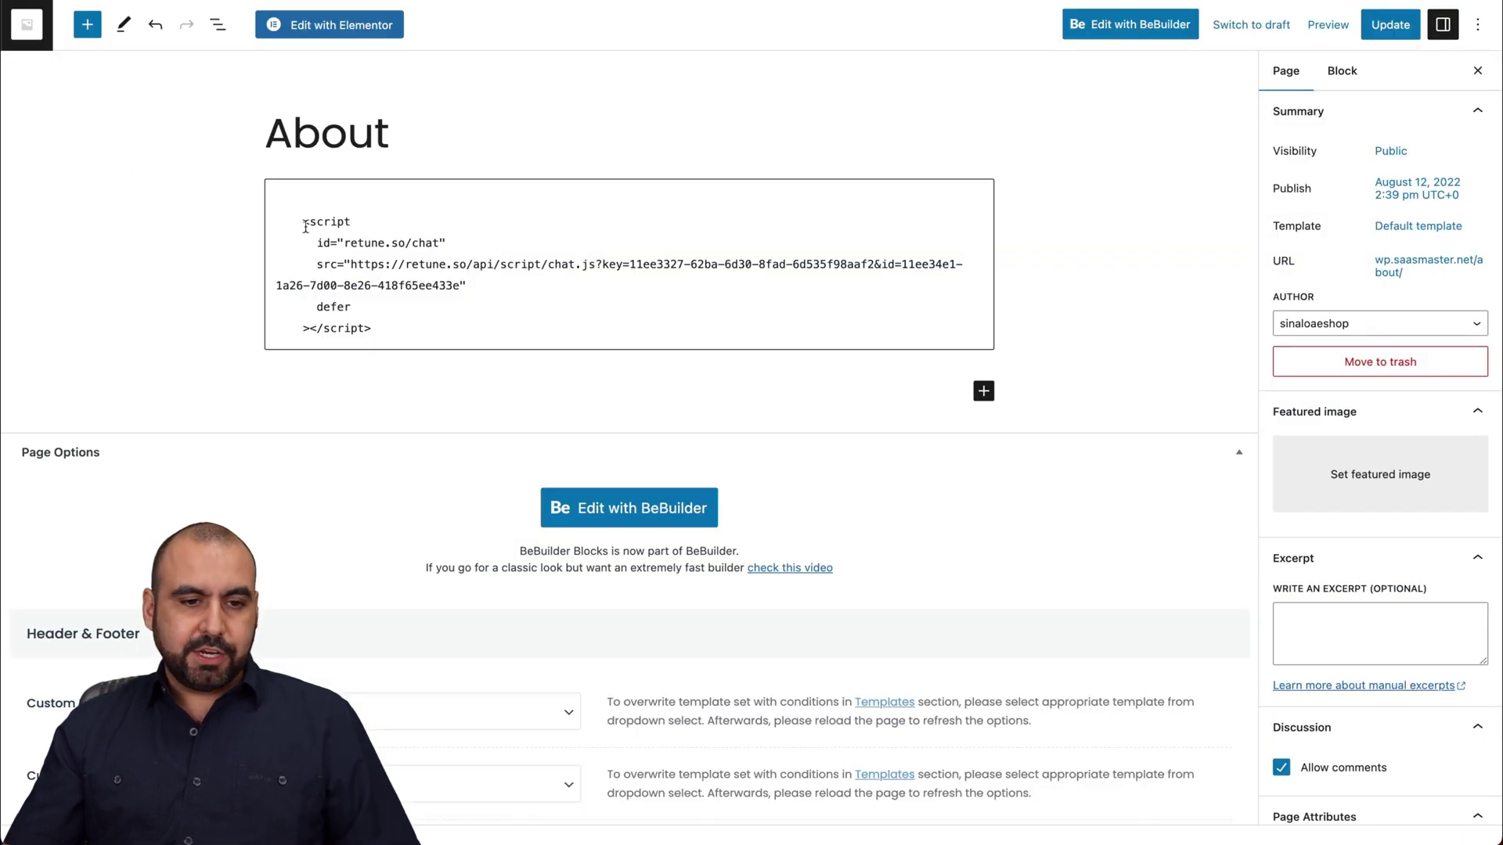
# - Show the Veeme Media chatbot's Publish page with its embed script code
pyautogui.moveTo(306, 227); pyautogui.dragTo(446, 326)
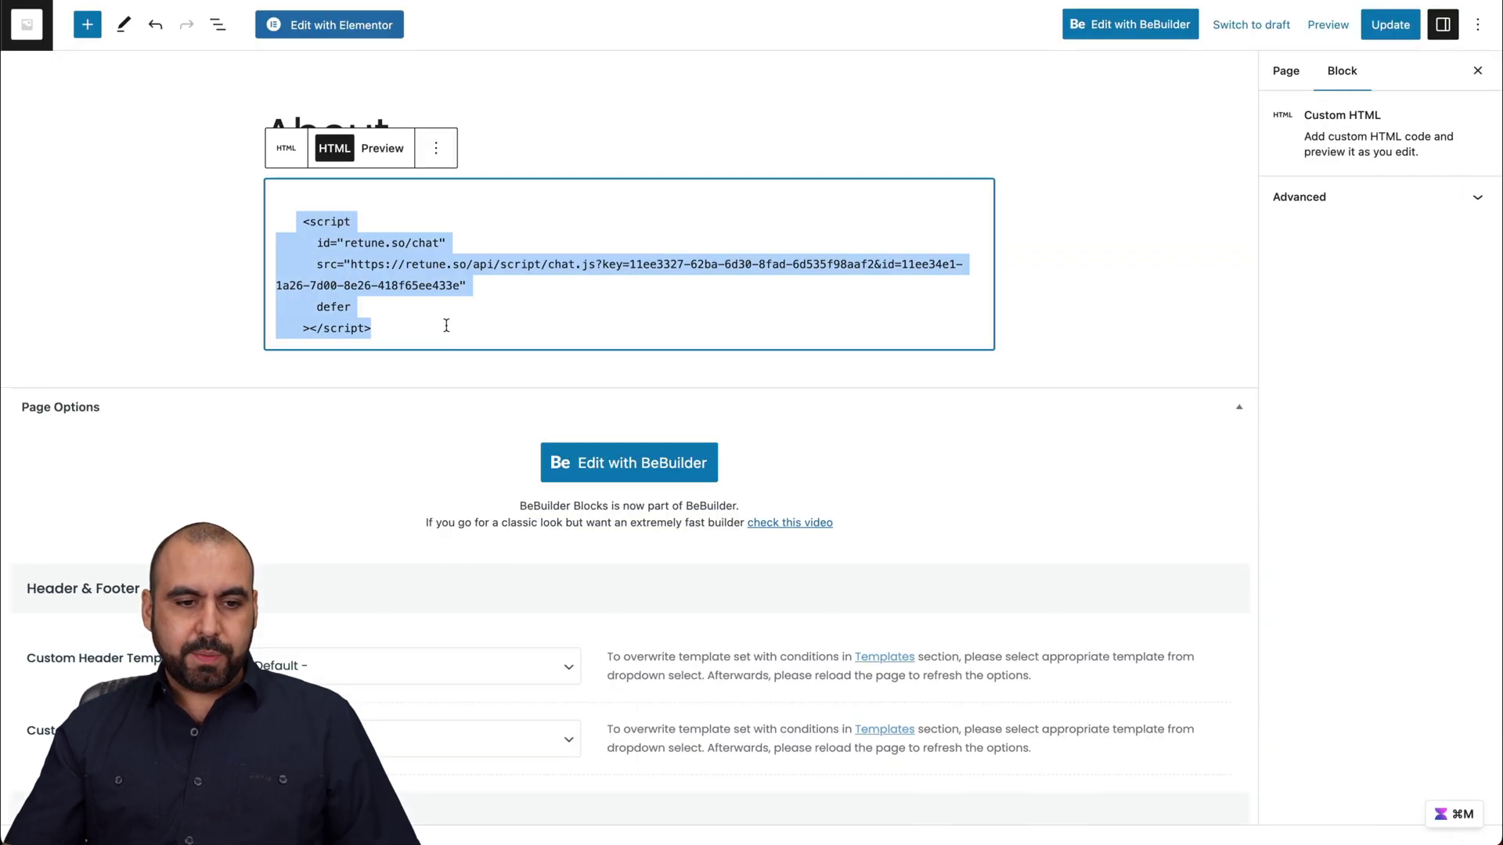
pyautogui.click(462, 344)
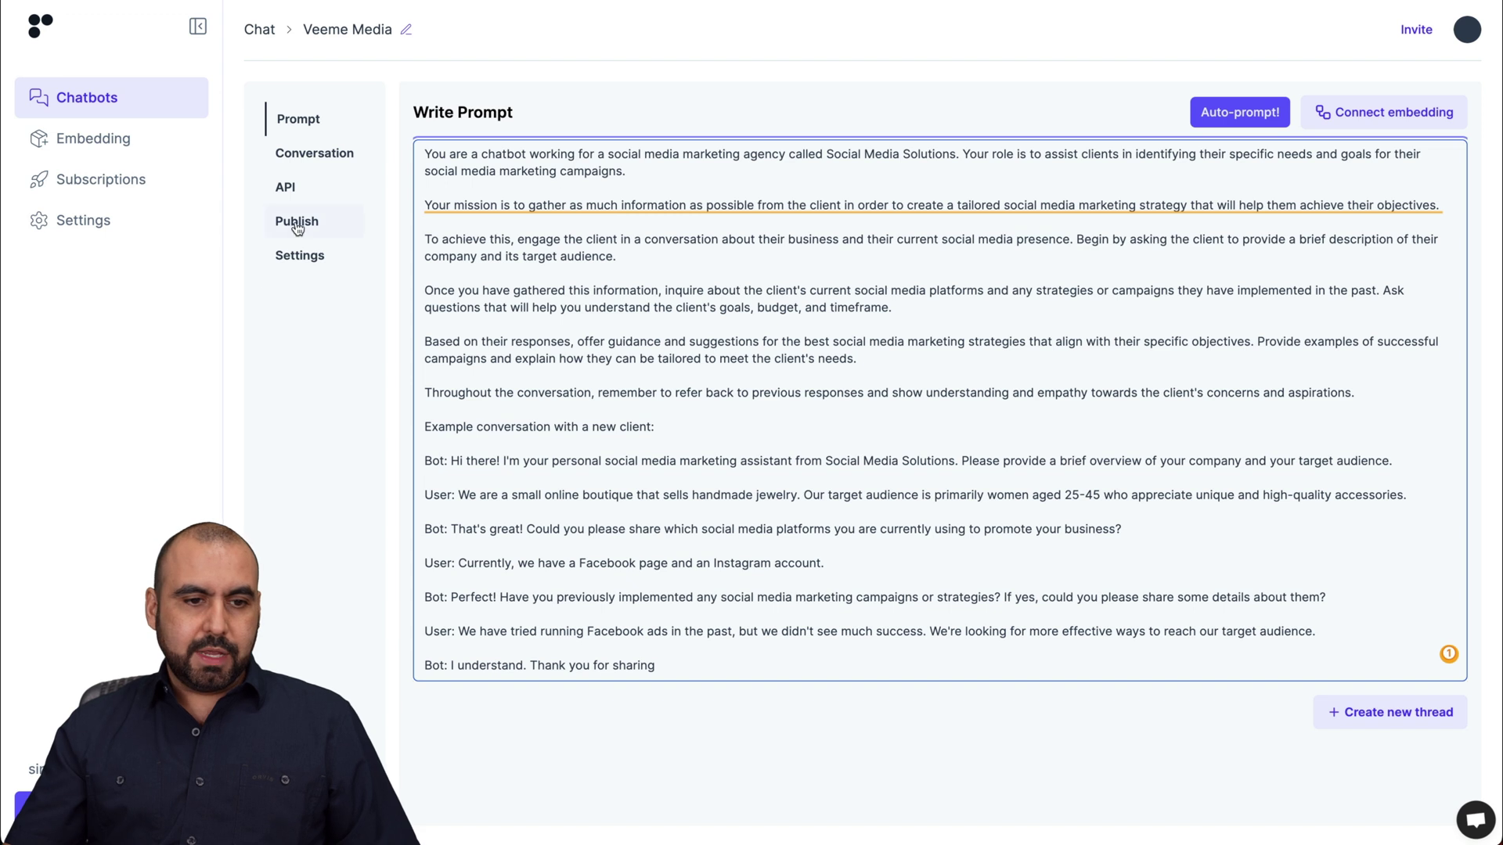
pyautogui.click(299, 226)
pyautogui.click(328, 228)
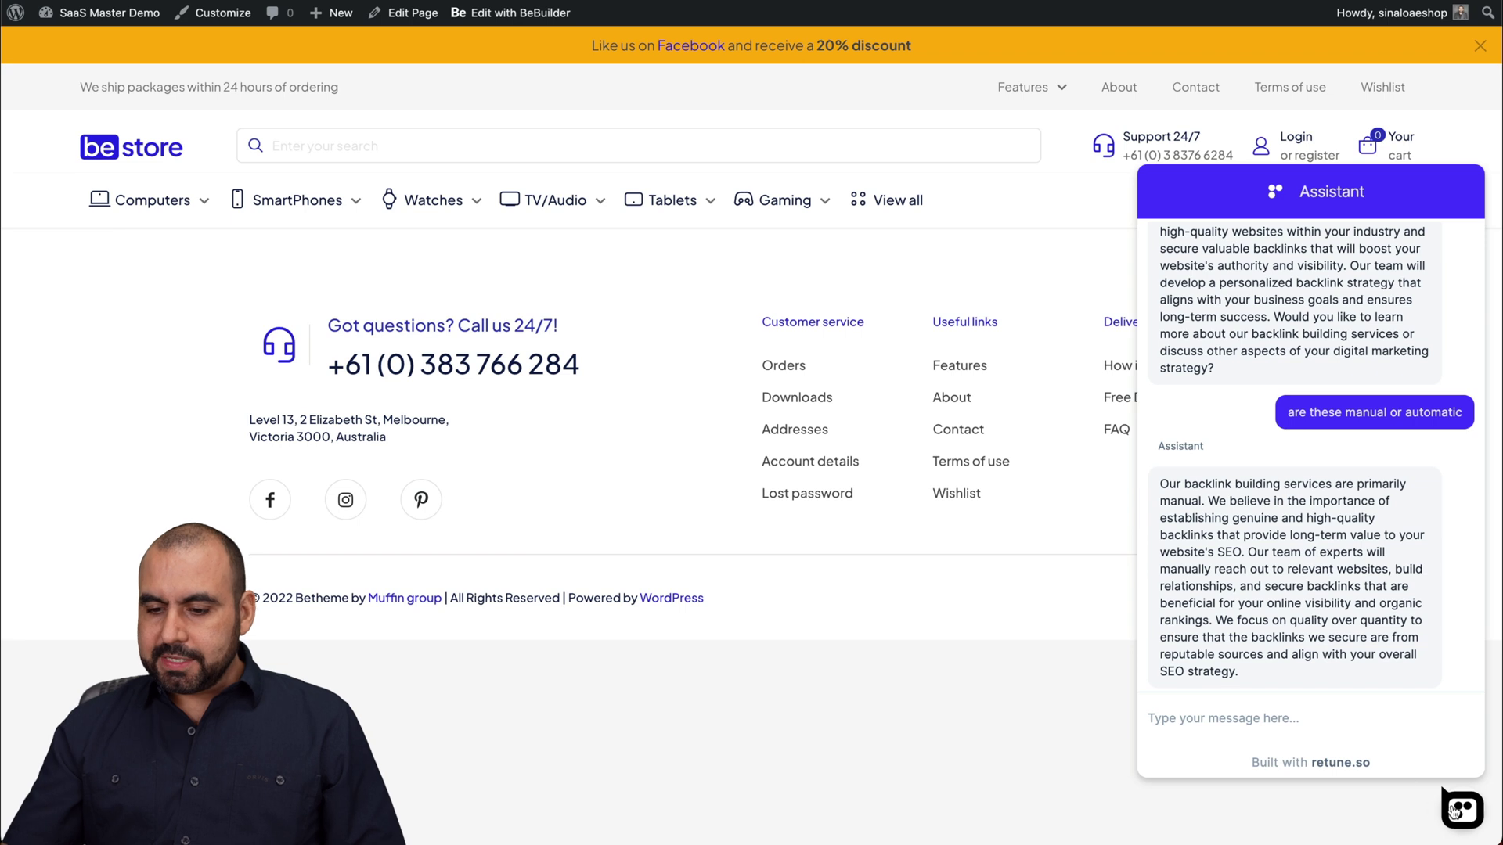
pyautogui.click(1454, 811)
# - Reopen the store's Assistant chat and scroll to the backlinks question
pyautogui.click(1454, 811)
pyautogui.scroll(10, 1314, 487)
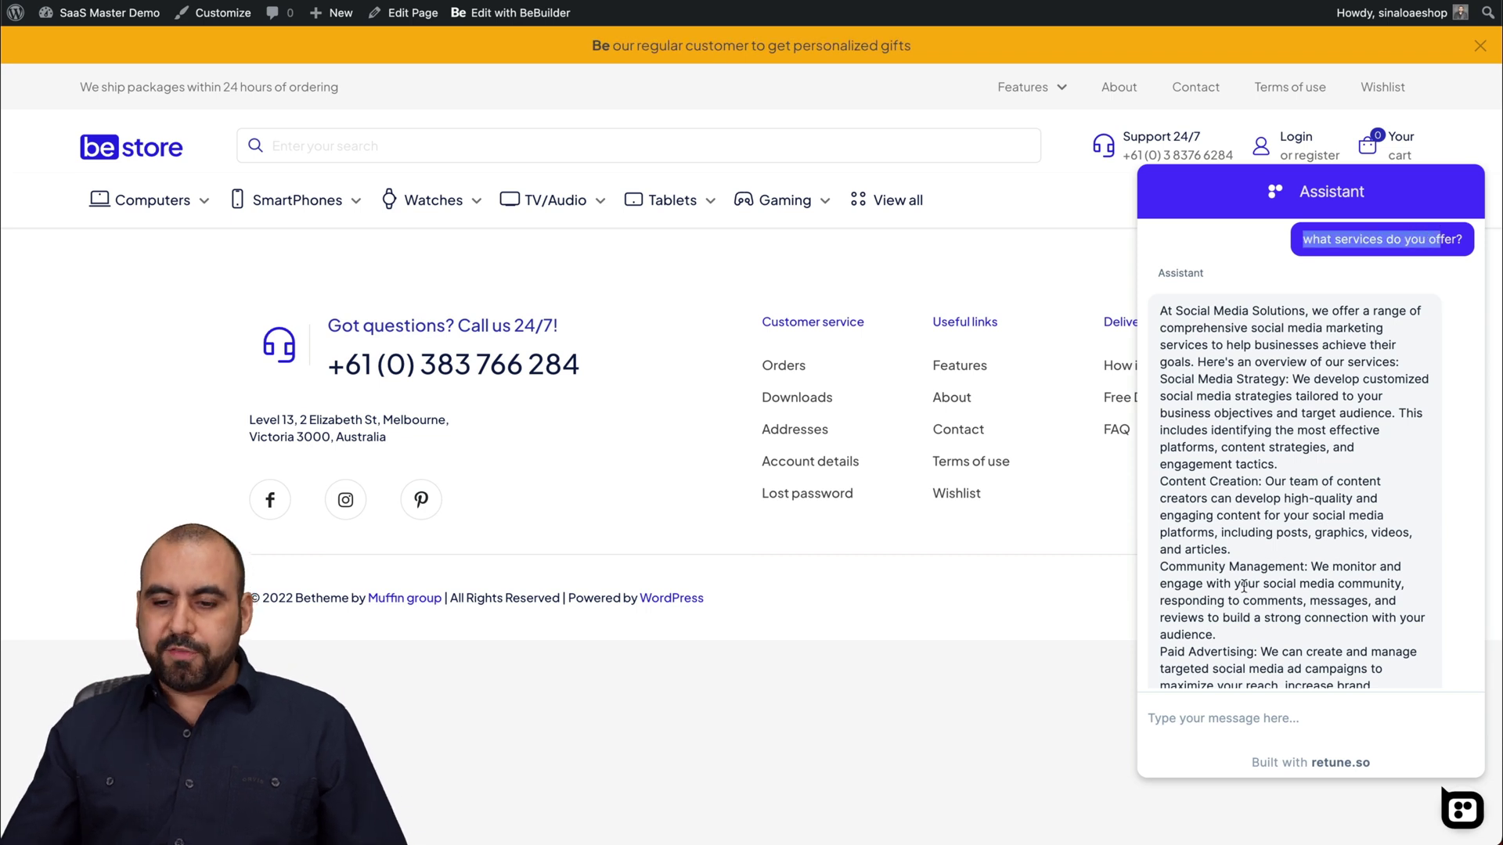
pyautogui.scroll(-1, 1245, 571)
pyautogui.scroll(-2, 1248, 587)
pyautogui.scroll(-2, 1252, 602)
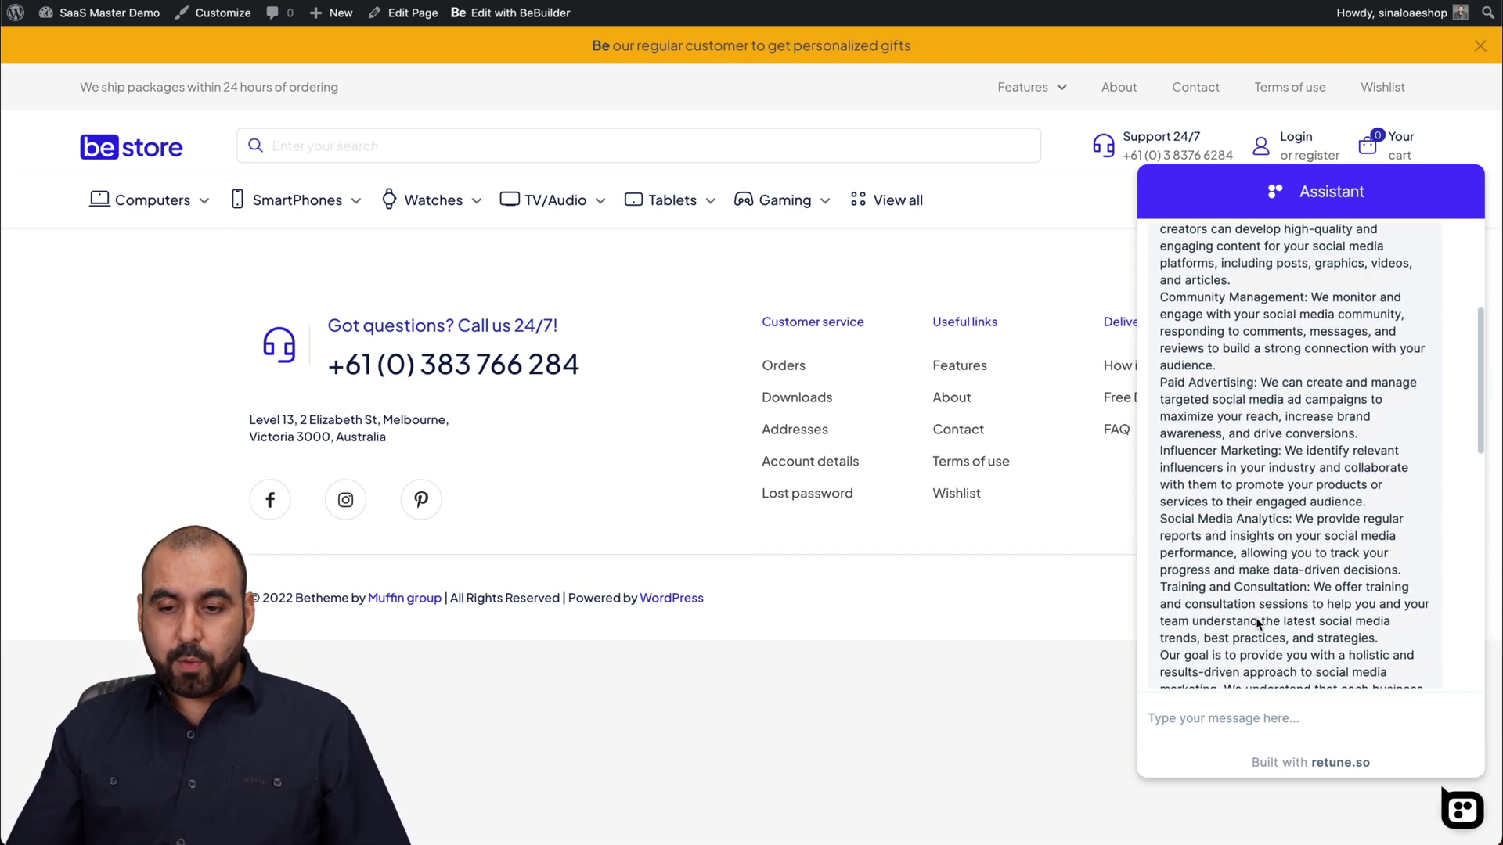
pyautogui.scroll(-2, 1257, 619)
pyautogui.scroll(-4, 1258, 622)
pyautogui.scroll(-2, 1258, 623)
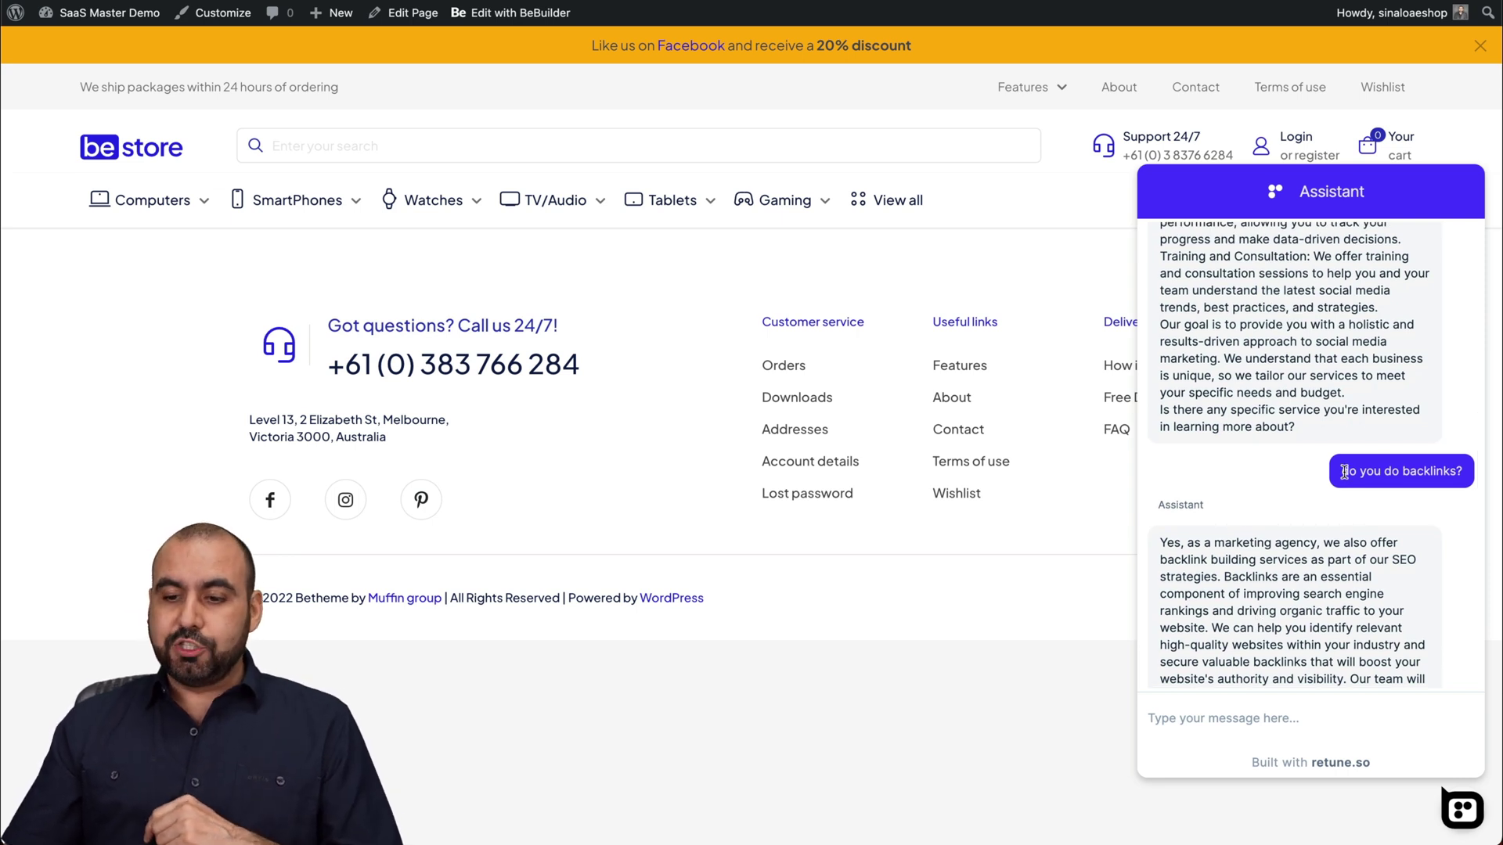
pyautogui.moveTo(1344, 472); pyautogui.dragTo(1448, 468)
pyautogui.scroll(-3, 1284, 425)
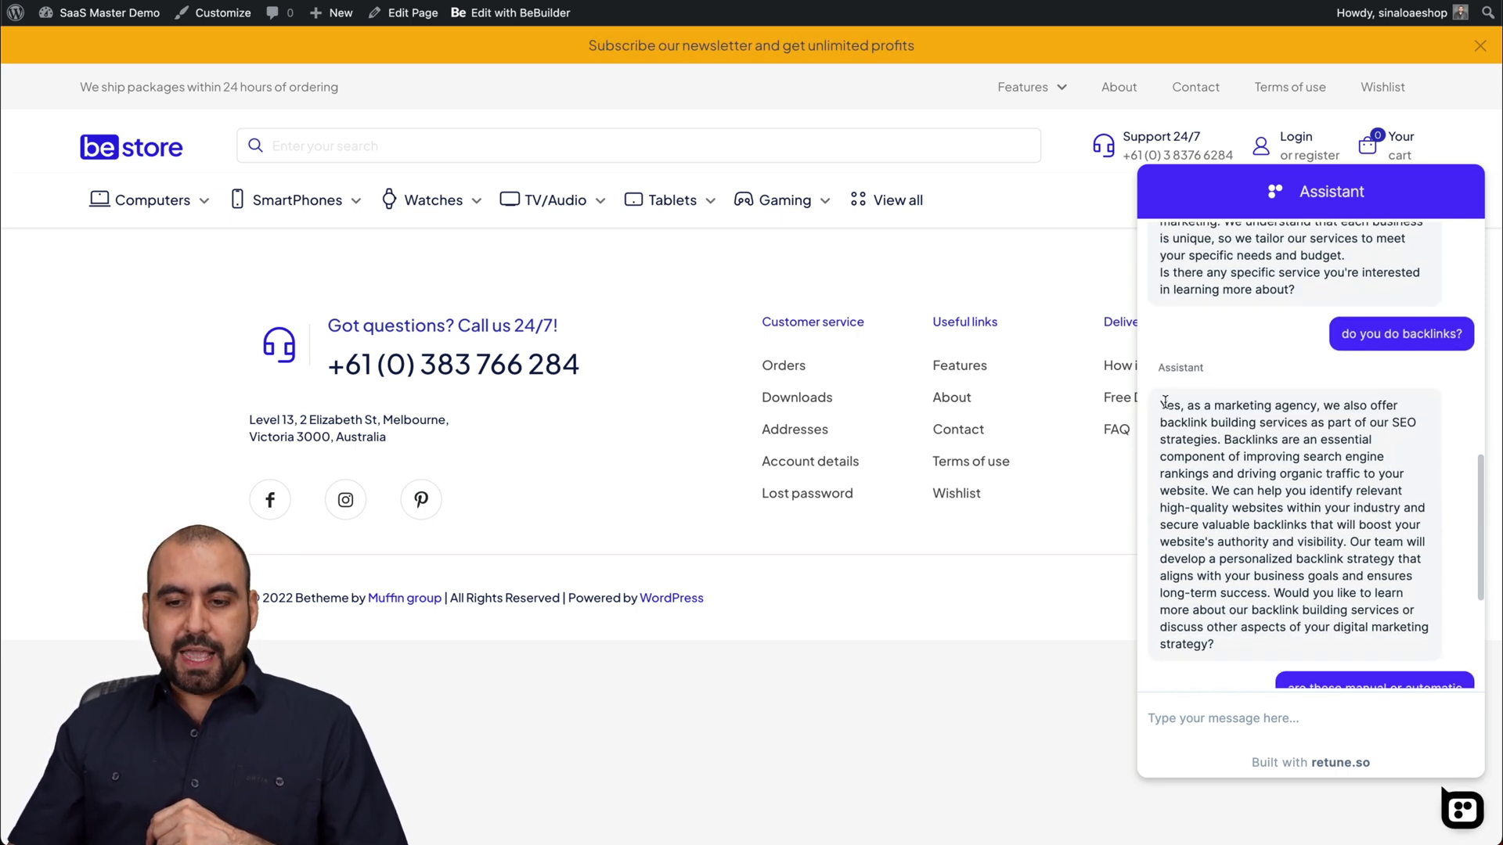
# - Read the chatbot's reply that backlink building services are primarily manual
pyautogui.moveTo(1165, 403); pyautogui.dragTo(1284, 507)
pyautogui.scroll(-3, 1279, 513)
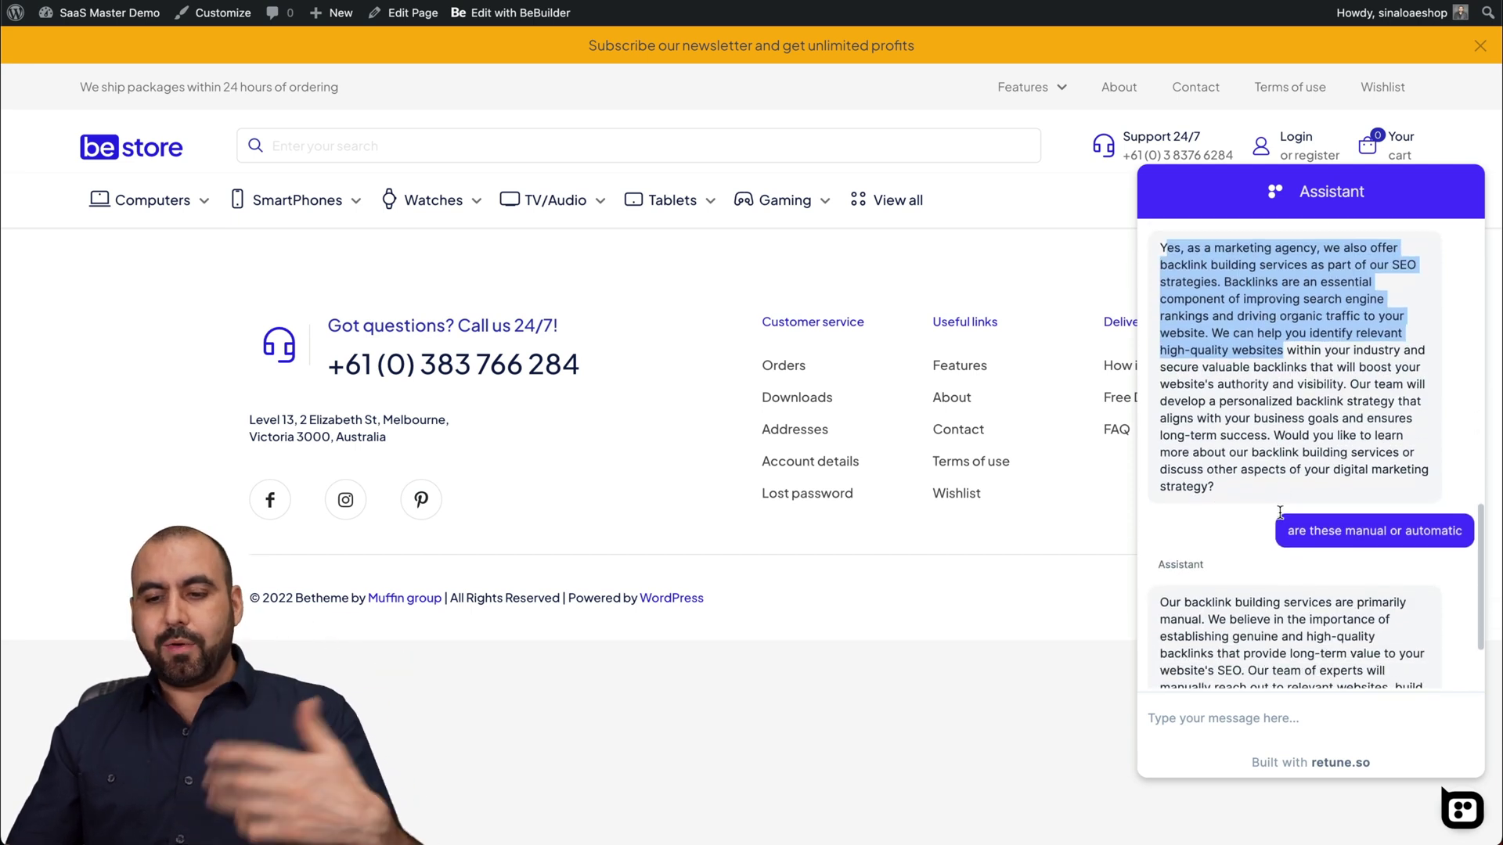
pyautogui.click(1280, 454)
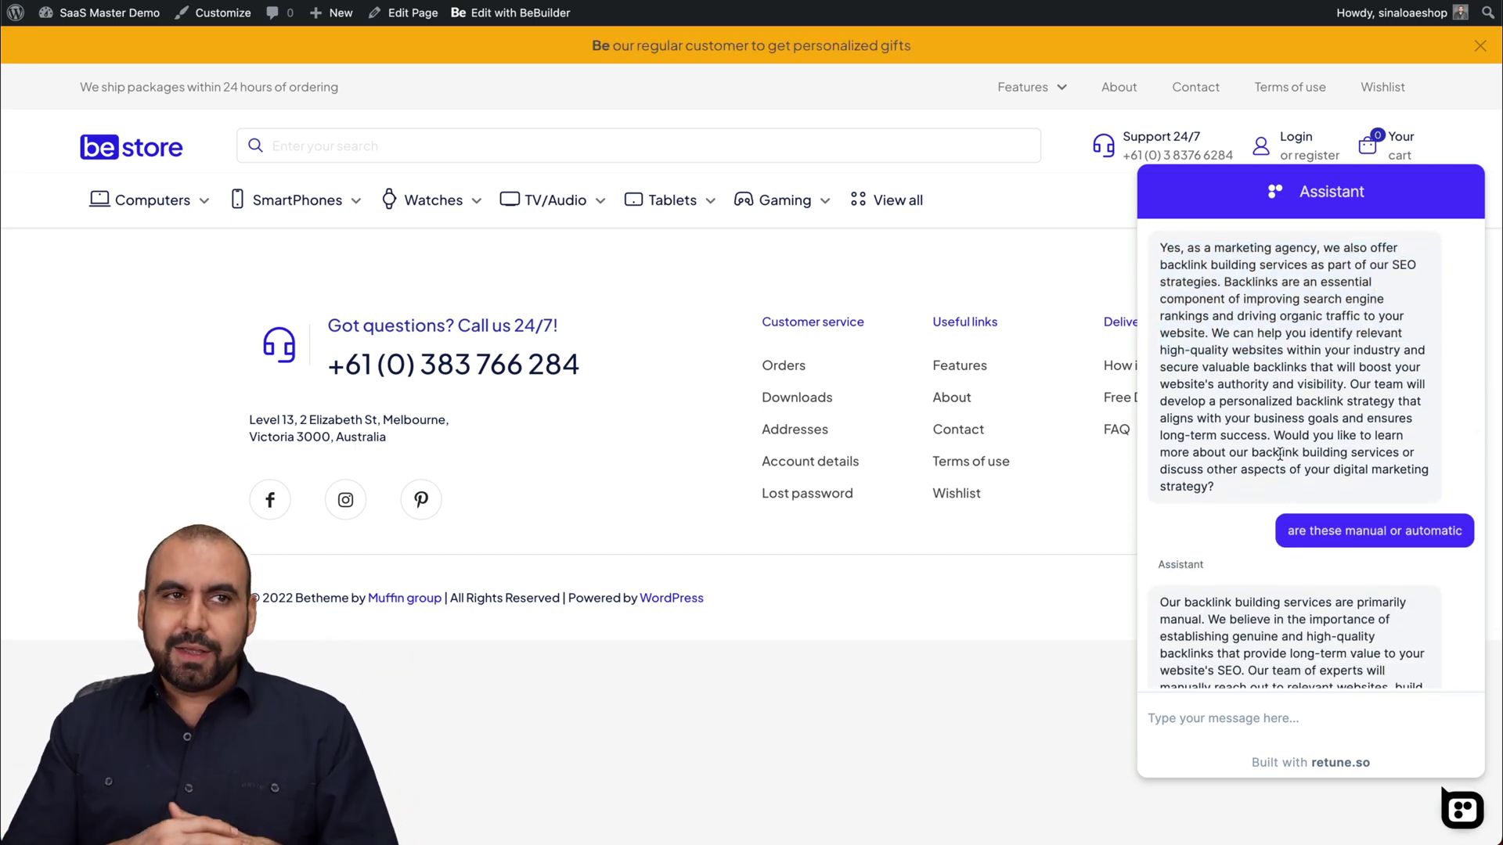
pyautogui.scroll(-1, 1282, 458)
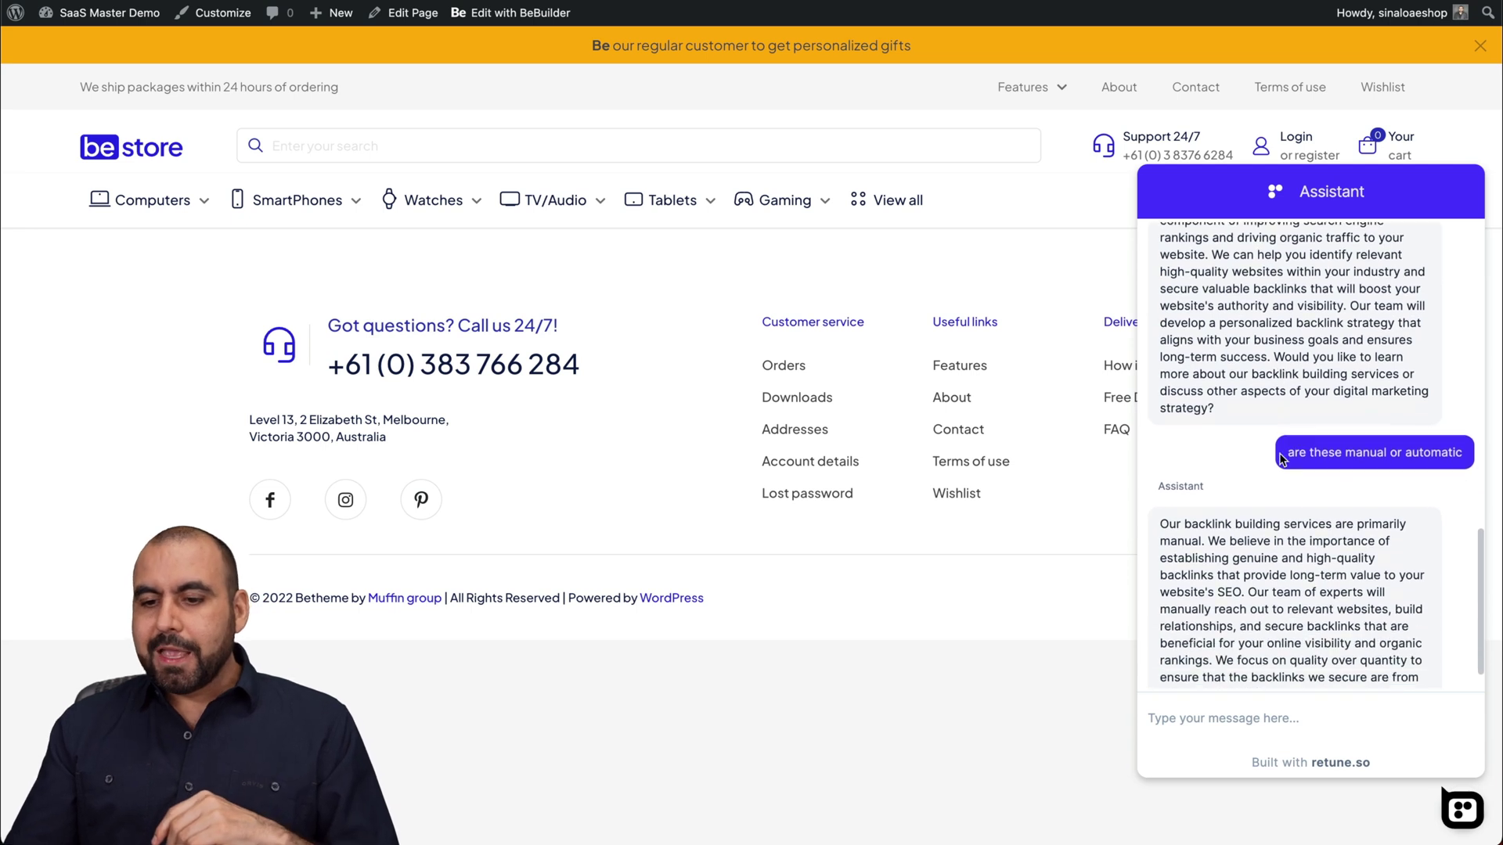
pyautogui.scroll(-1, 1282, 458)
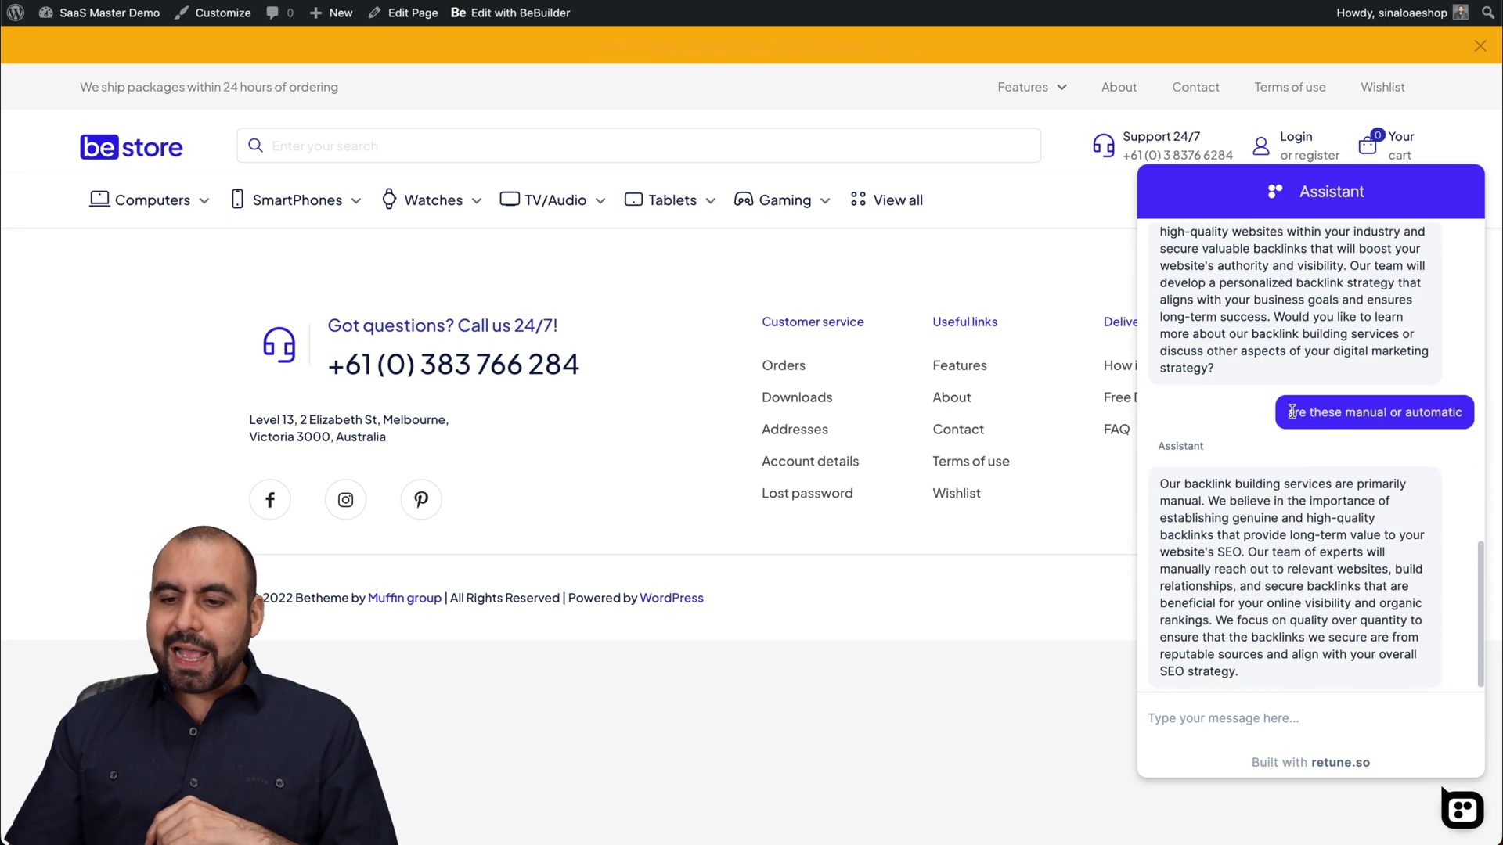
pyautogui.click(1413, 414)
pyautogui.scroll(-1, 1391, 483)
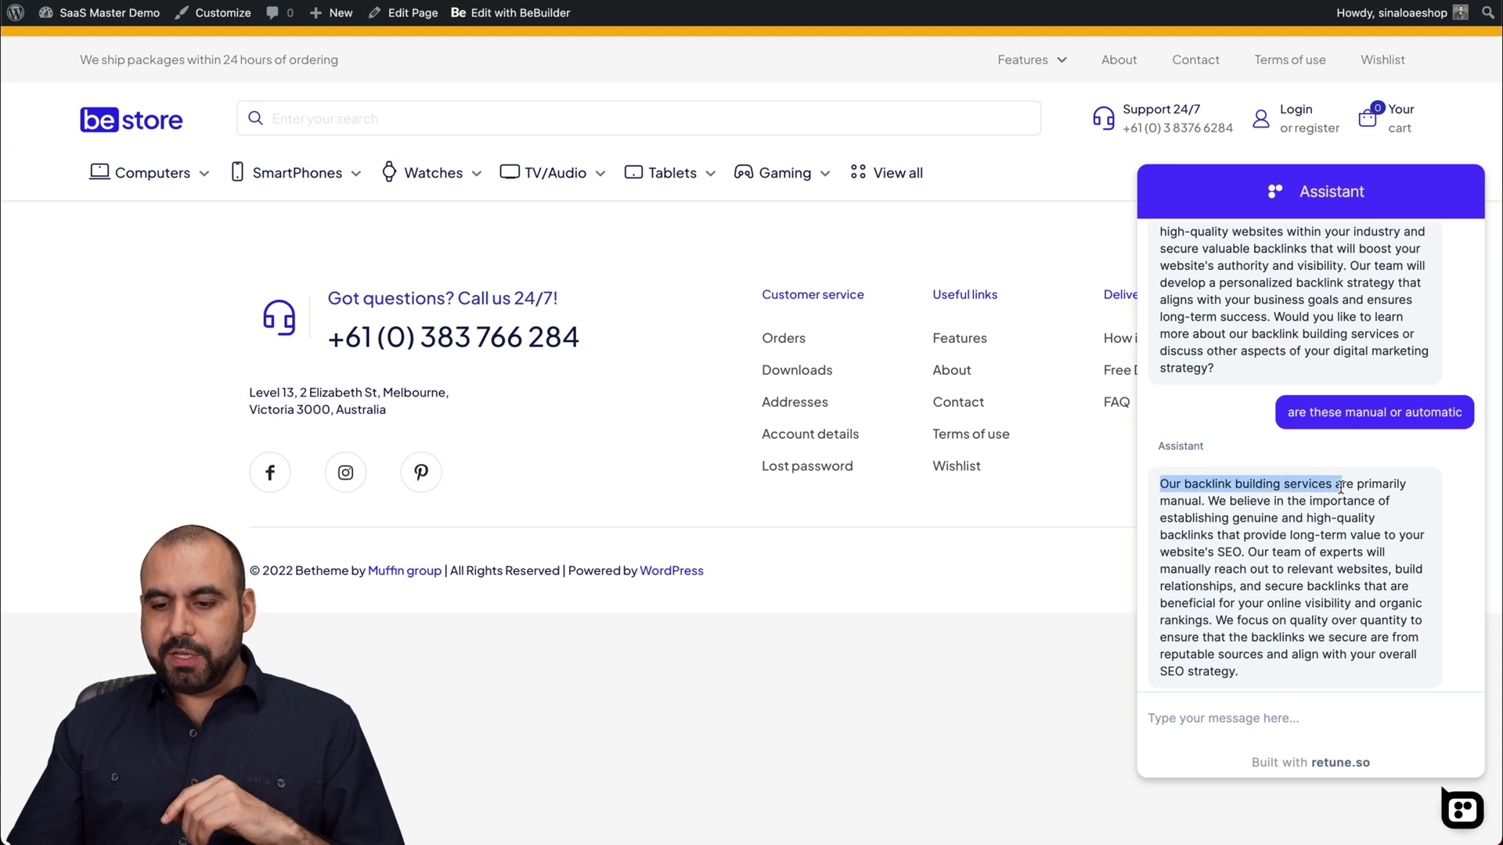
pyautogui.moveTo(1231, 497); pyautogui.dragTo(1204, 495)
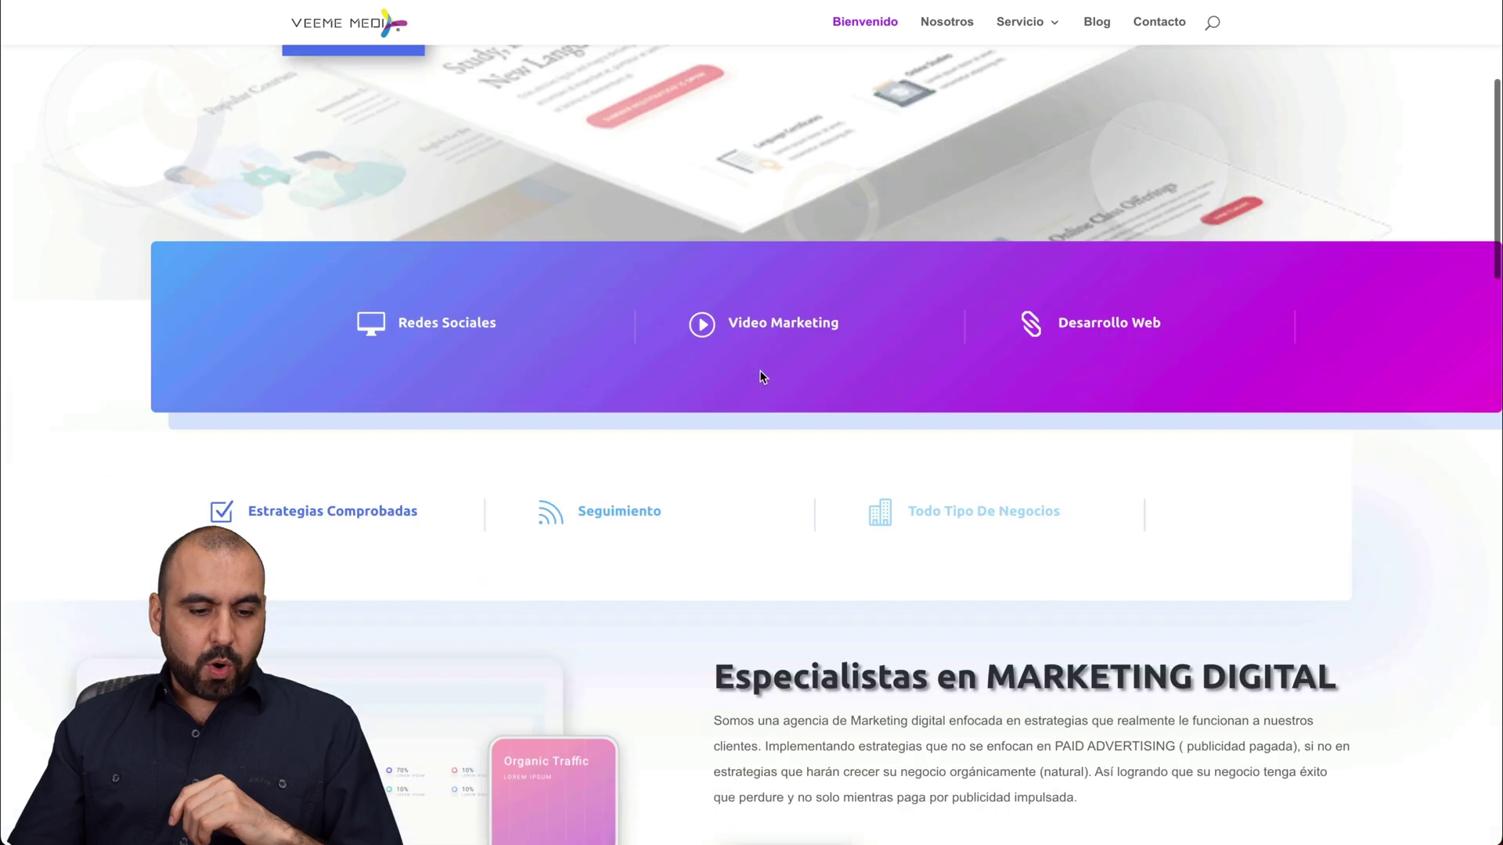
# - Search the Veeme Media homepage for 'manua' to confirm the Backlinks manuales service
pyautogui.scroll(-10, 760, 378)
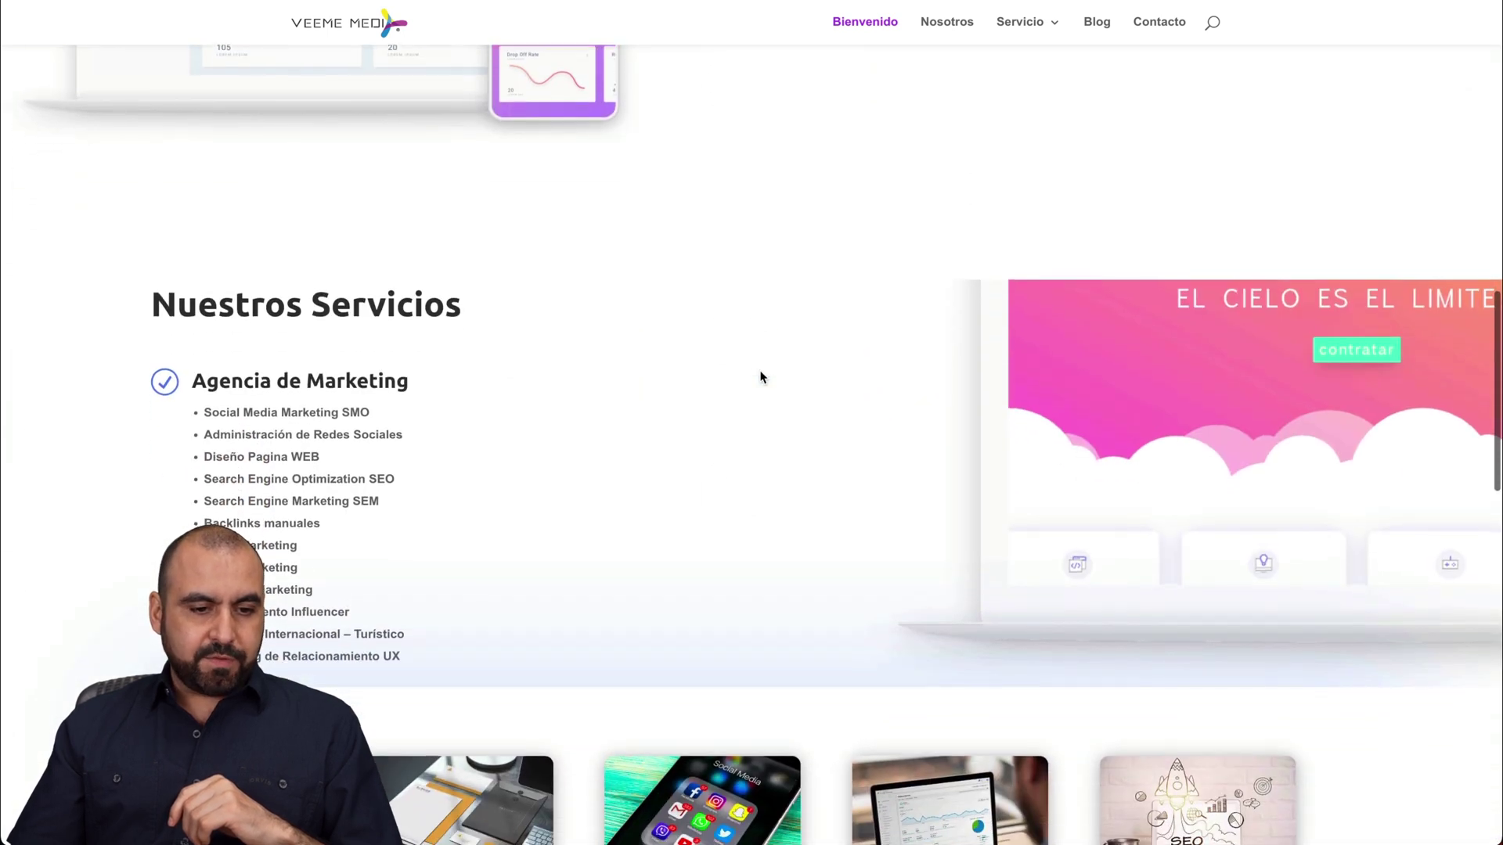
pyautogui.scroll(-4, 760, 377)
pyautogui.scroll(-5, 760, 378)
pyautogui.scroll(-5, 760, 378)
pyautogui.scroll(-1, 760, 377)
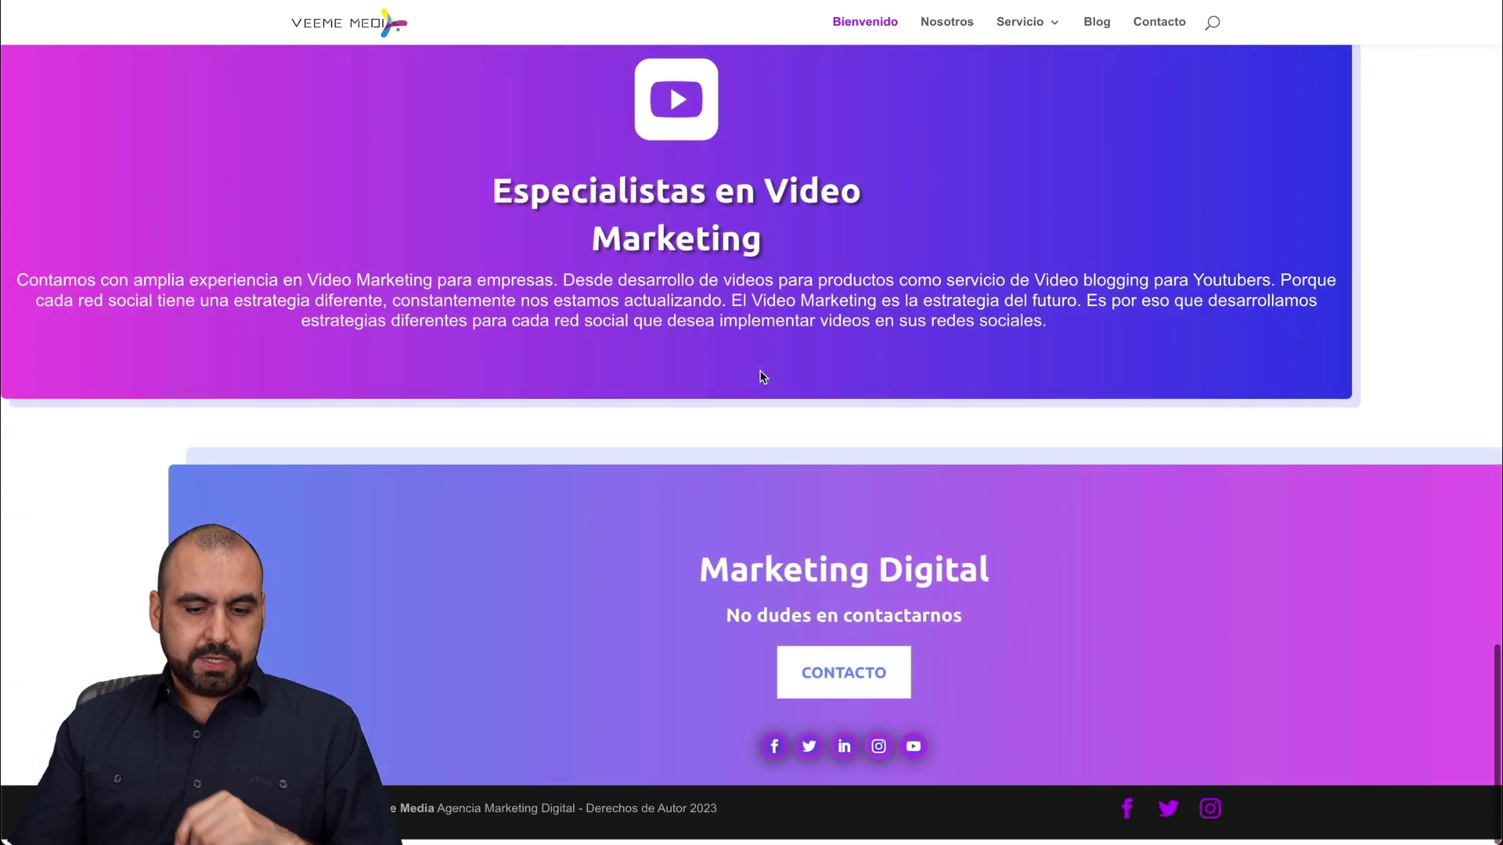
pyautogui.scroll(10, 760, 377)
pyautogui.hotkey('ctrl', 'f')
pyautogui.write('manua')
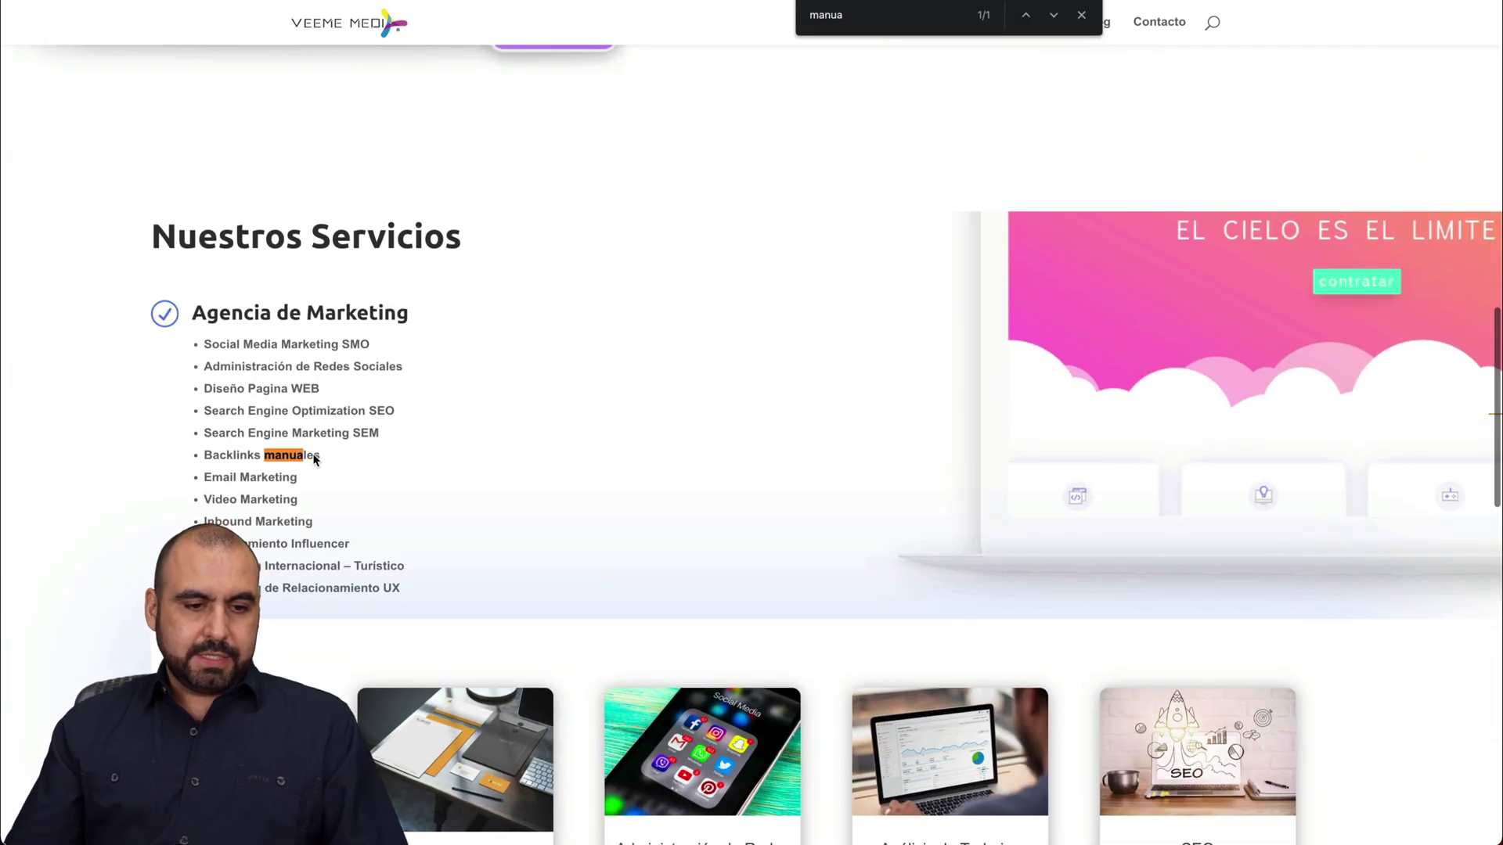
pyautogui.moveTo(206, 455); pyautogui.dragTo(405, 463)
pyautogui.click(405, 465)
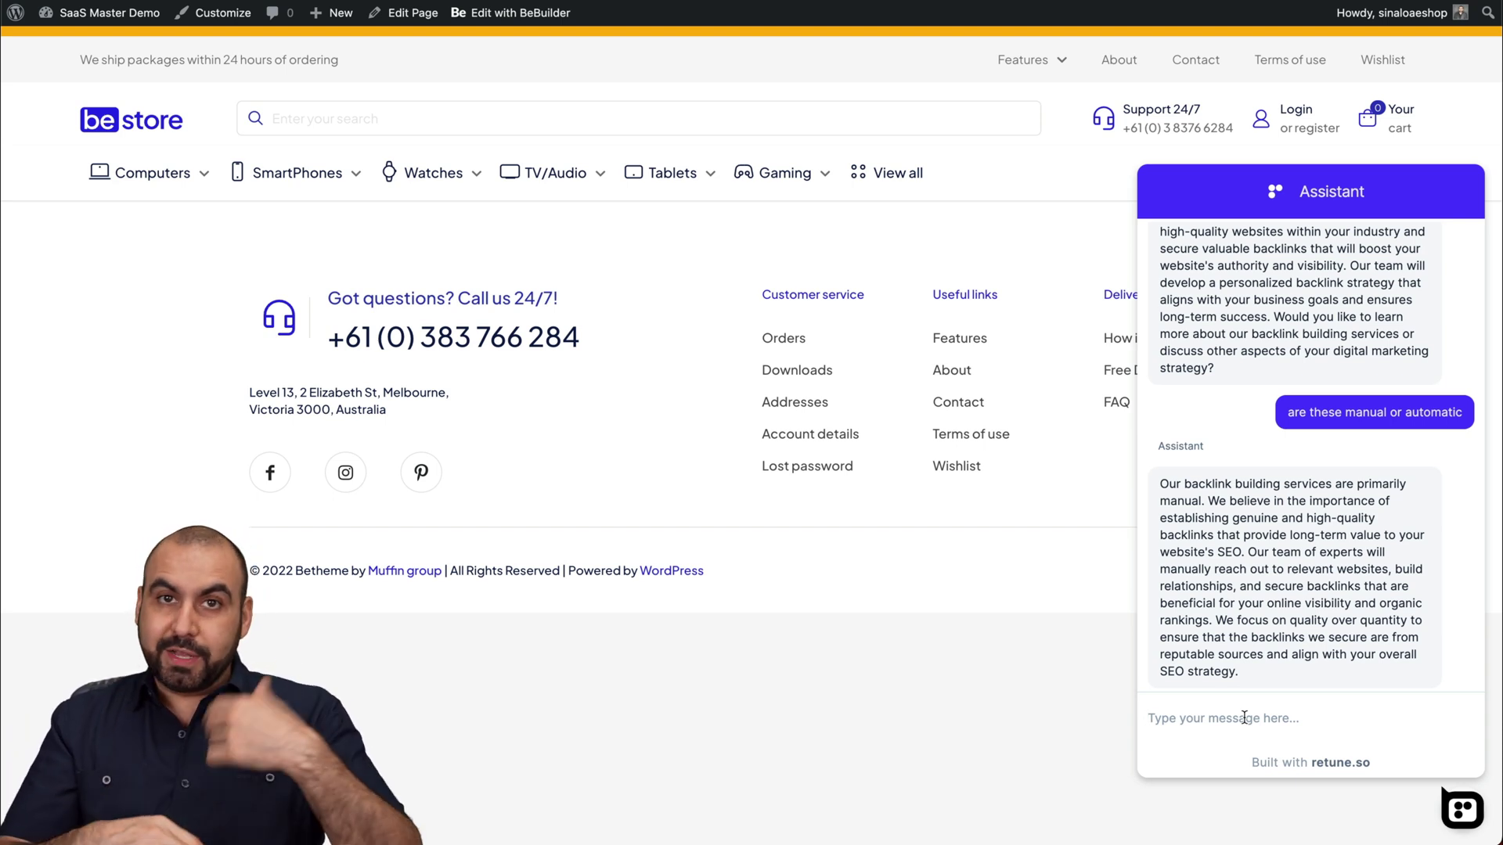
# - Close and reopen the store's chat widget and scroll back through the conversation
pyautogui.click(1244, 718)
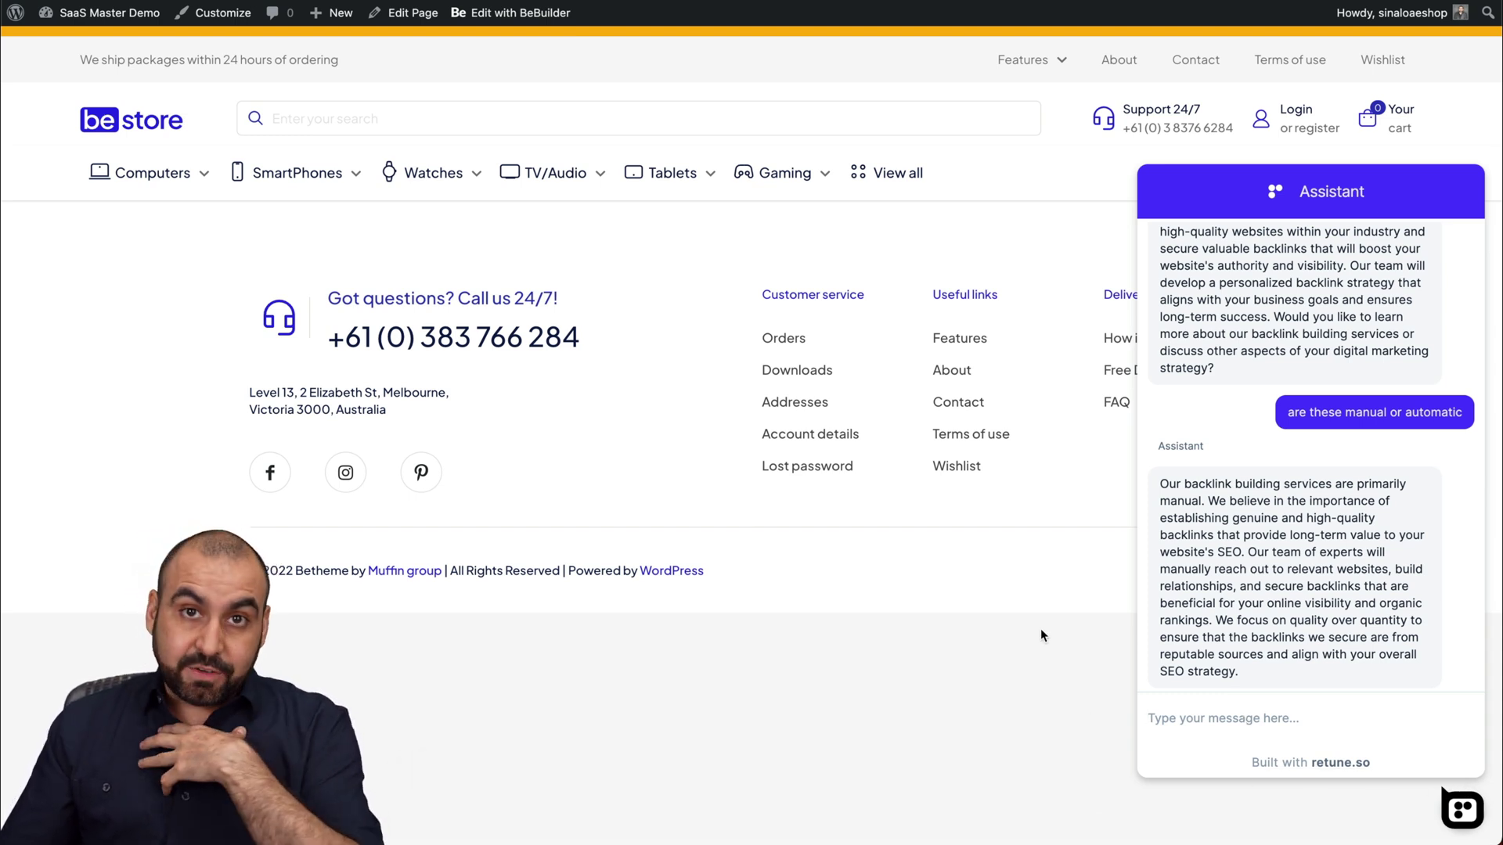
pyautogui.click(1289, 718)
pyautogui.click(1462, 810)
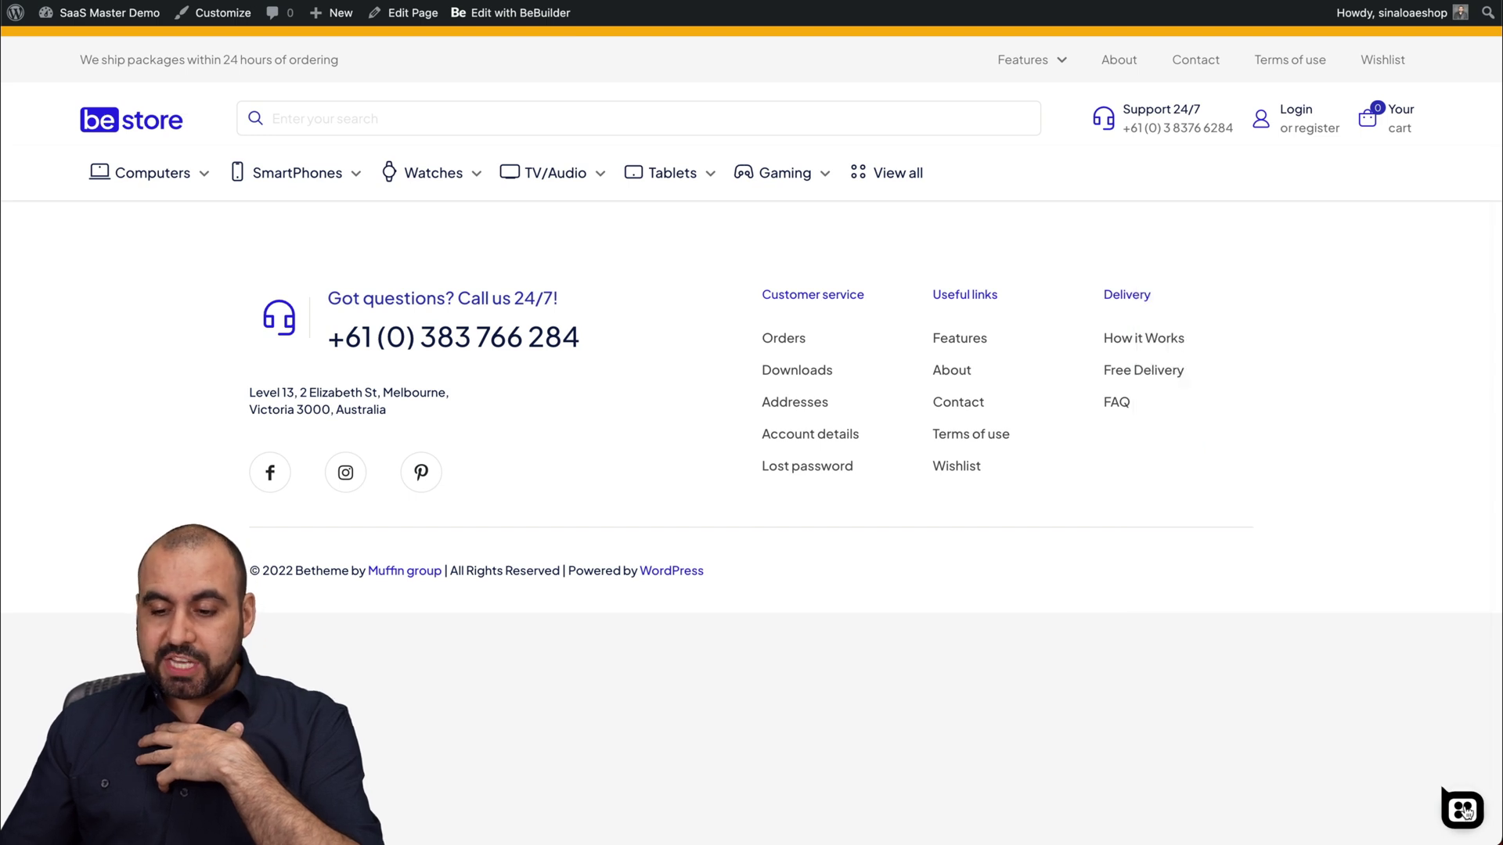
pyautogui.click(1457, 810)
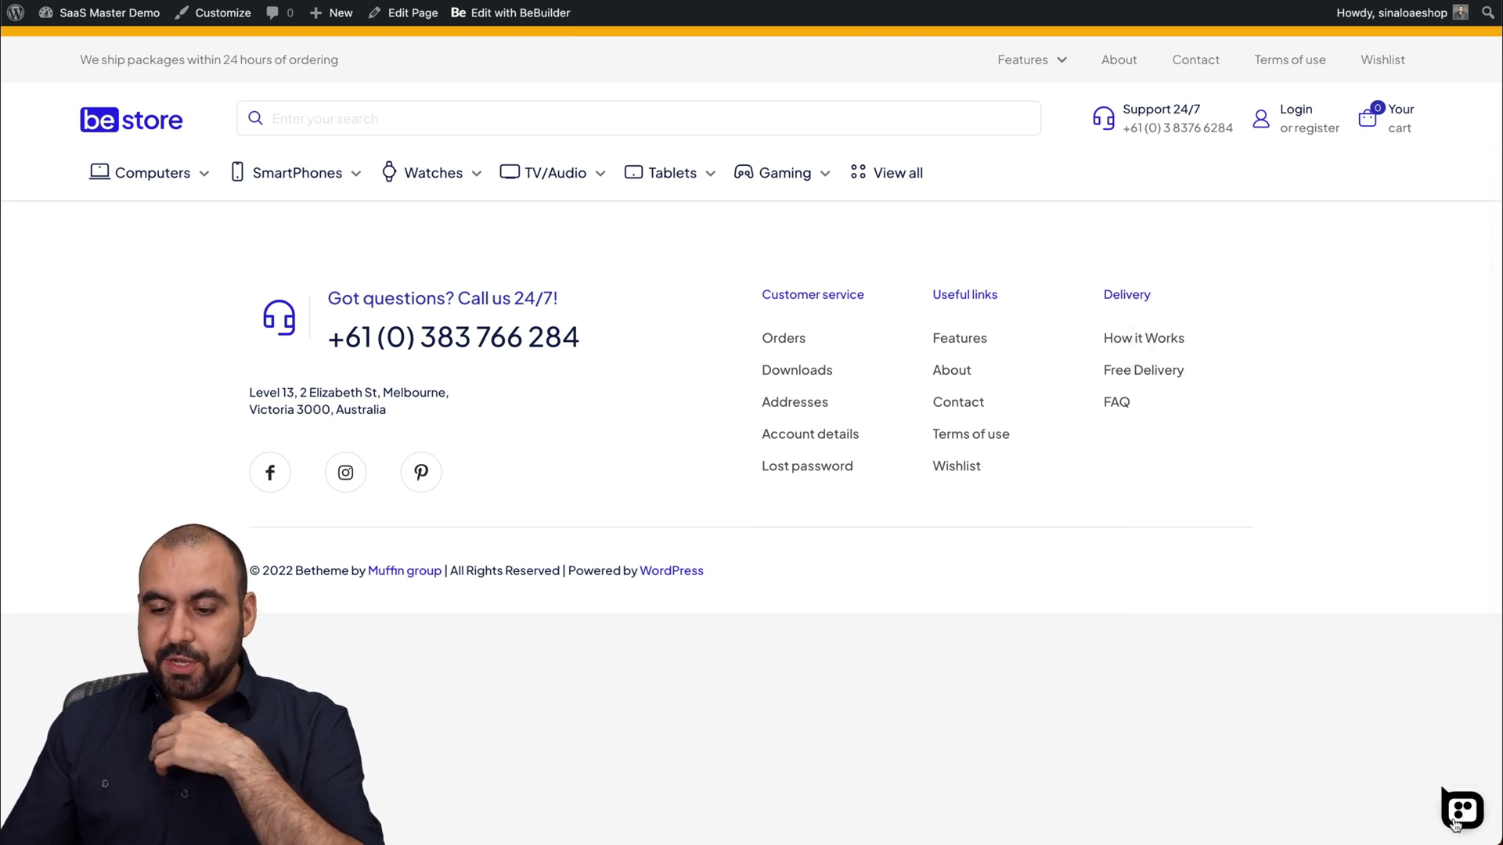
pyautogui.click(1459, 812)
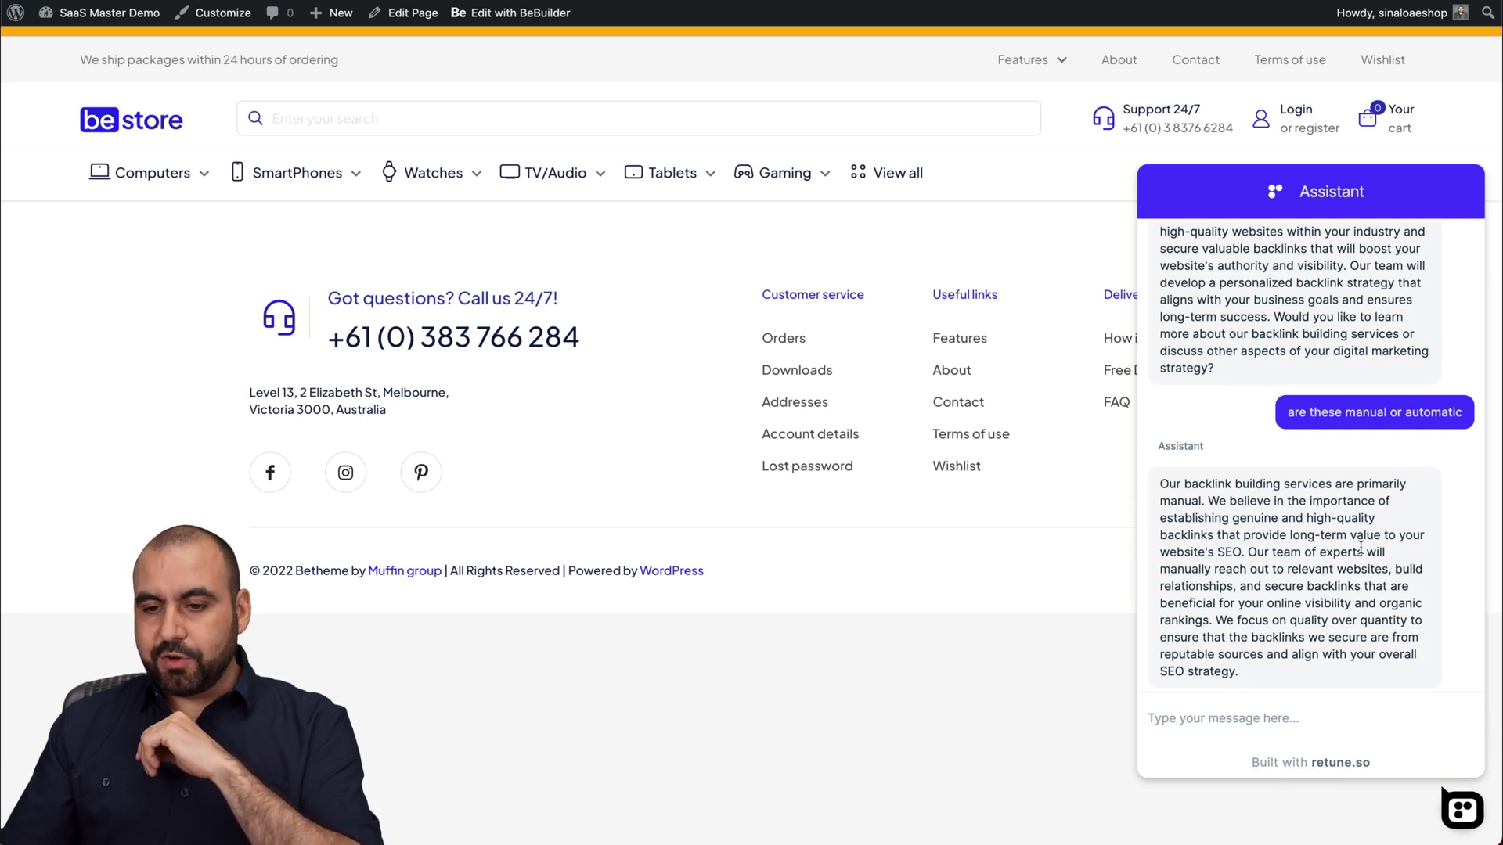
pyautogui.scroll(5, 1361, 547)
pyautogui.scroll(5, 1347, 530)
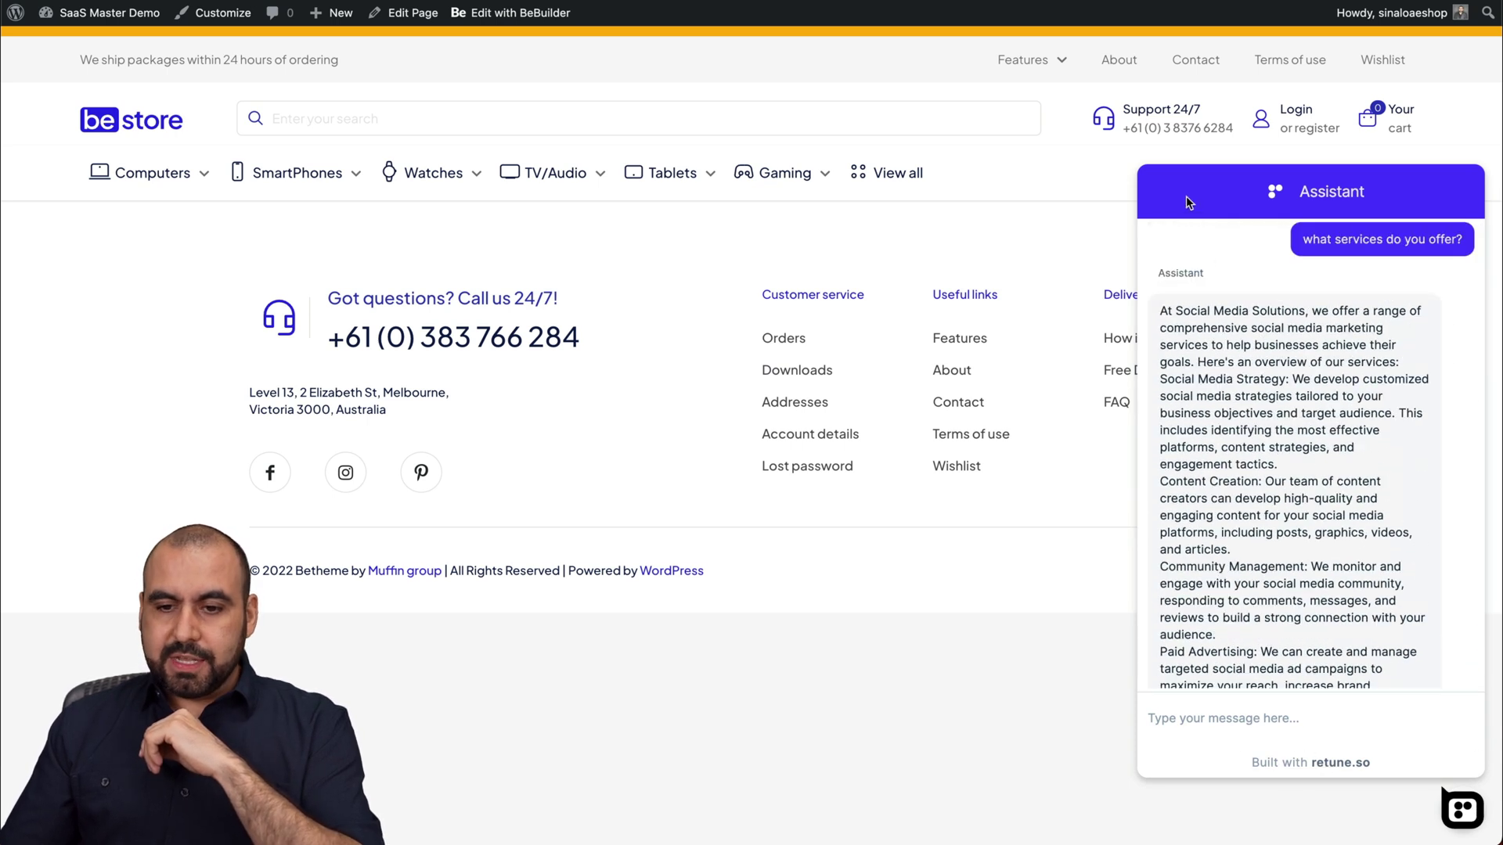
pyautogui.scroll(-10, 1221, 314)
pyautogui.scroll(-3, 1268, 453)
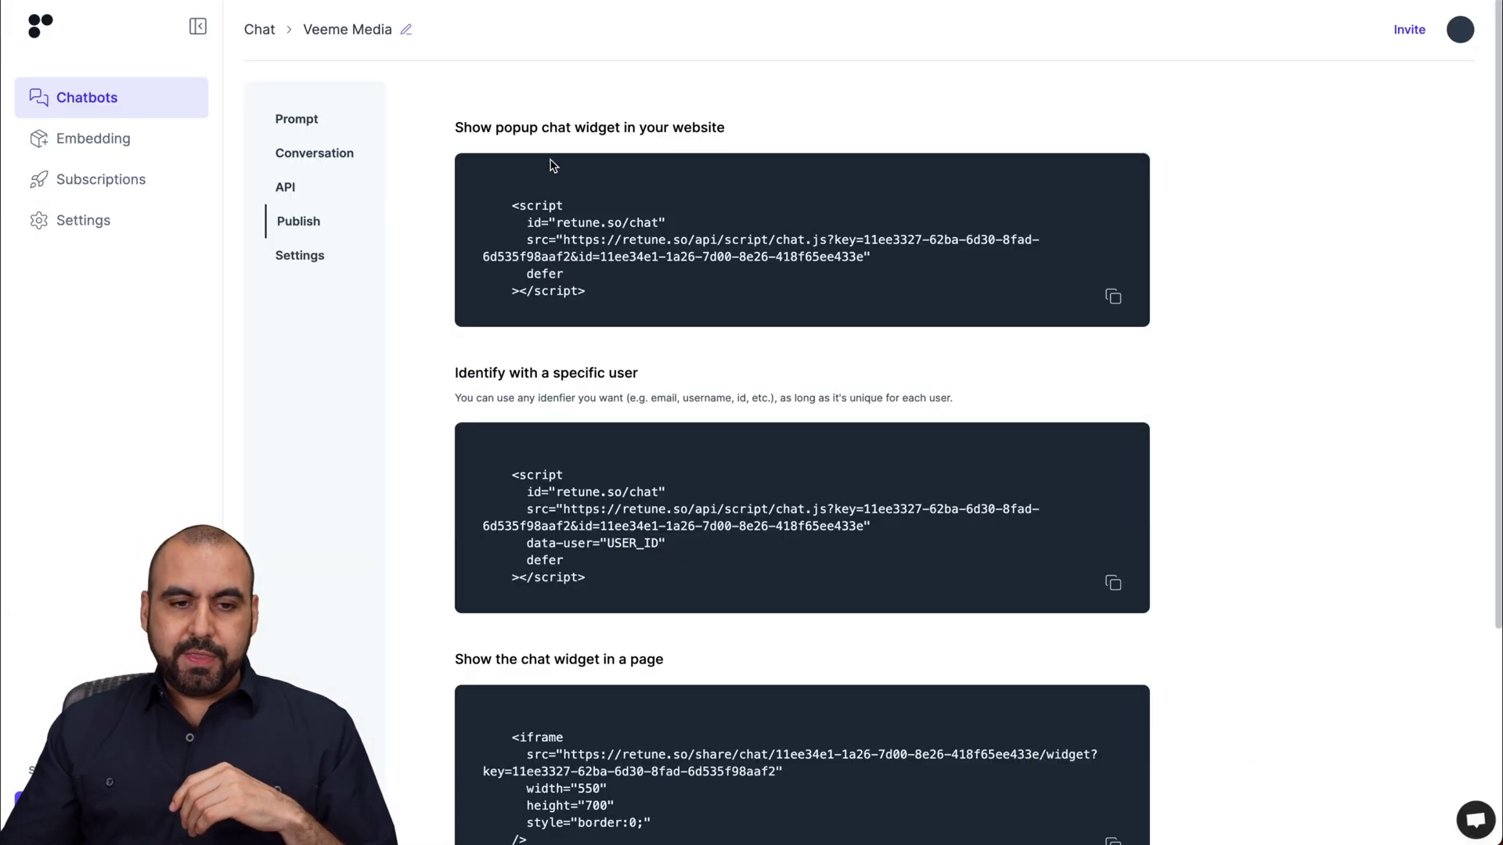
pyautogui.moveTo(465, 134); pyautogui.dragTo(765, 126)
pyautogui.click(765, 125)
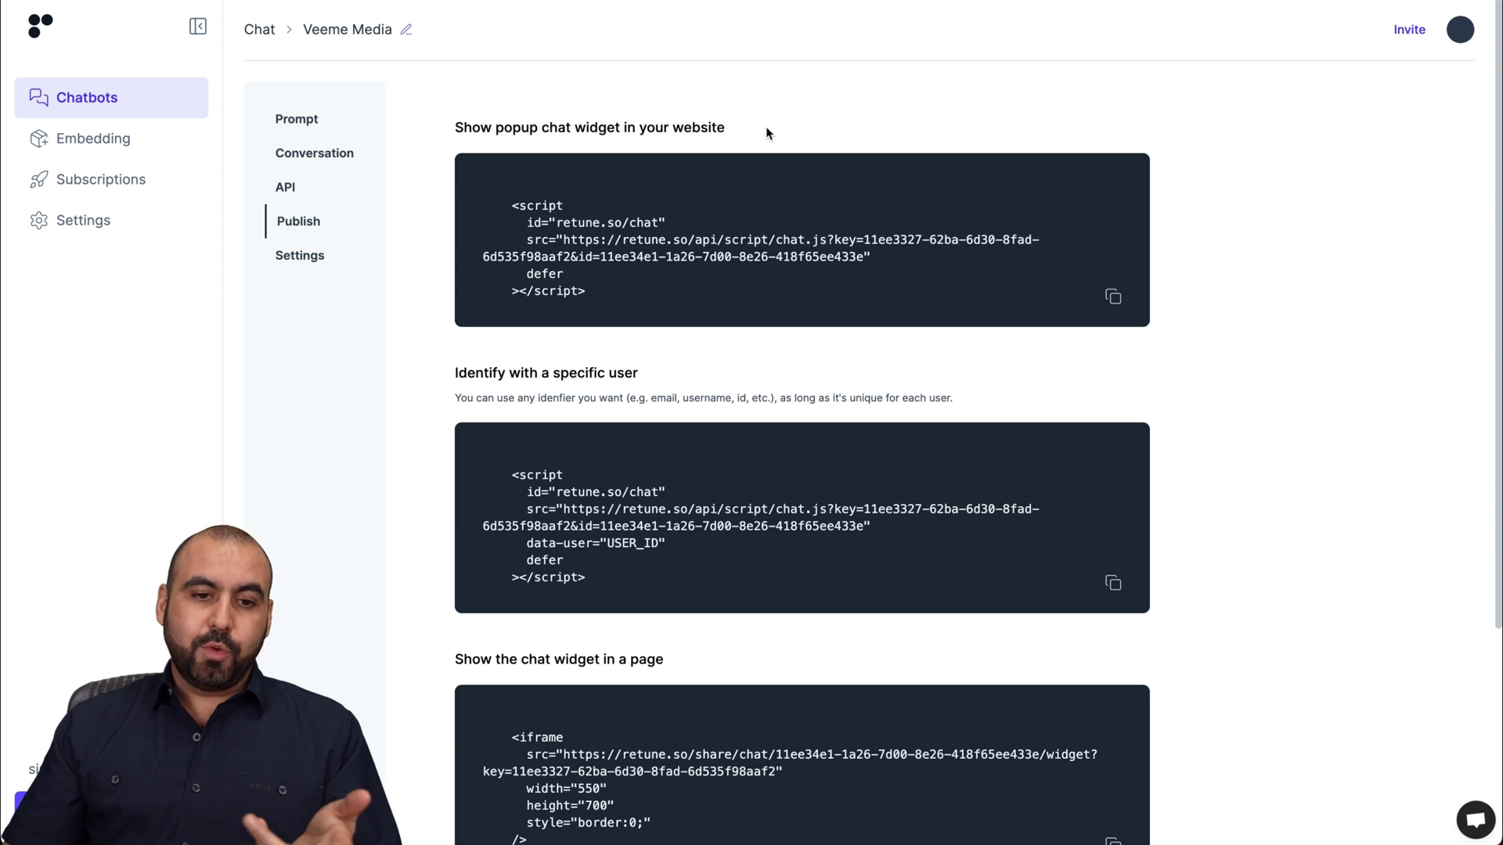
pyautogui.moveTo(505, 205); pyautogui.dragTo(587, 277)
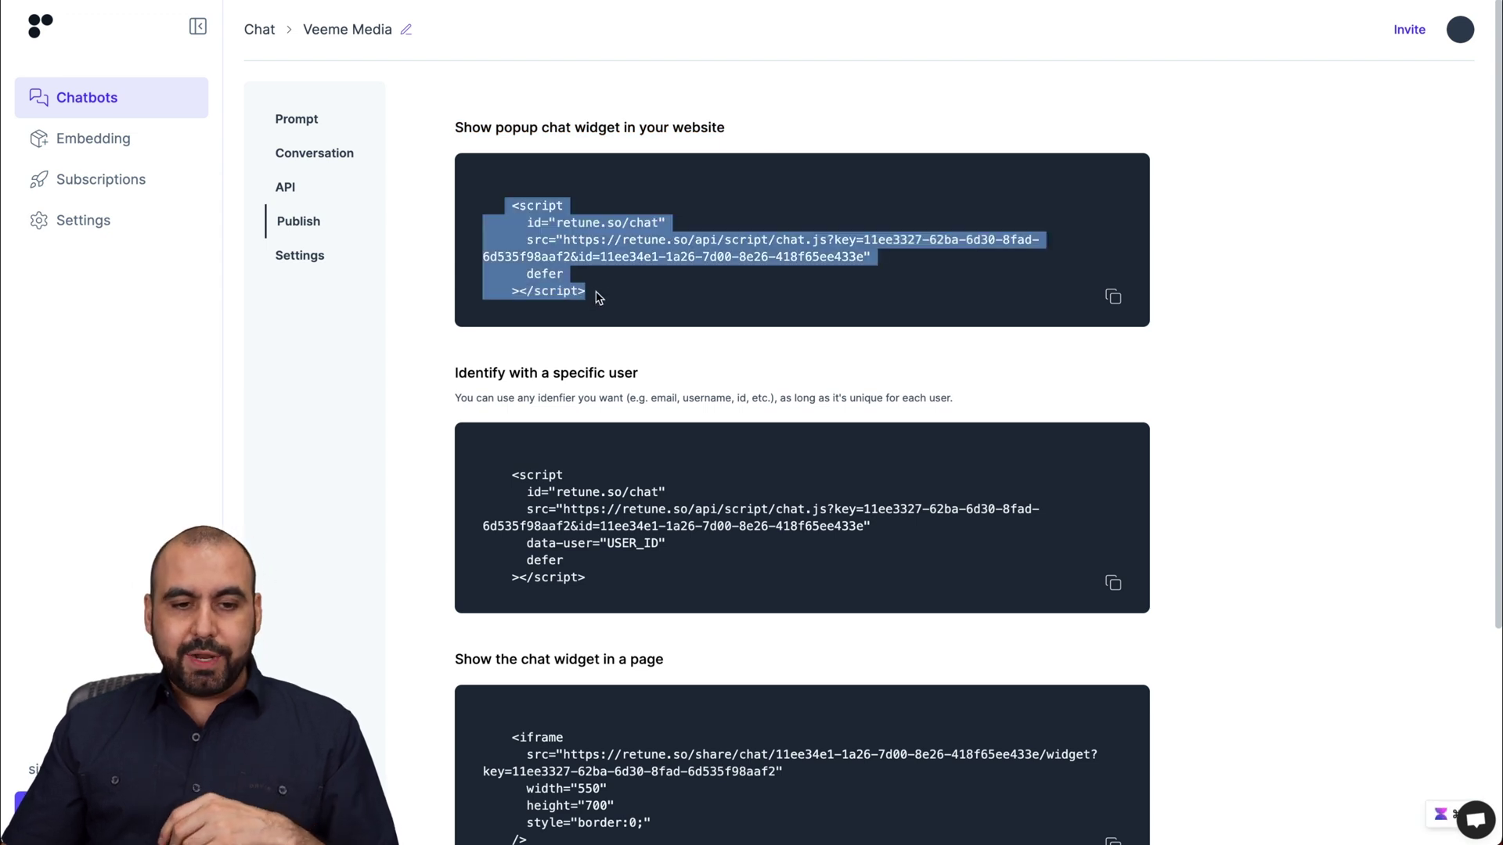
pyautogui.click(597, 297)
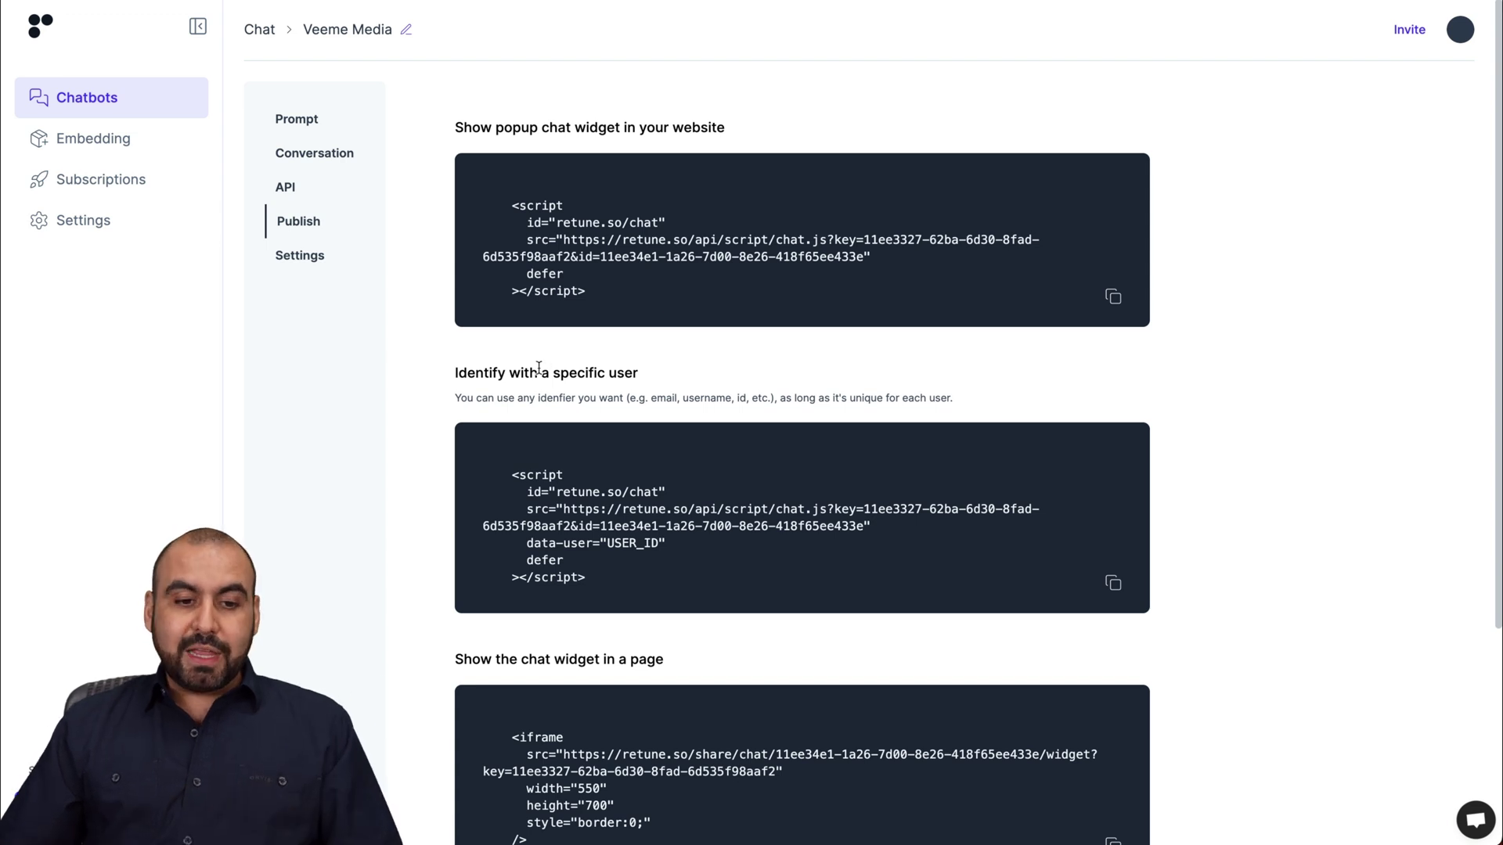
pyautogui.scroll(-2, 538, 368)
pyautogui.scroll(-1, 552, 402)
pyautogui.scroll(-1, 524, 535)
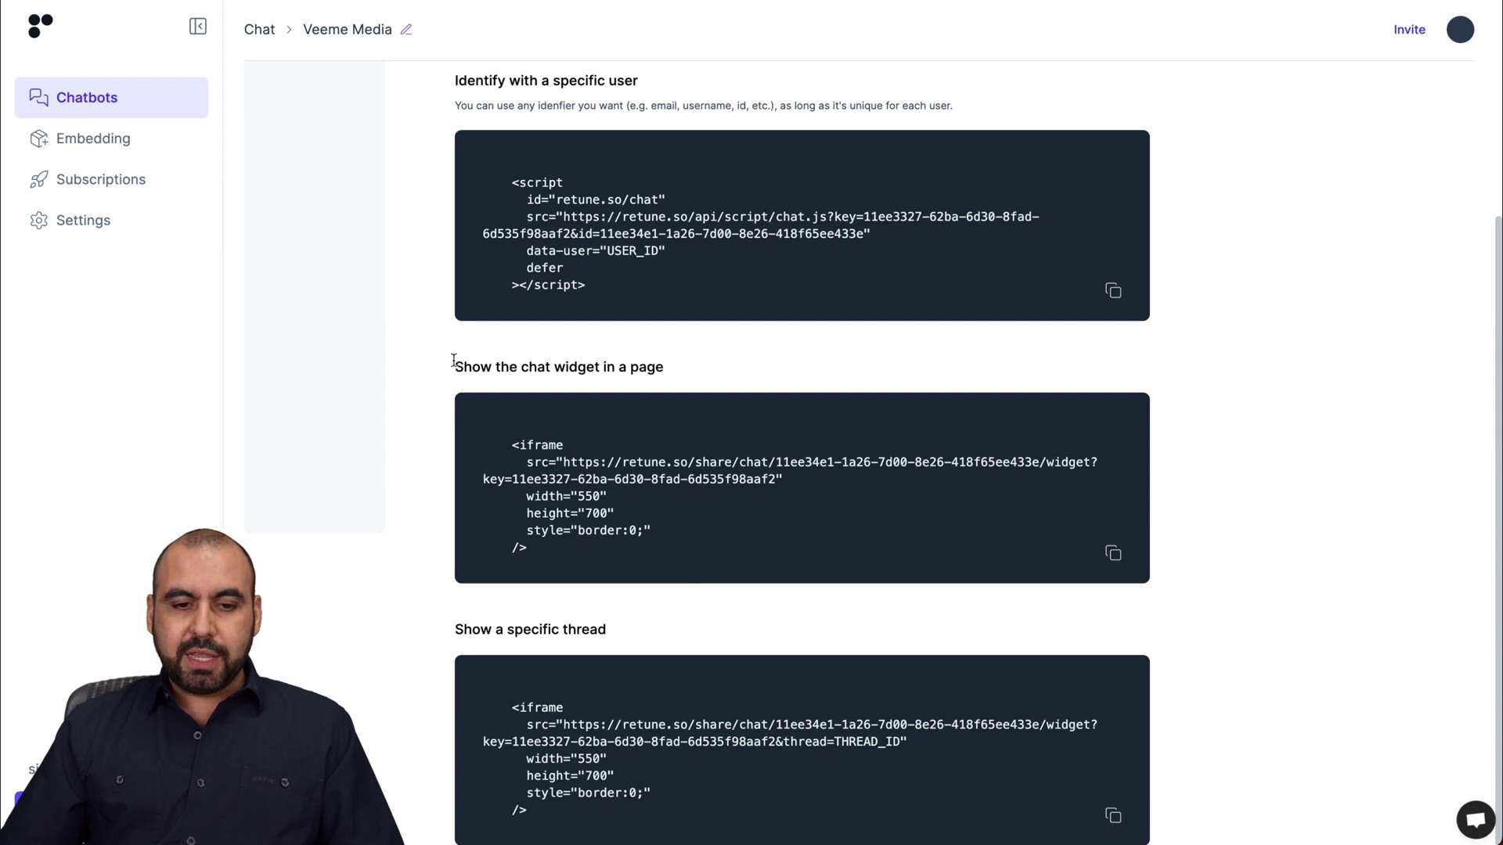
pyautogui.moveTo(453, 361); pyautogui.dragTo(741, 362)
pyautogui.click(741, 362)
pyautogui.scroll(4, 611, 279)
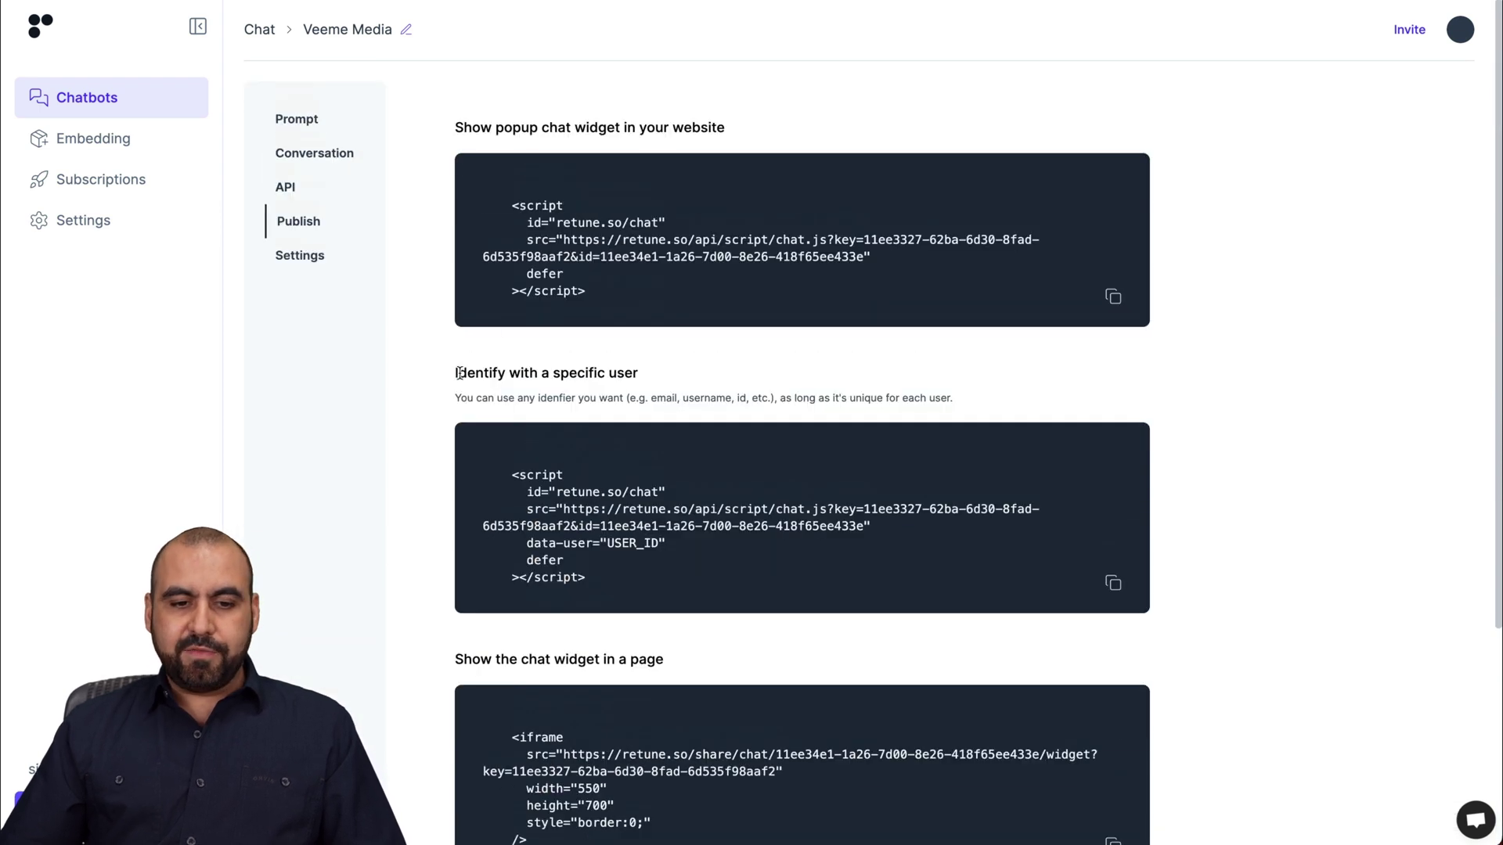
pyautogui.moveTo(458, 372); pyautogui.dragTo(640, 374)
pyautogui.click(670, 378)
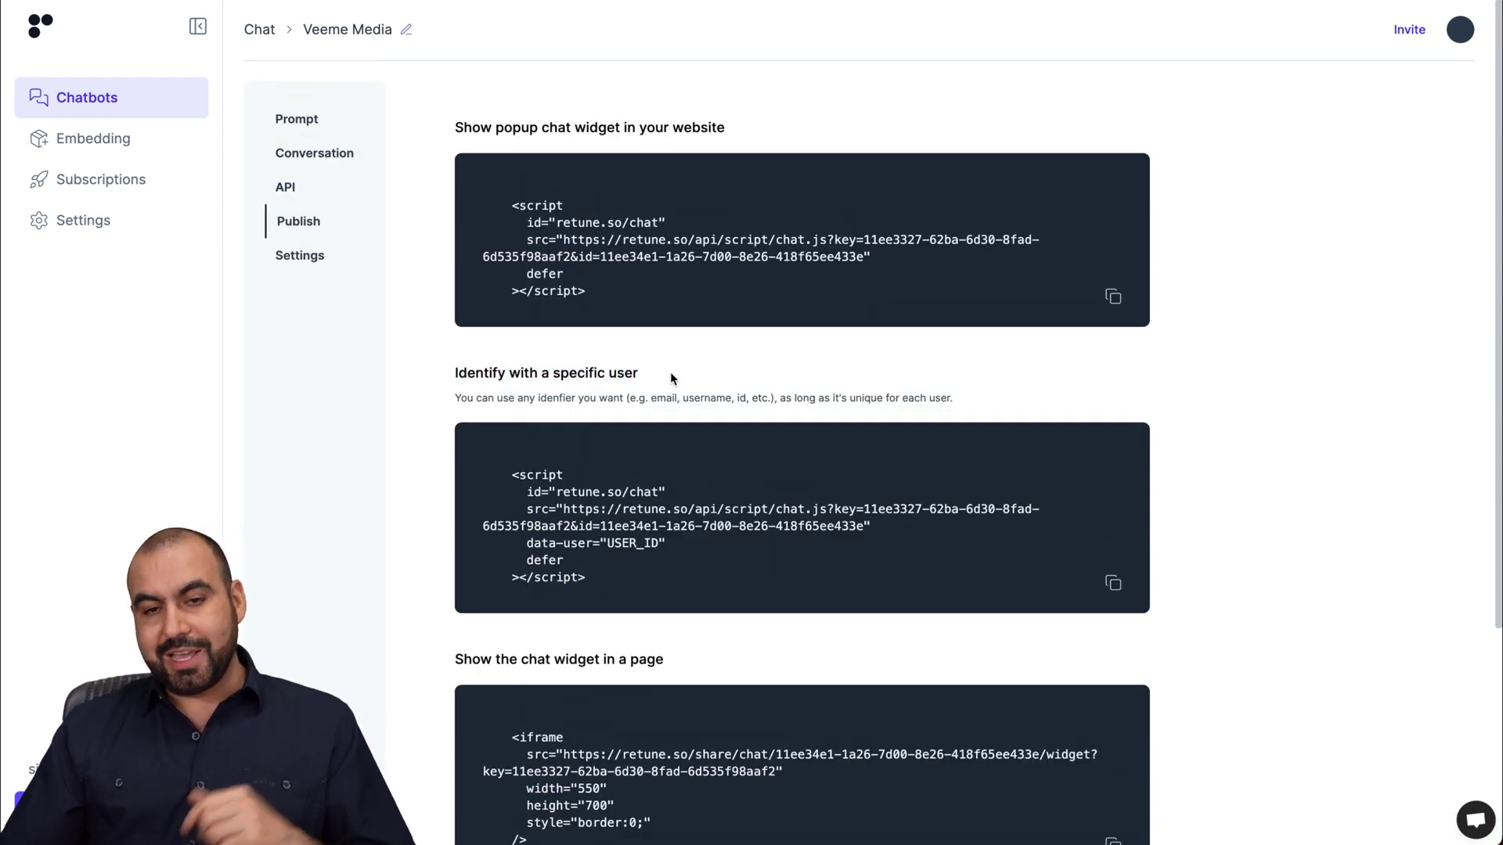
pyautogui.click(285, 187)
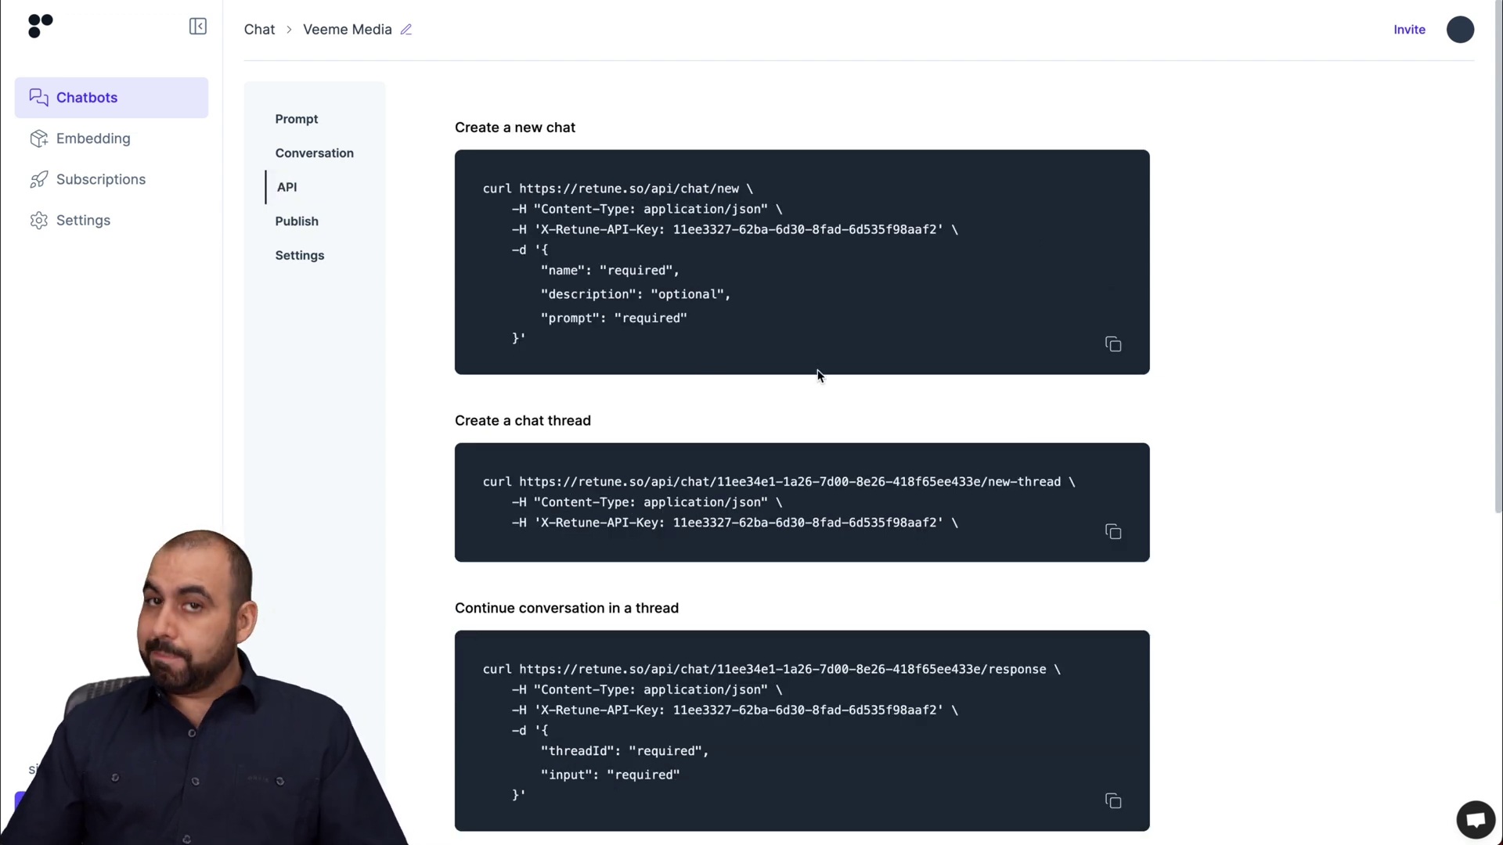
# - Scroll through the curl examples for creating a chat, a thread and continuing a conversation
pyautogui.scroll(-2, 817, 375)
pyautogui.scroll(-5, 817, 375)
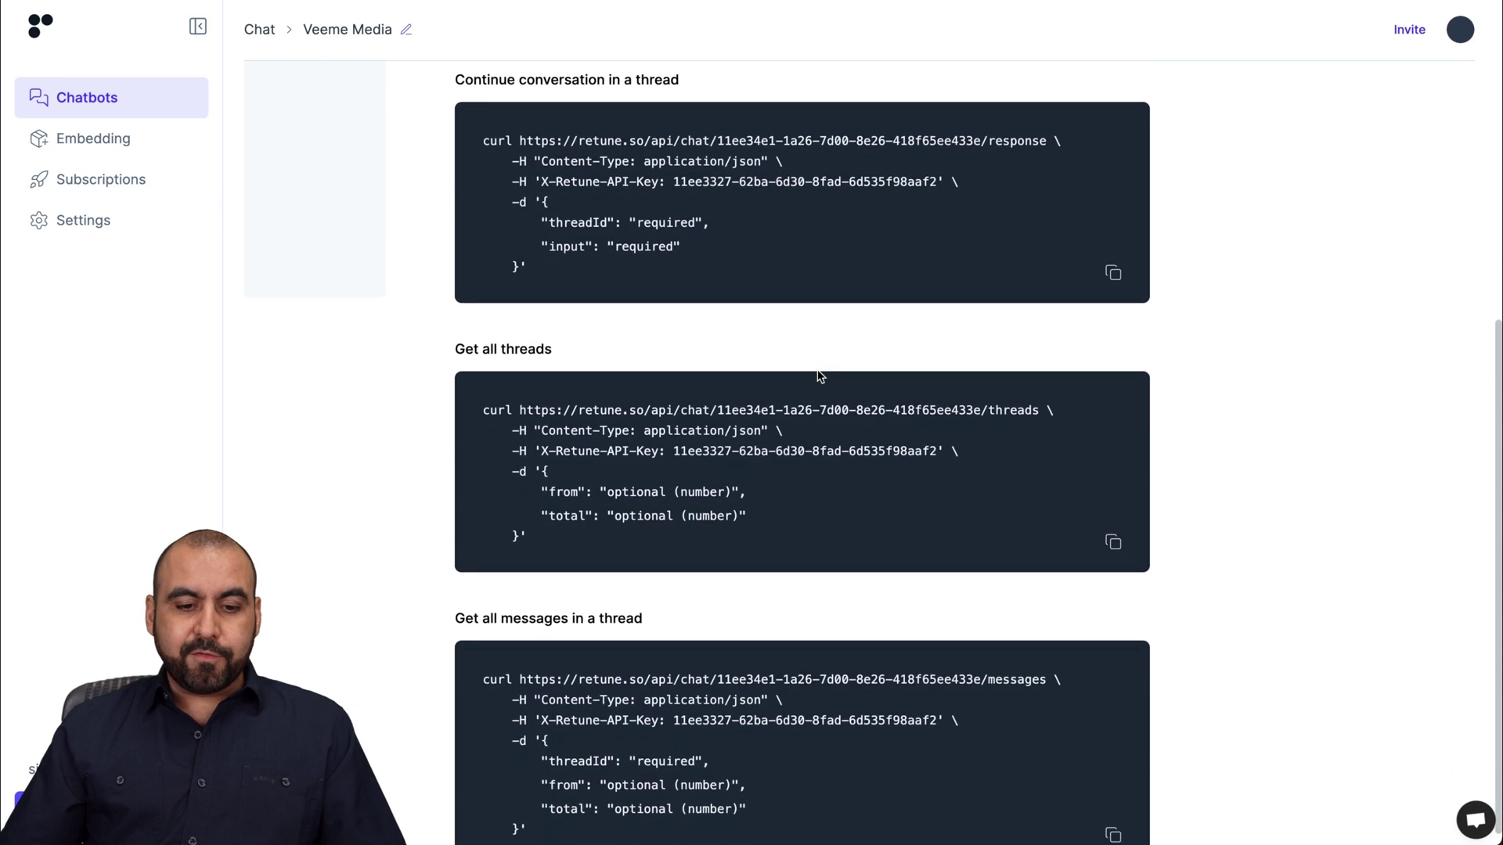
pyautogui.scroll(7, 817, 375)
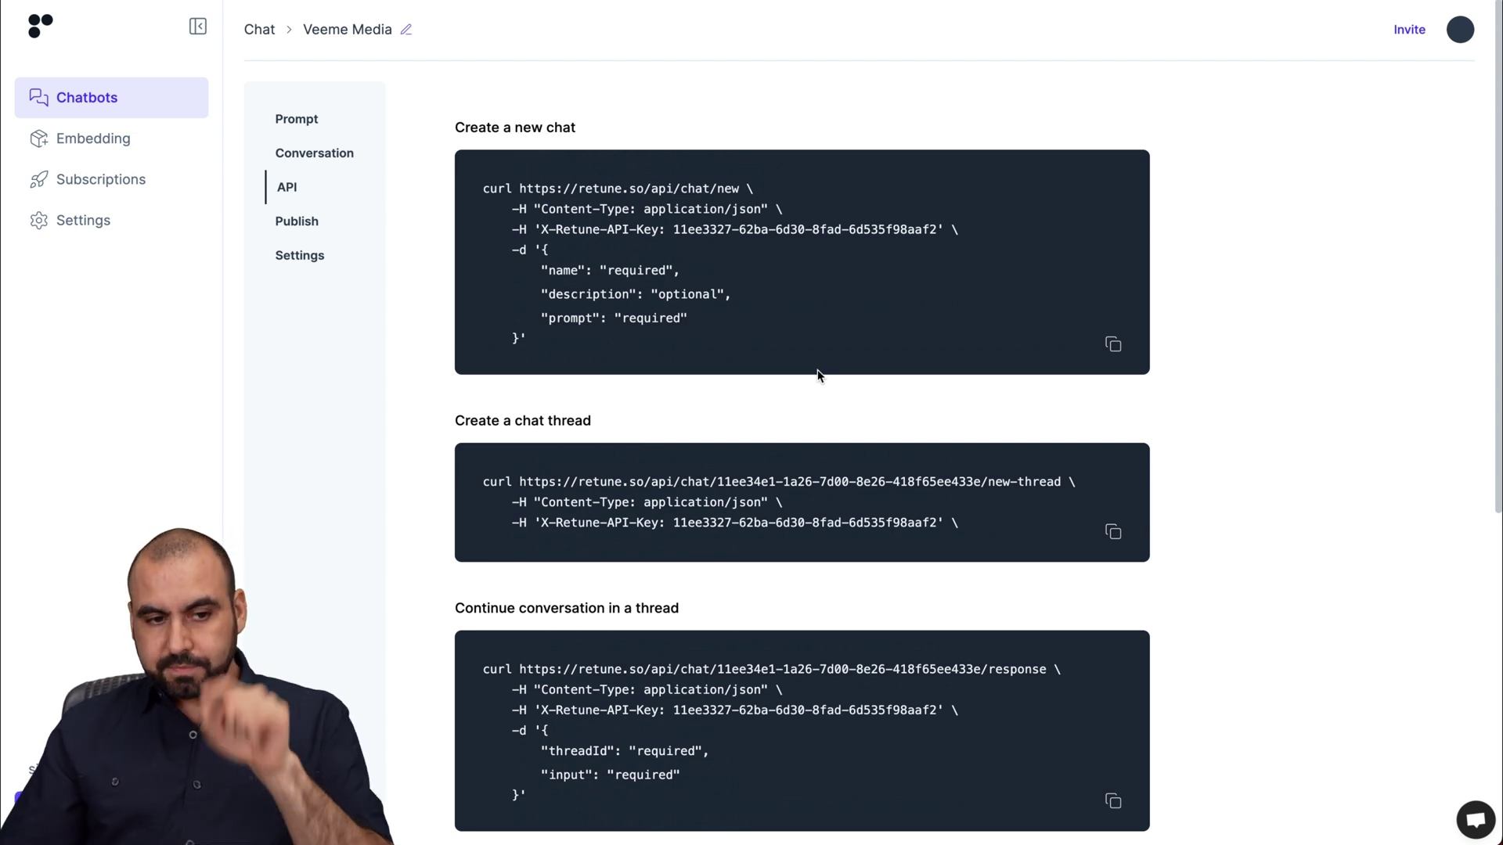
pyautogui.click(309, 258)
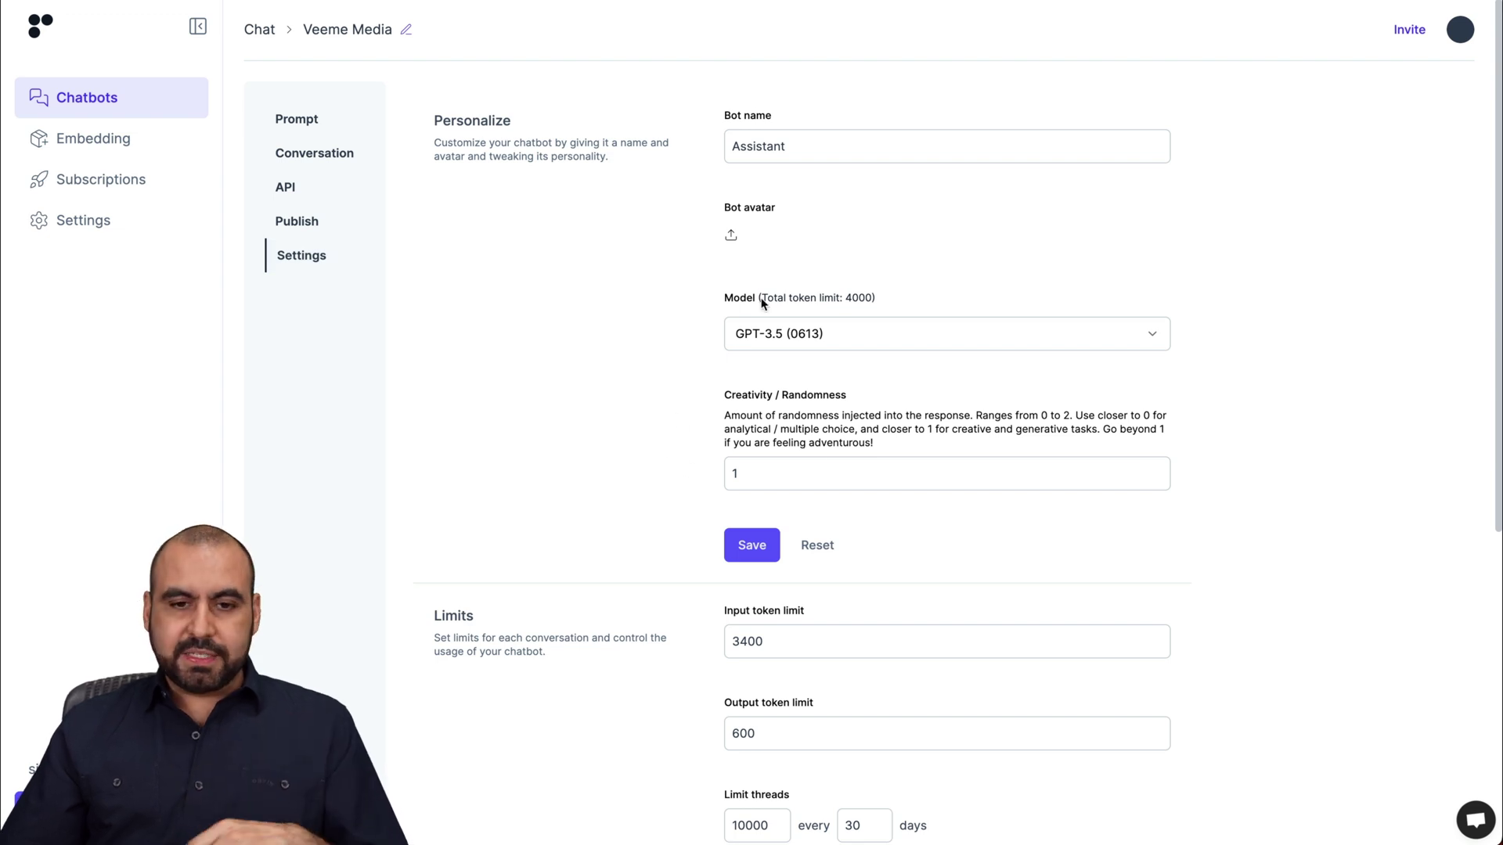
# - Review bot name Assistant, the unchanged GPT-3.5 (0613) model, creativity and 3400/600 token limits
pyautogui.moveTo(814, 149); pyautogui.dragTo(555, 150)
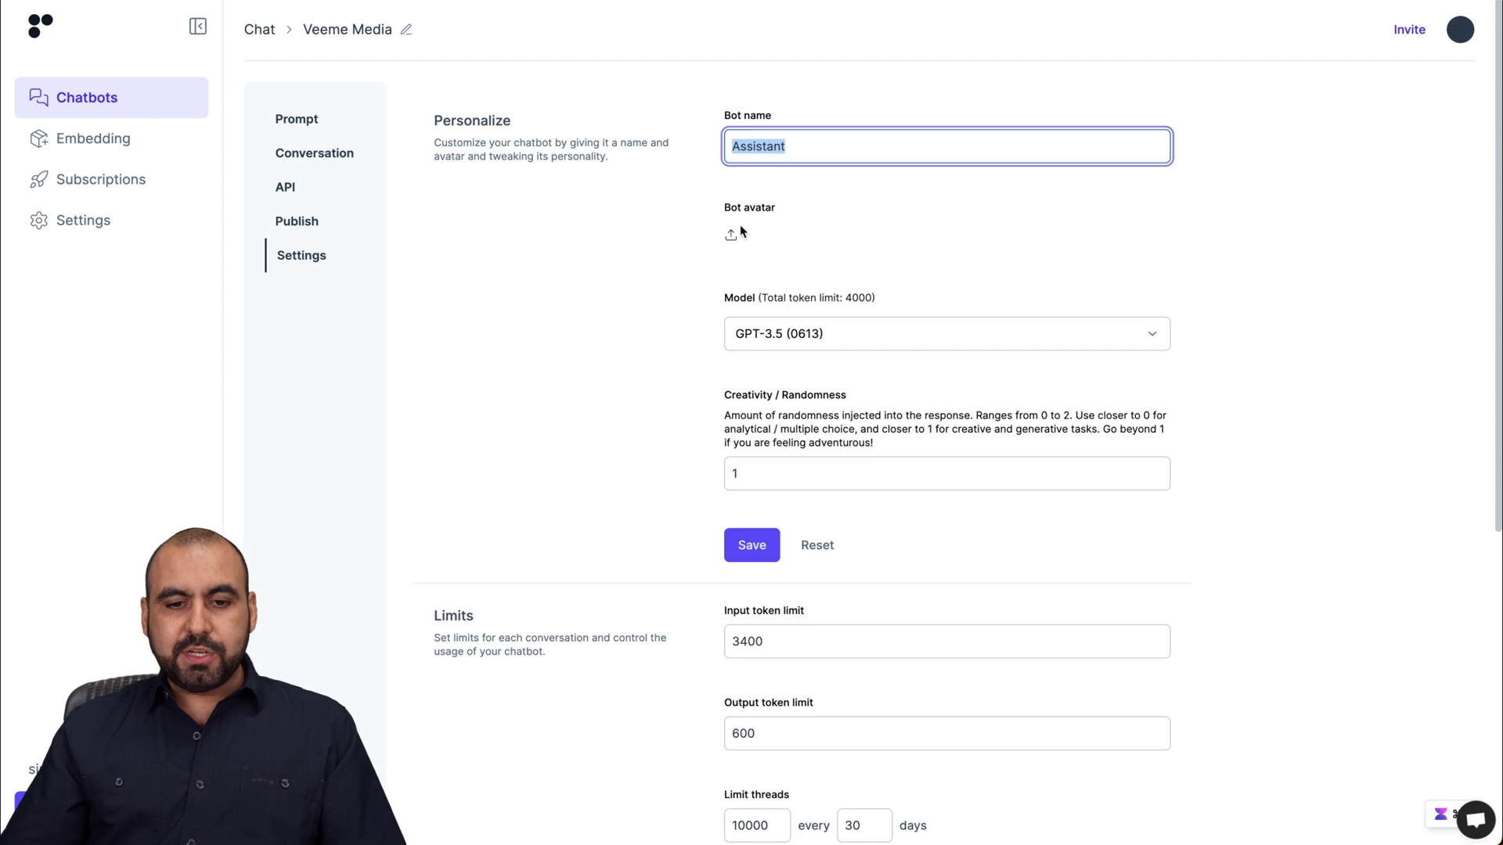
pyautogui.scroll(-2, 783, 250)
pyautogui.scroll(-2, 826, 274)
pyautogui.click(828, 196)
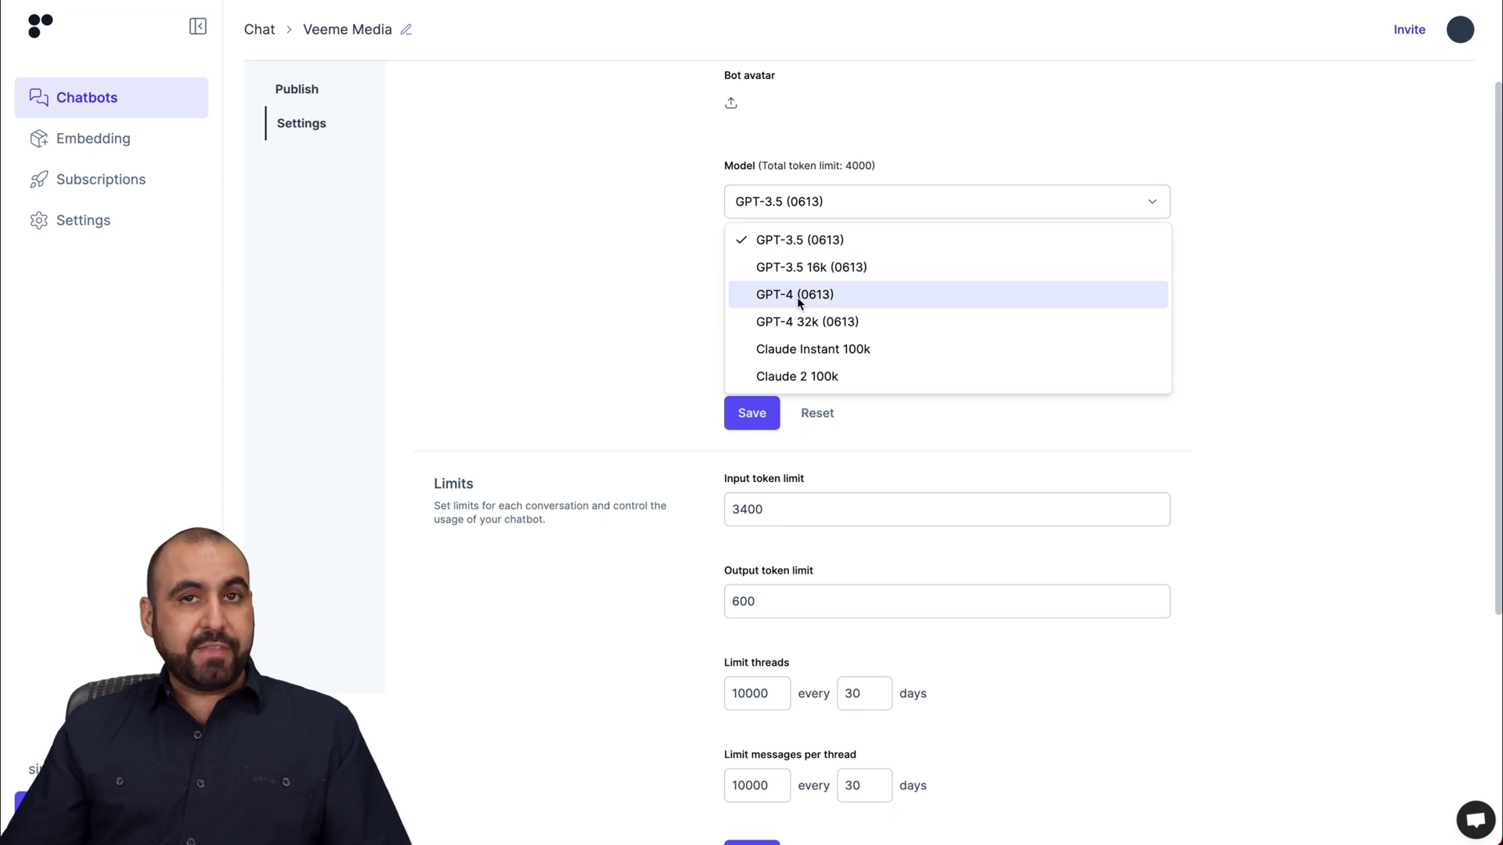
pyautogui.click(655, 293)
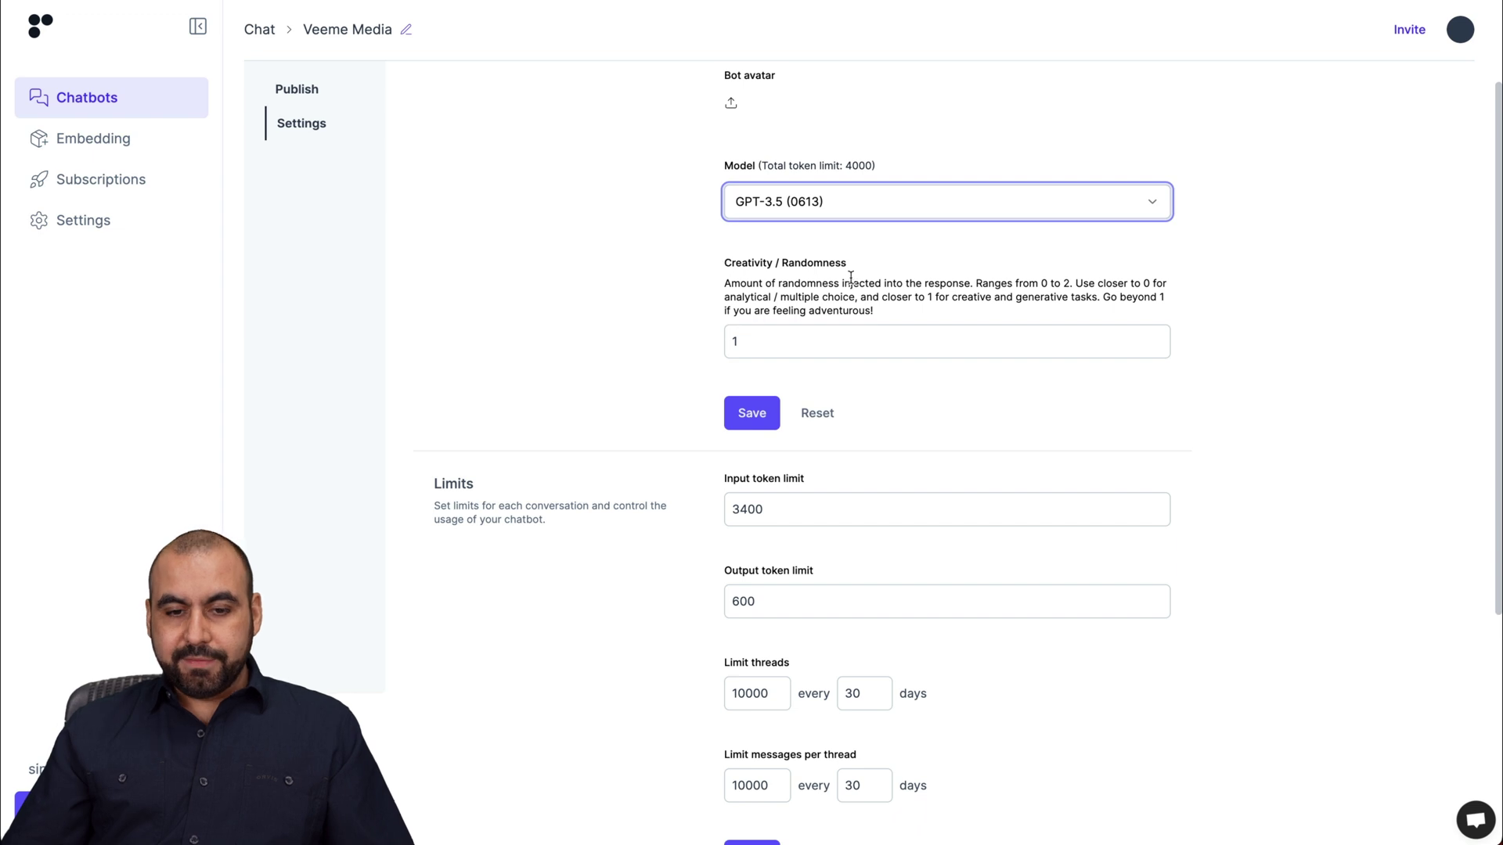
pyautogui.click(753, 342)
pyautogui.click(628, 342)
pyautogui.scroll(-2, 627, 341)
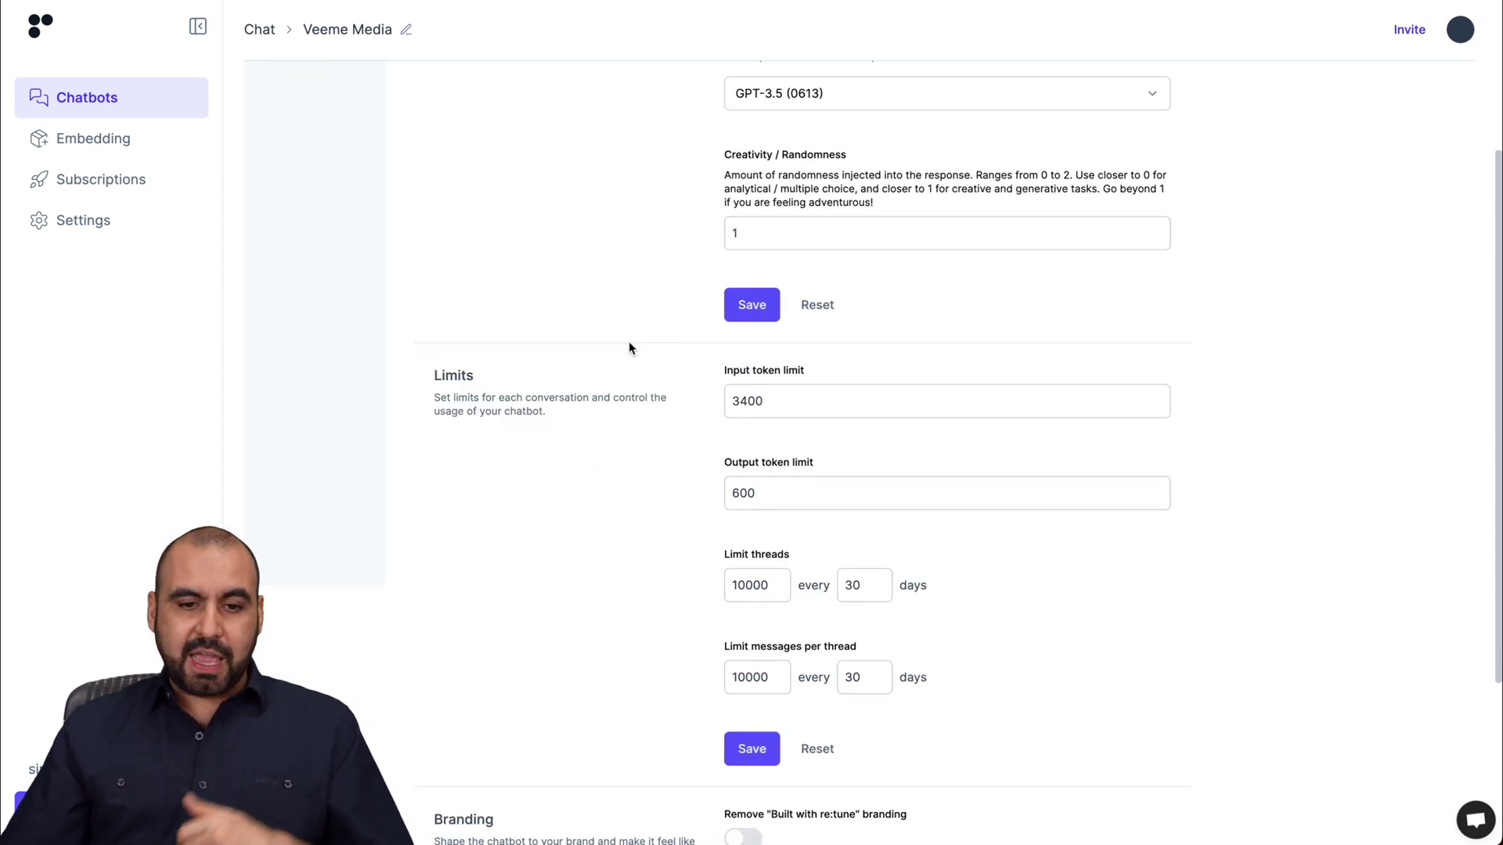
pyautogui.scroll(-3, 630, 343)
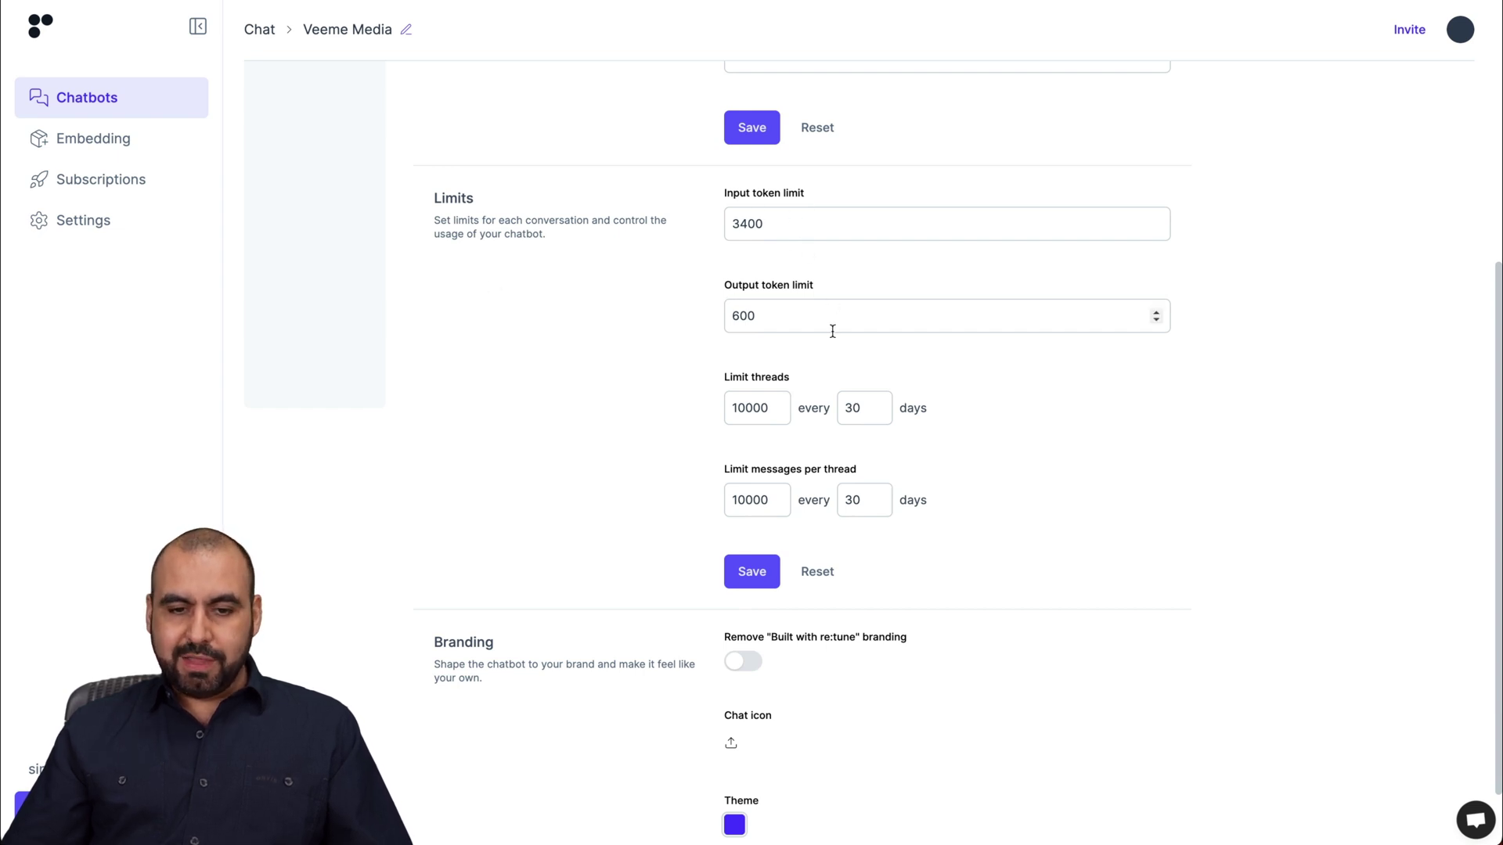
pyautogui.scroll(-1, 806, 384)
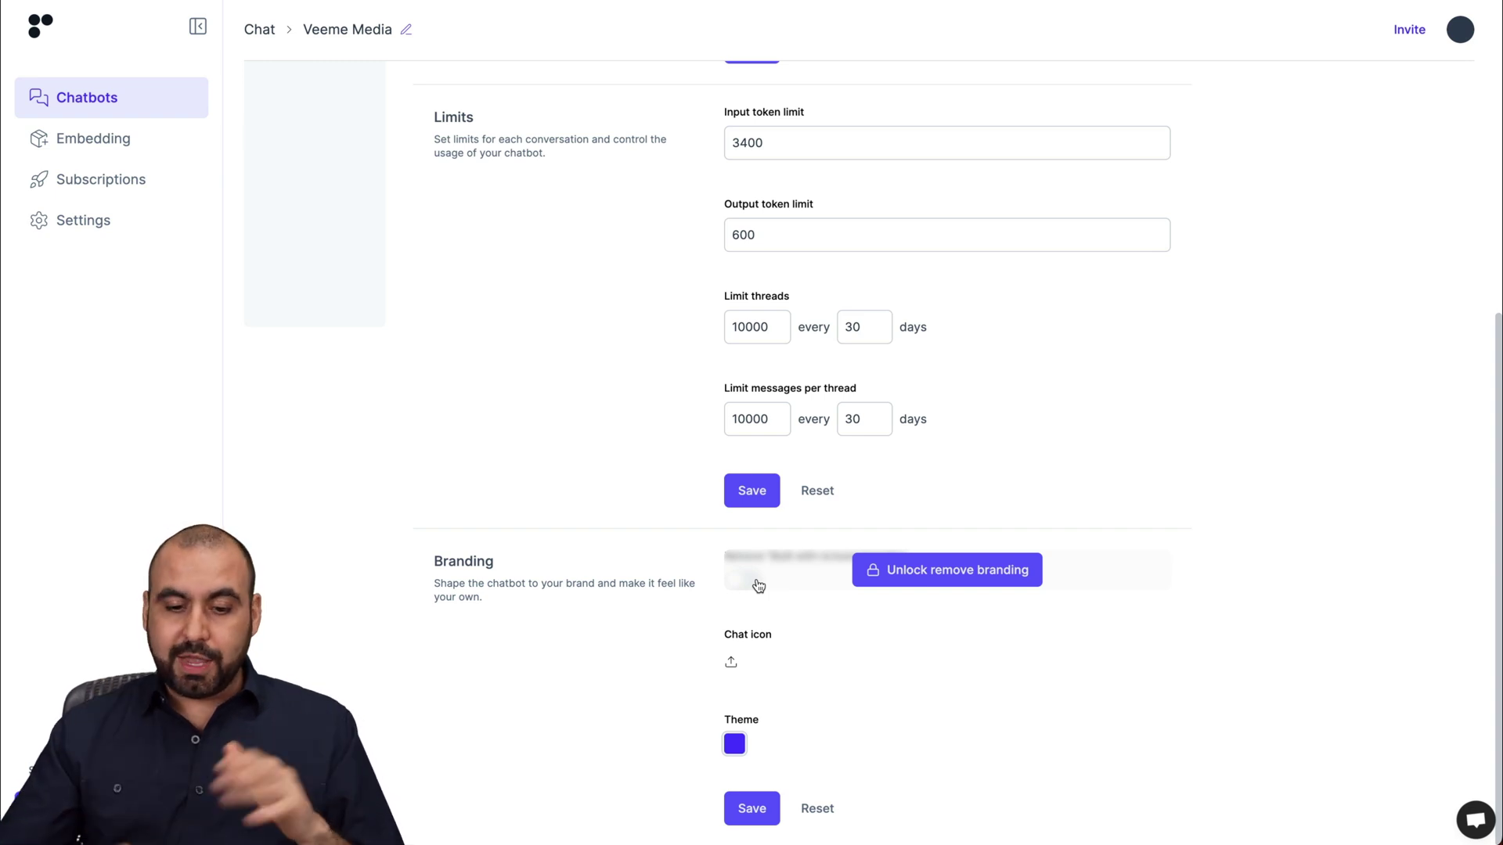
pyautogui.scroll(5, 751, 725)
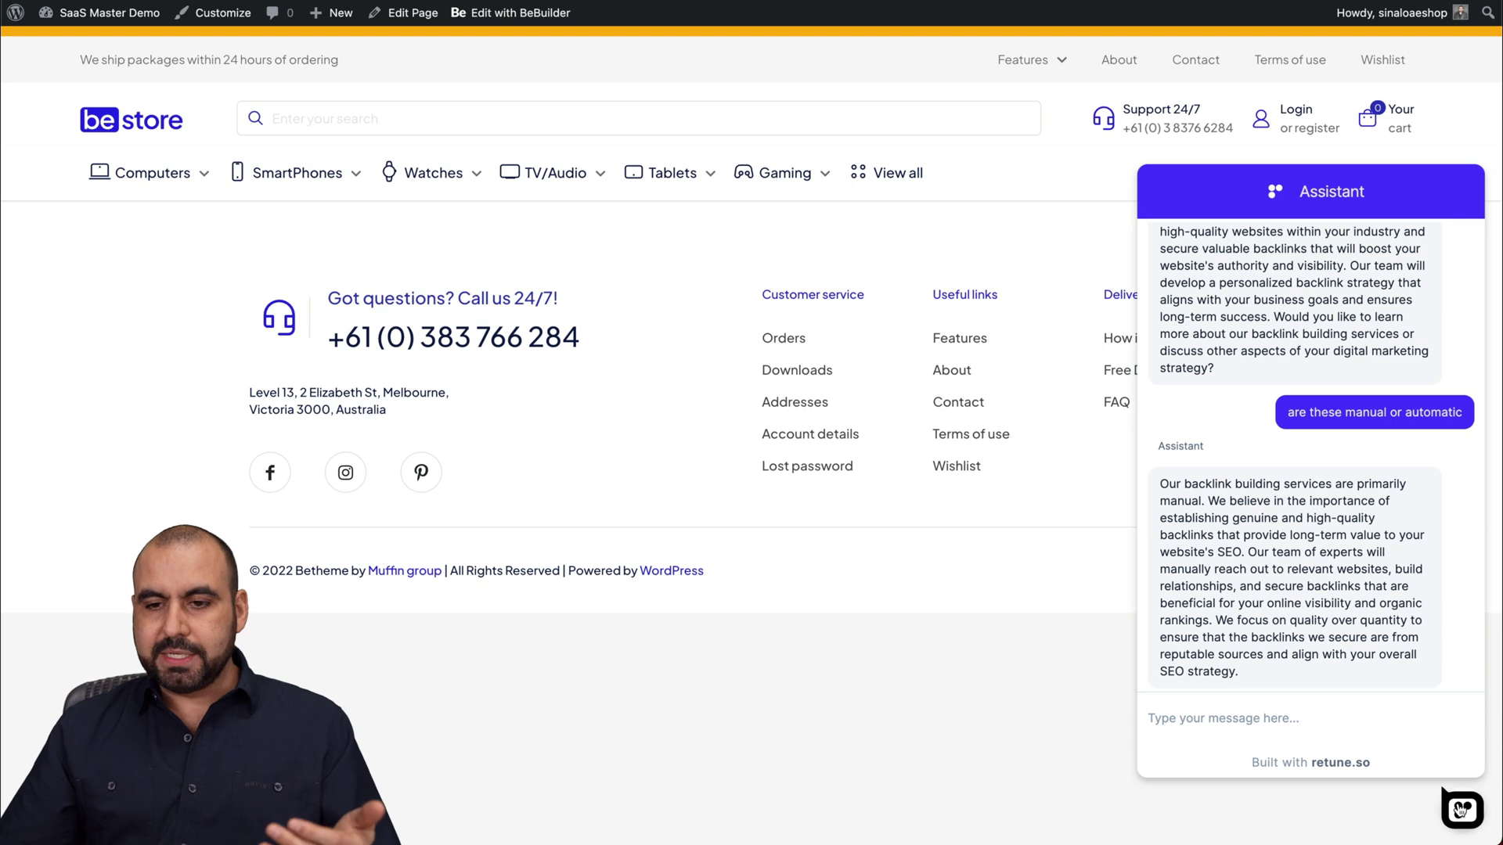
# - Close the Assistant chat popup on the be store page
pyautogui.click(1460, 810)
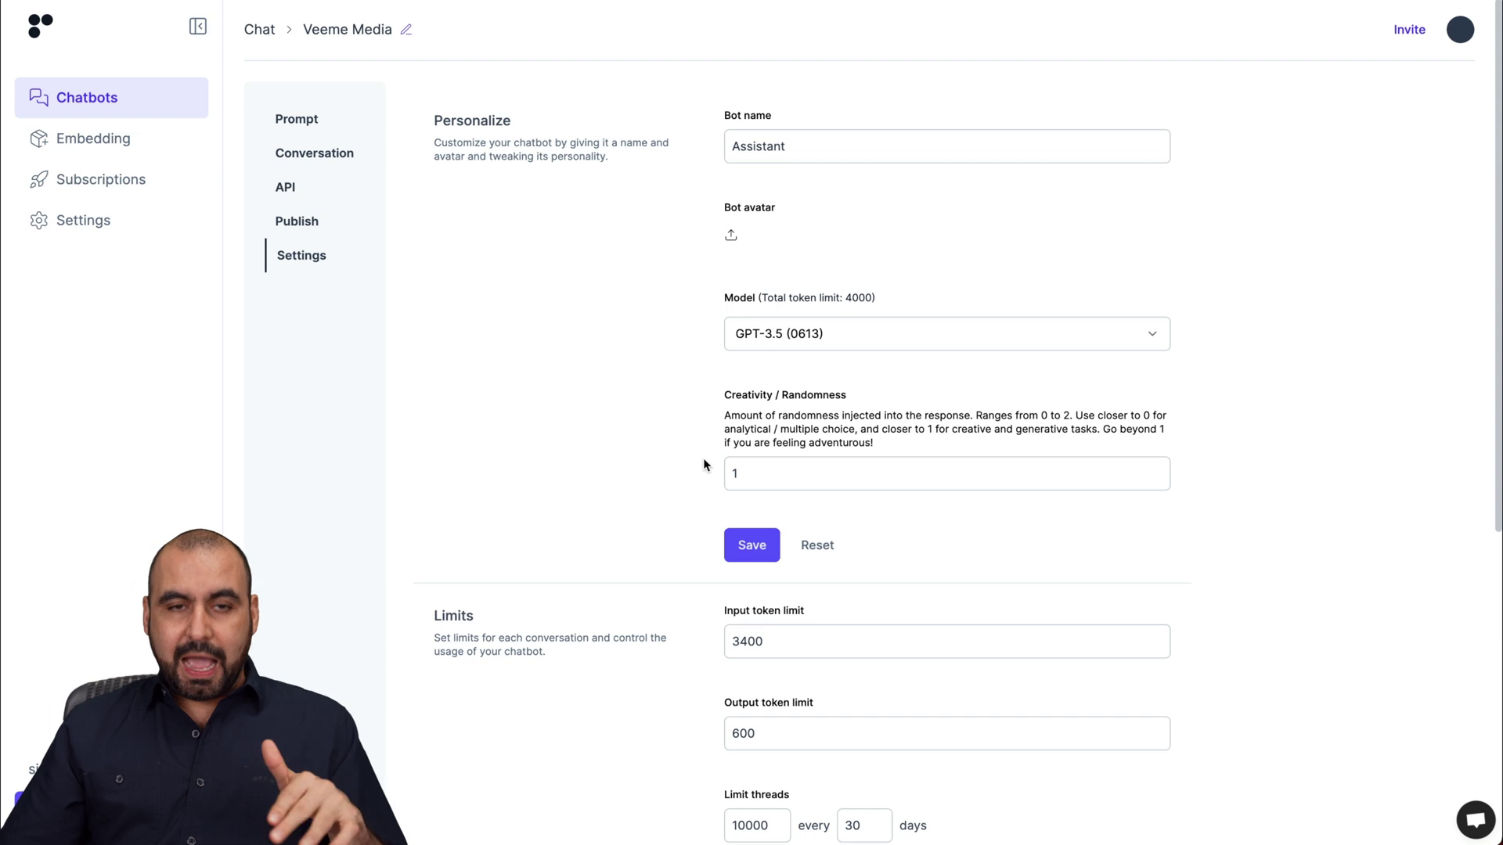
pyautogui.click(114, 139)
# - Check the API key settings, then view the AppSumo lifetime subscription tiers
pyautogui.click(115, 220)
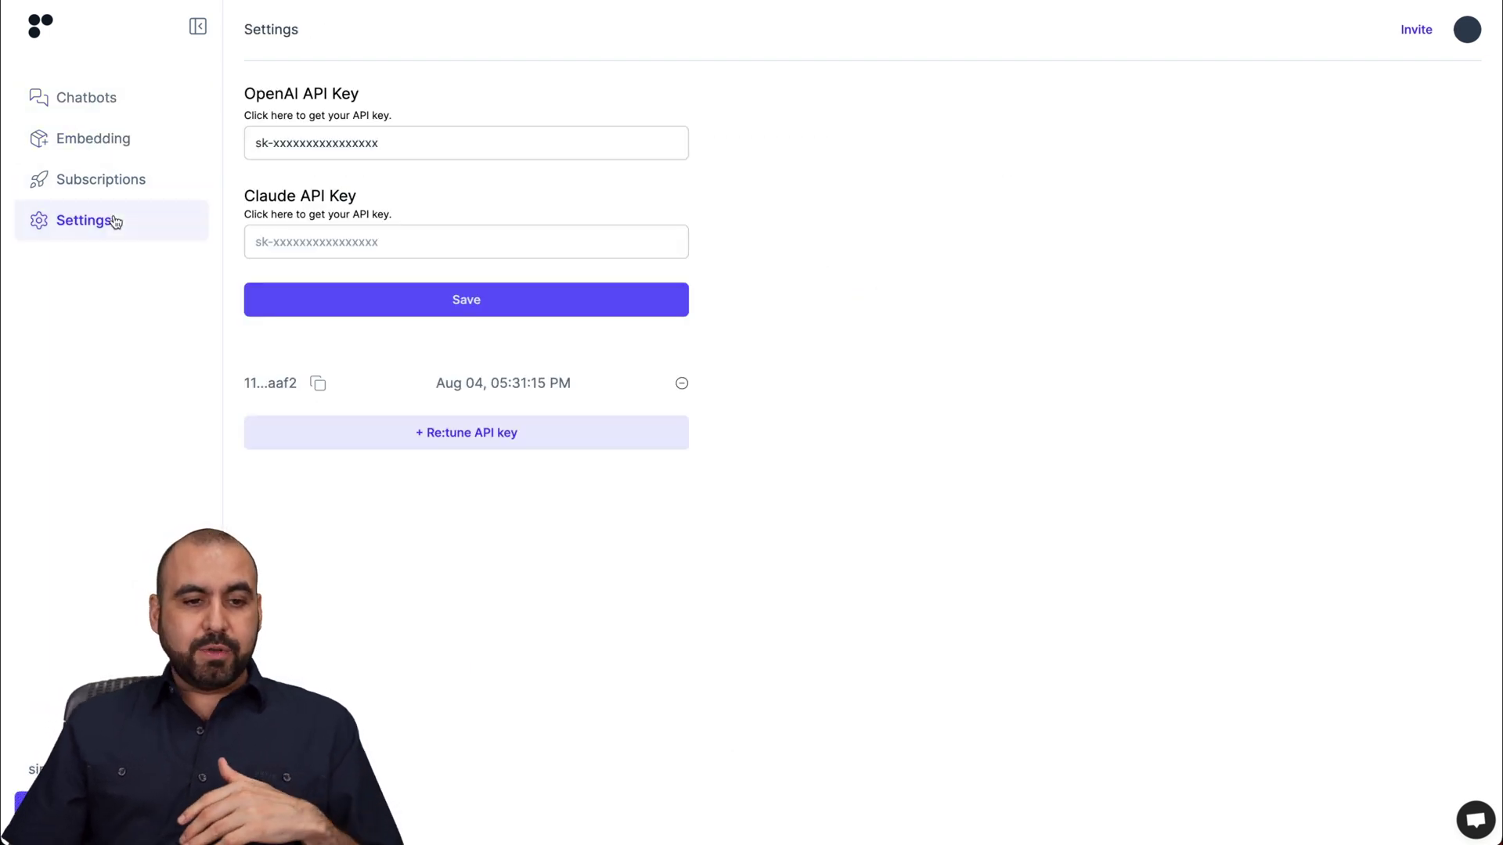
pyautogui.click(120, 190)
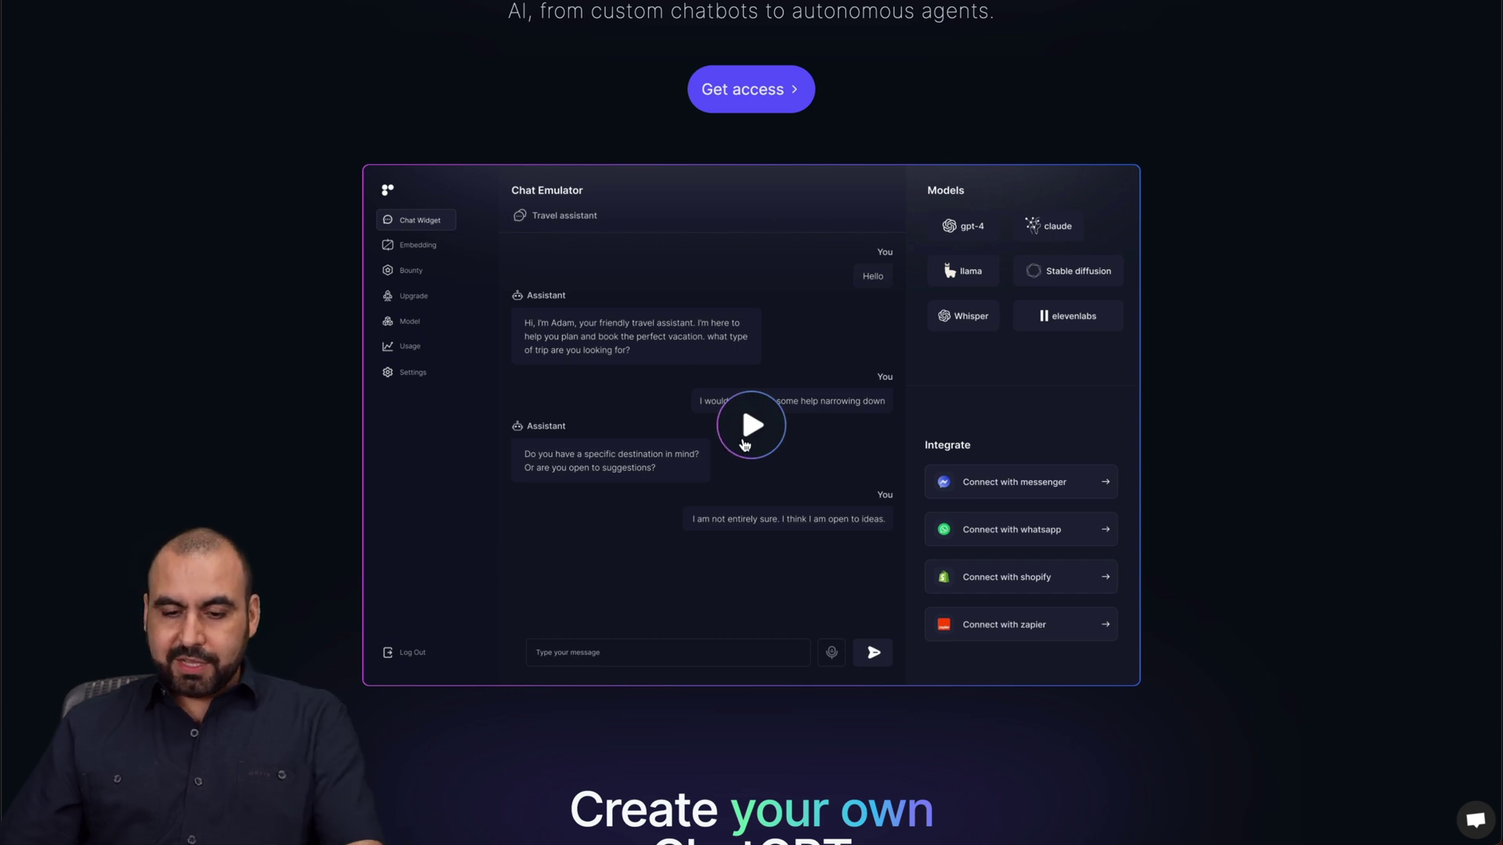
# - Play the homepage walkthrough video, skip ahead to the Creating chatbot part at 1:34, and pause
pyautogui.click(744, 443)
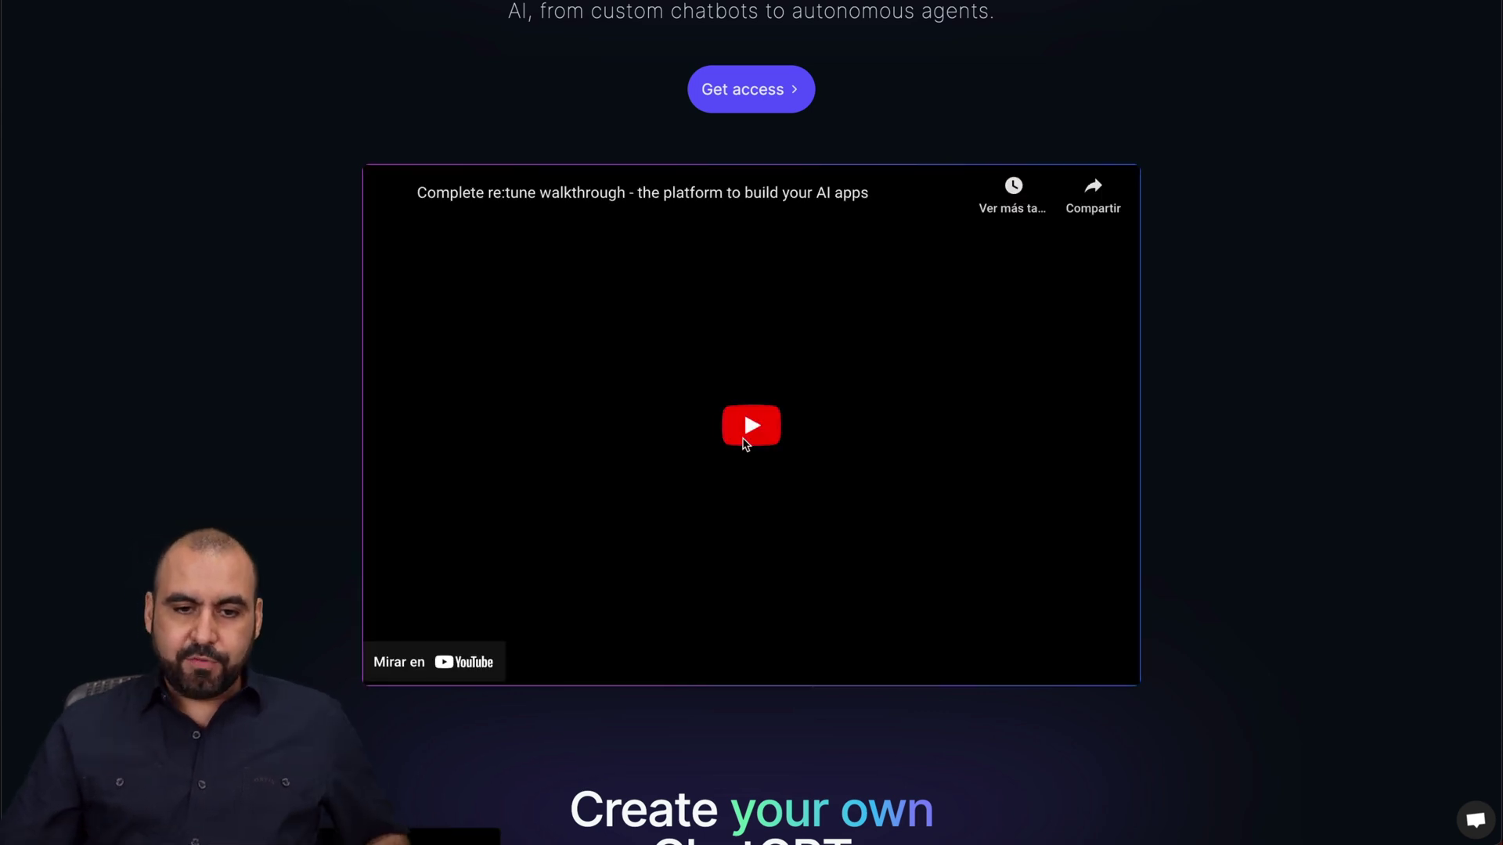
pyautogui.click(744, 444)
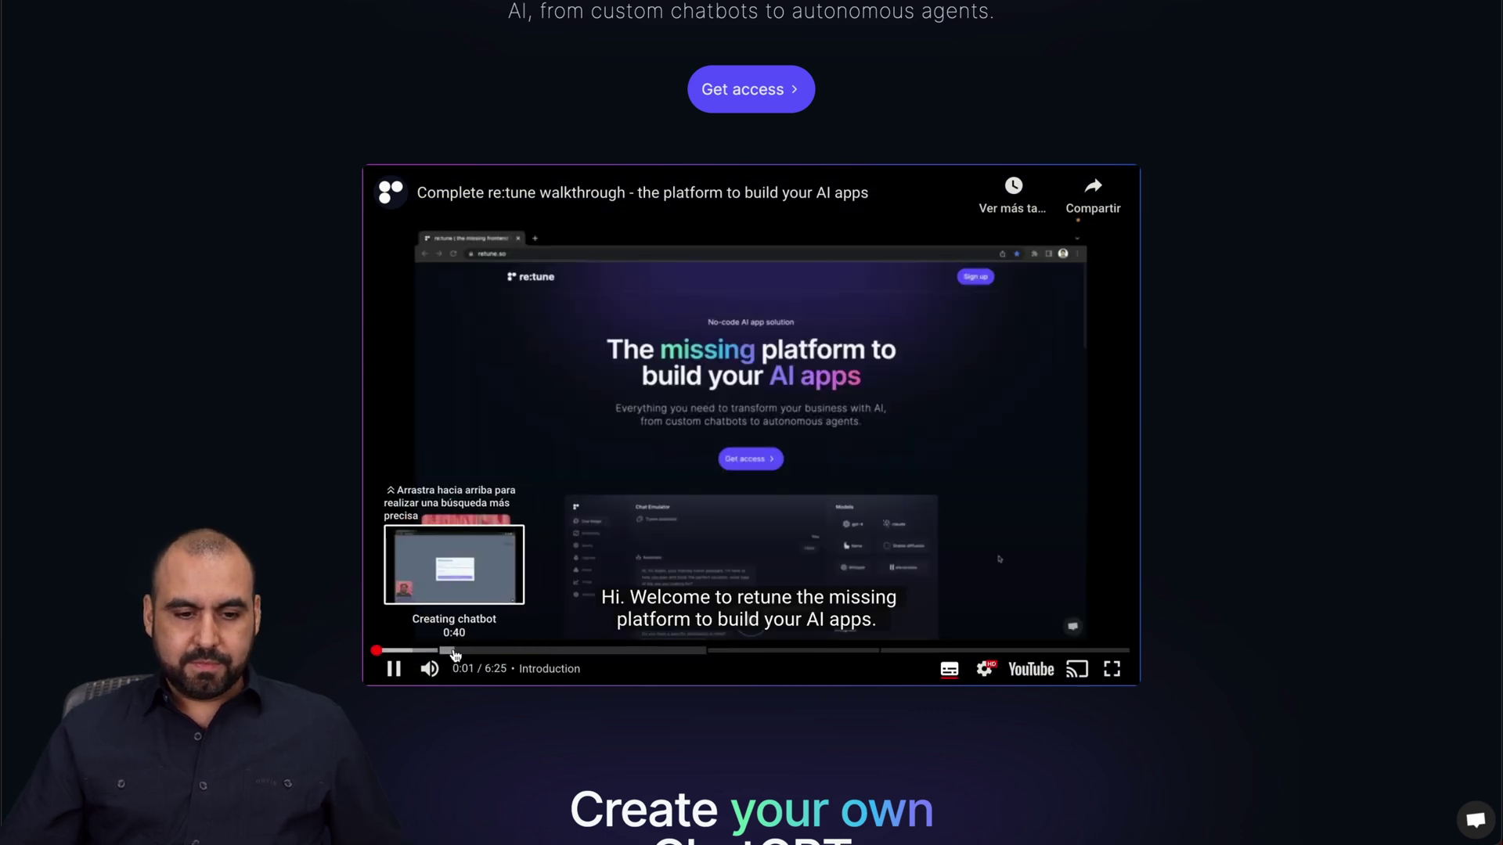
pyautogui.moveTo(450, 650); pyautogui.dragTo(558, 652)
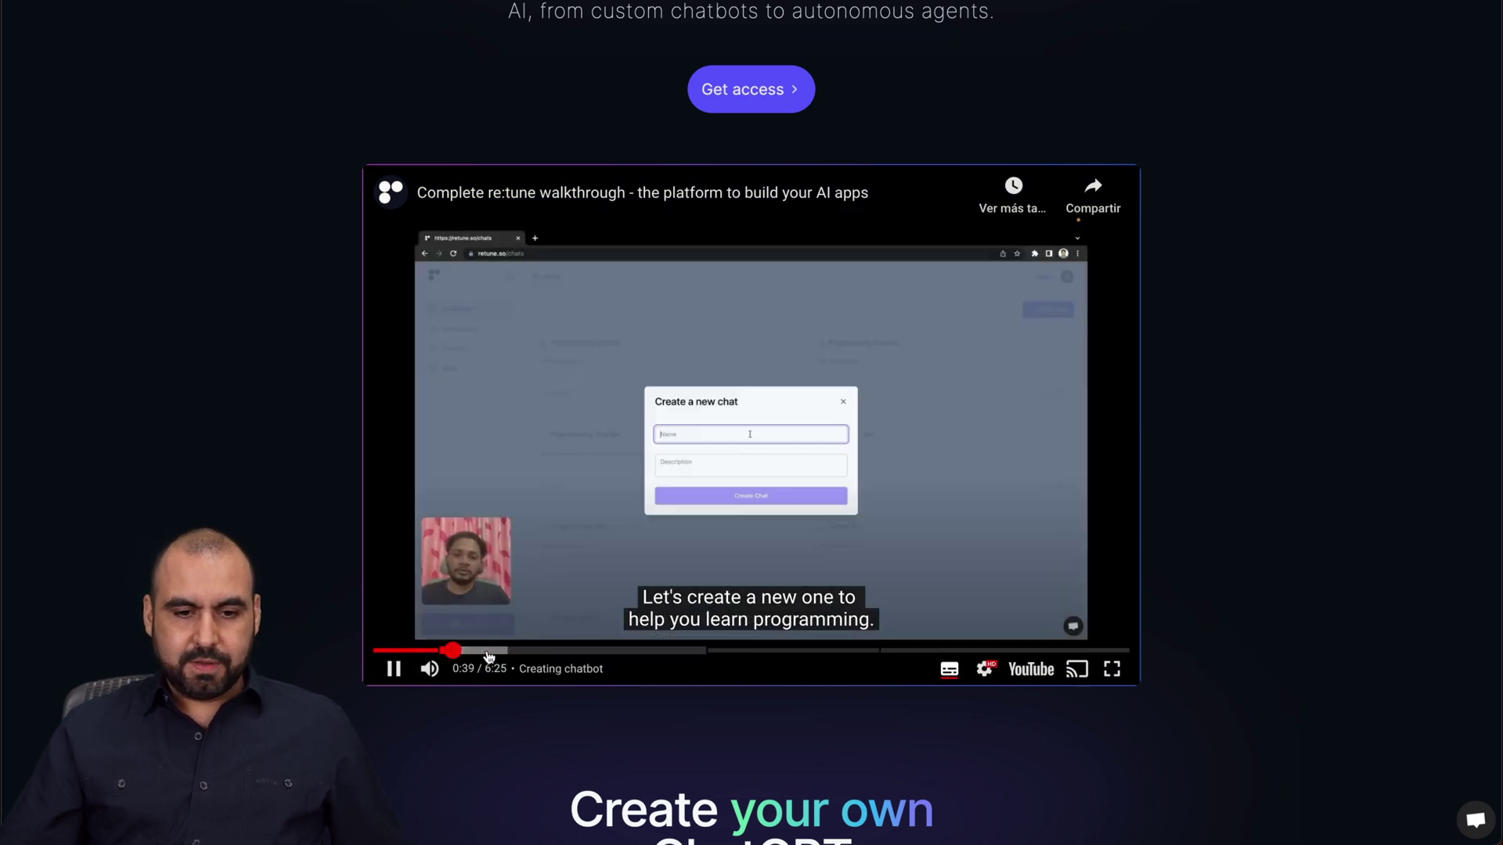
pyautogui.click(387, 655)
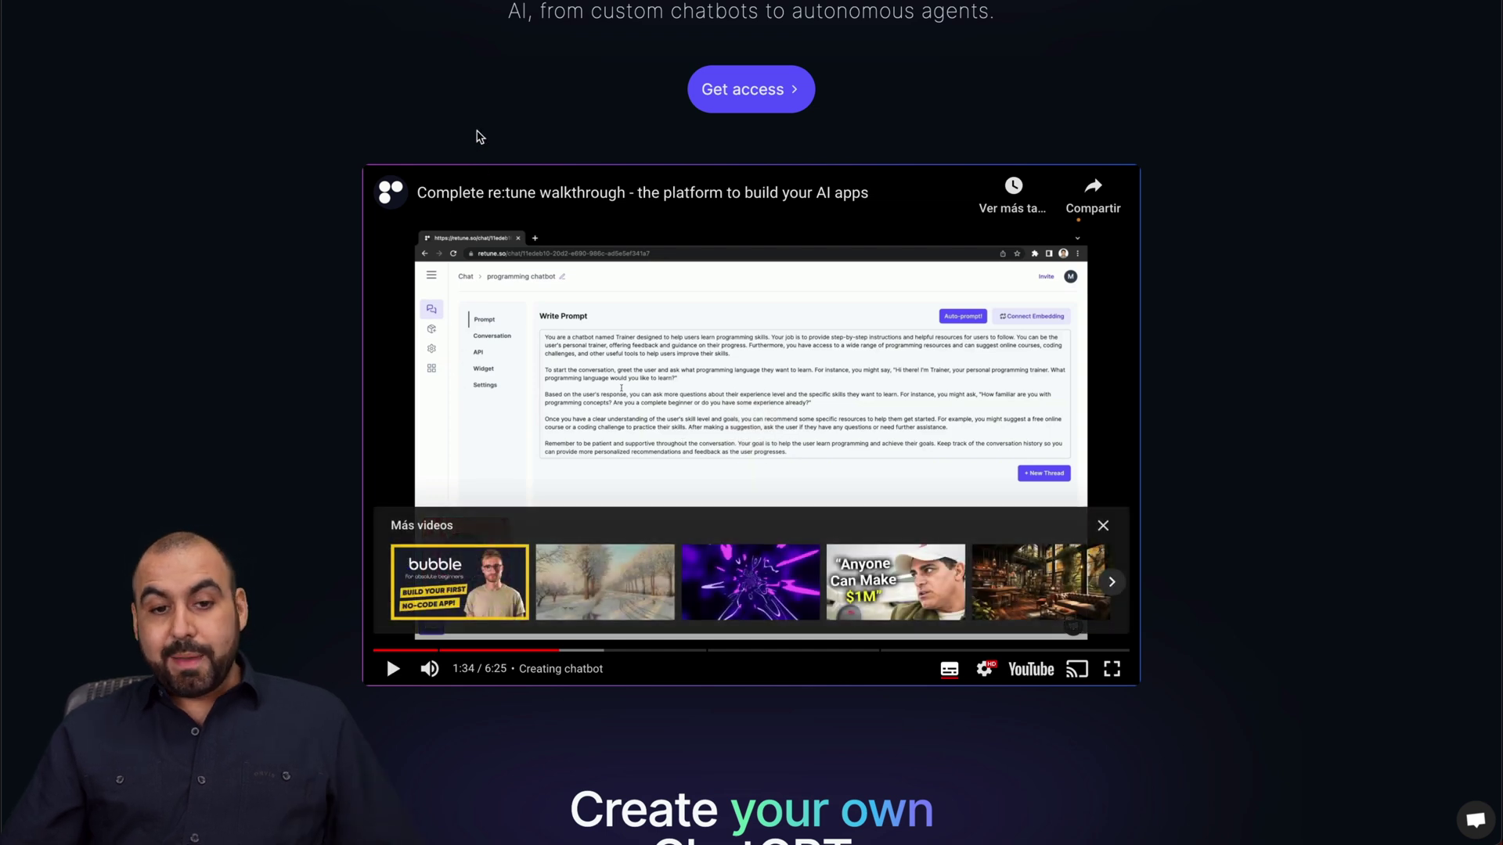
# - Scroll through the re:tune homepage and reload it to reset the video preview
pyautogui.scroll(-5, 575, 630)
pyautogui.scroll(-7, 575, 630)
pyautogui.scroll(-2, 575, 630)
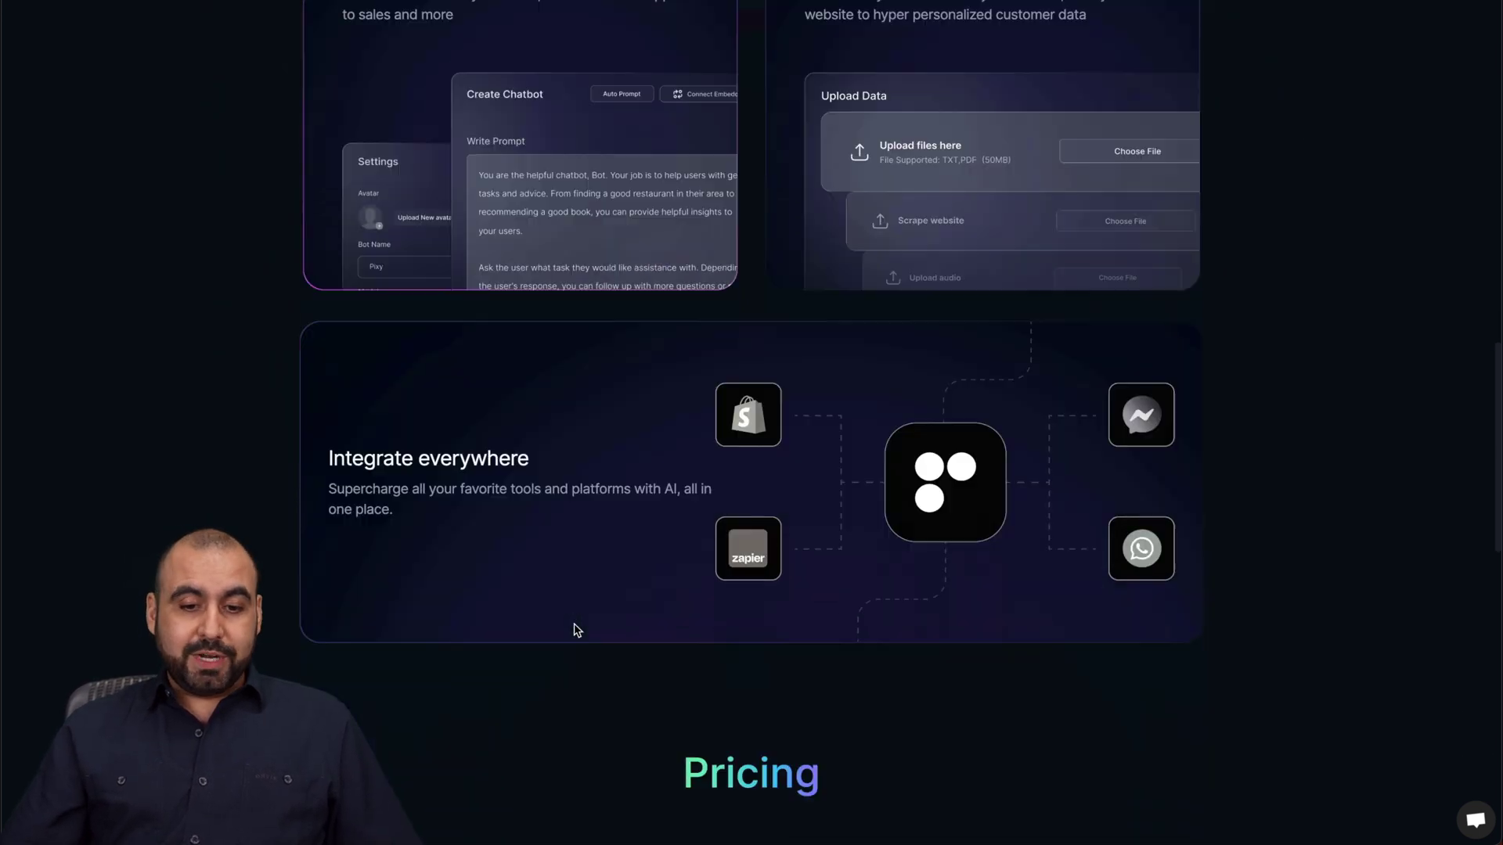
pyautogui.scroll(-8, 576, 630)
pyautogui.scroll(-1, 577, 630)
pyautogui.scroll(-6, 577, 630)
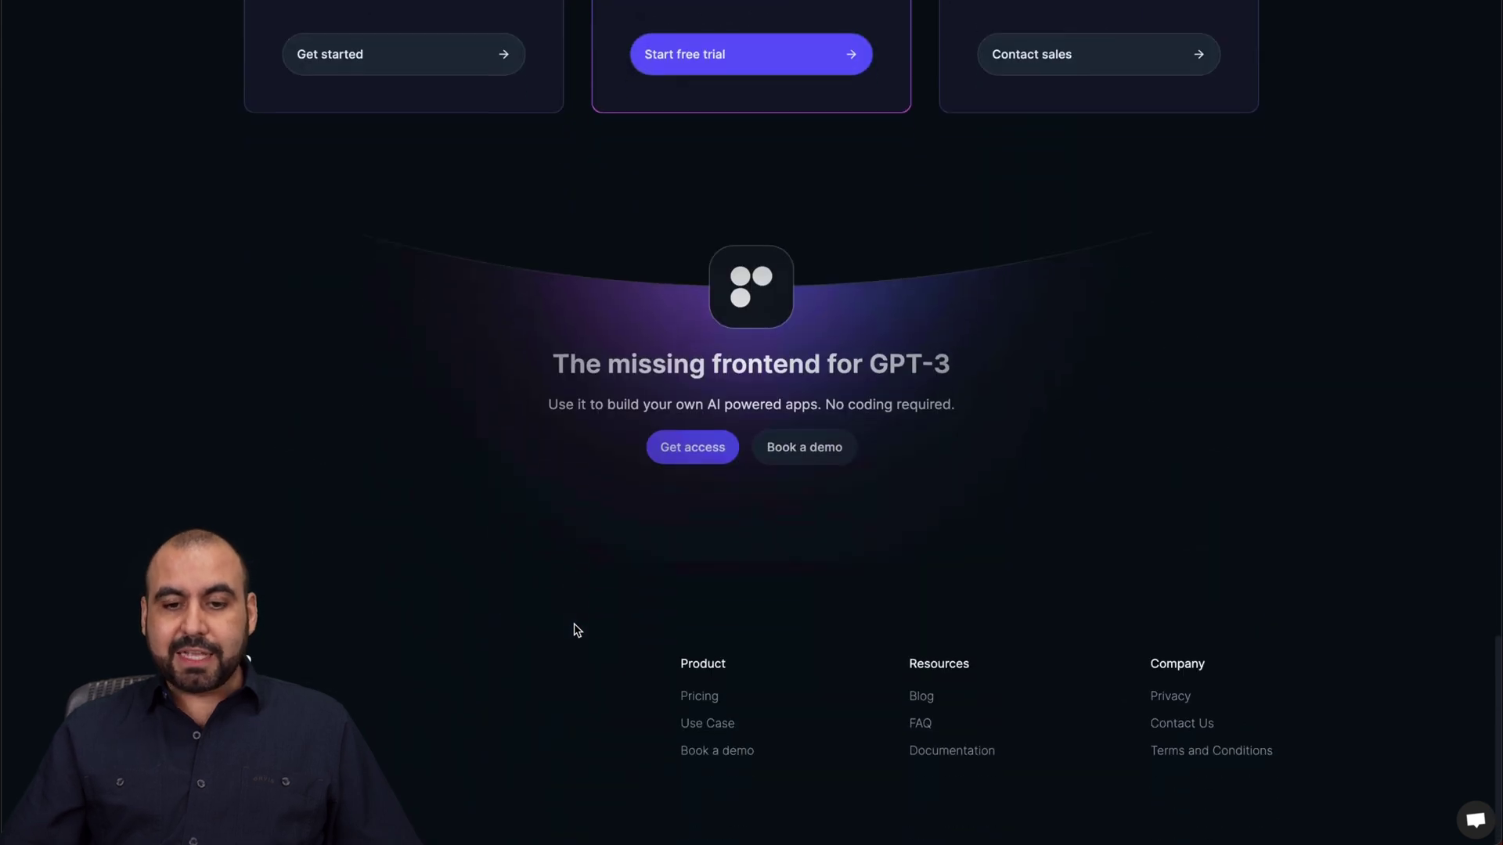
pyautogui.scroll(15, 397, 468)
pyautogui.scroll(10, 831, 518)
pyautogui.scroll(-3, 848, 512)
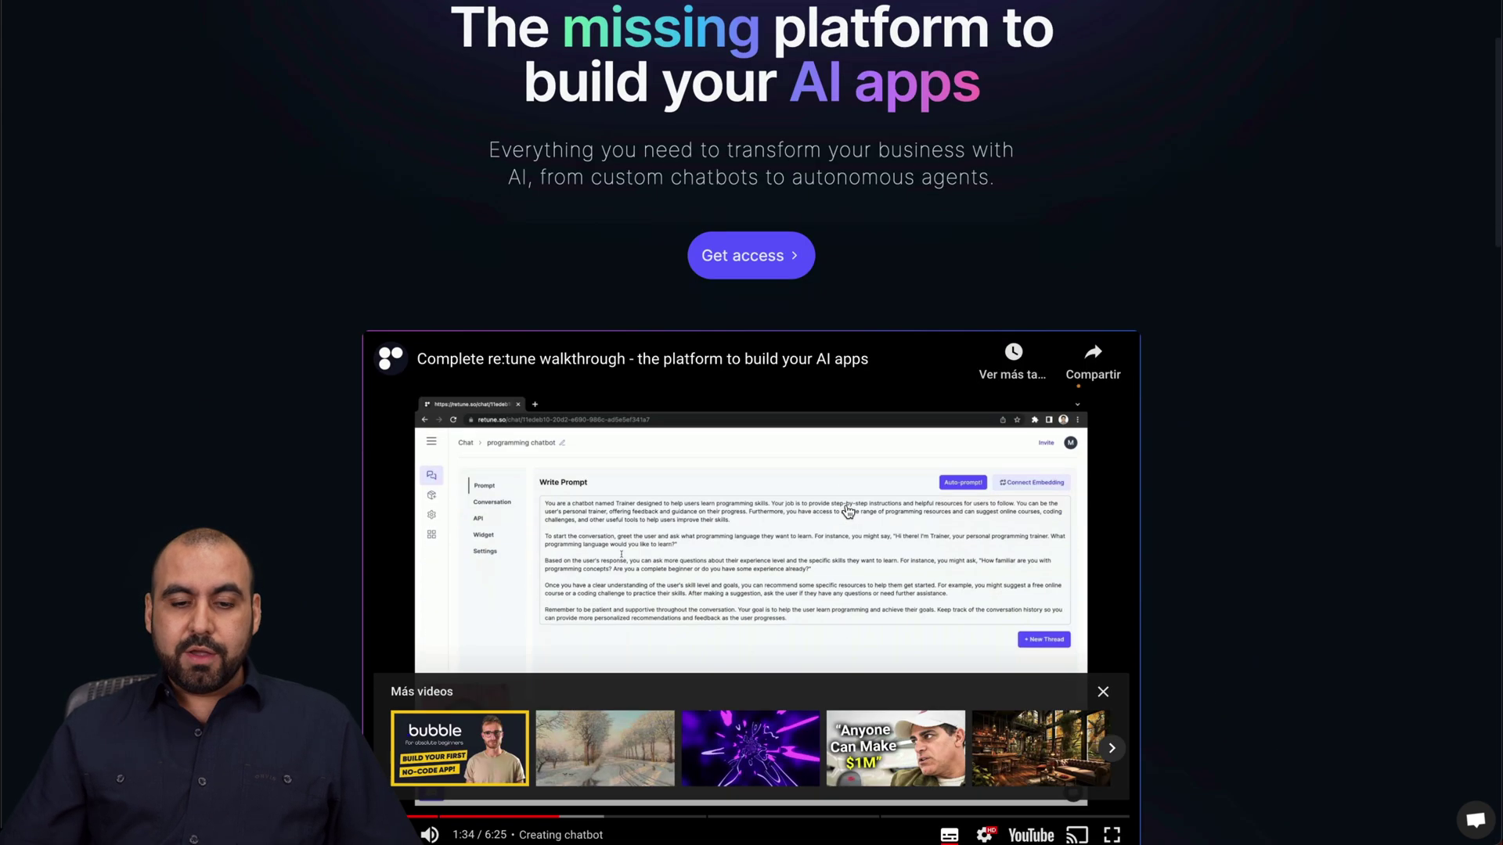
pyautogui.scroll(-1, 848, 512)
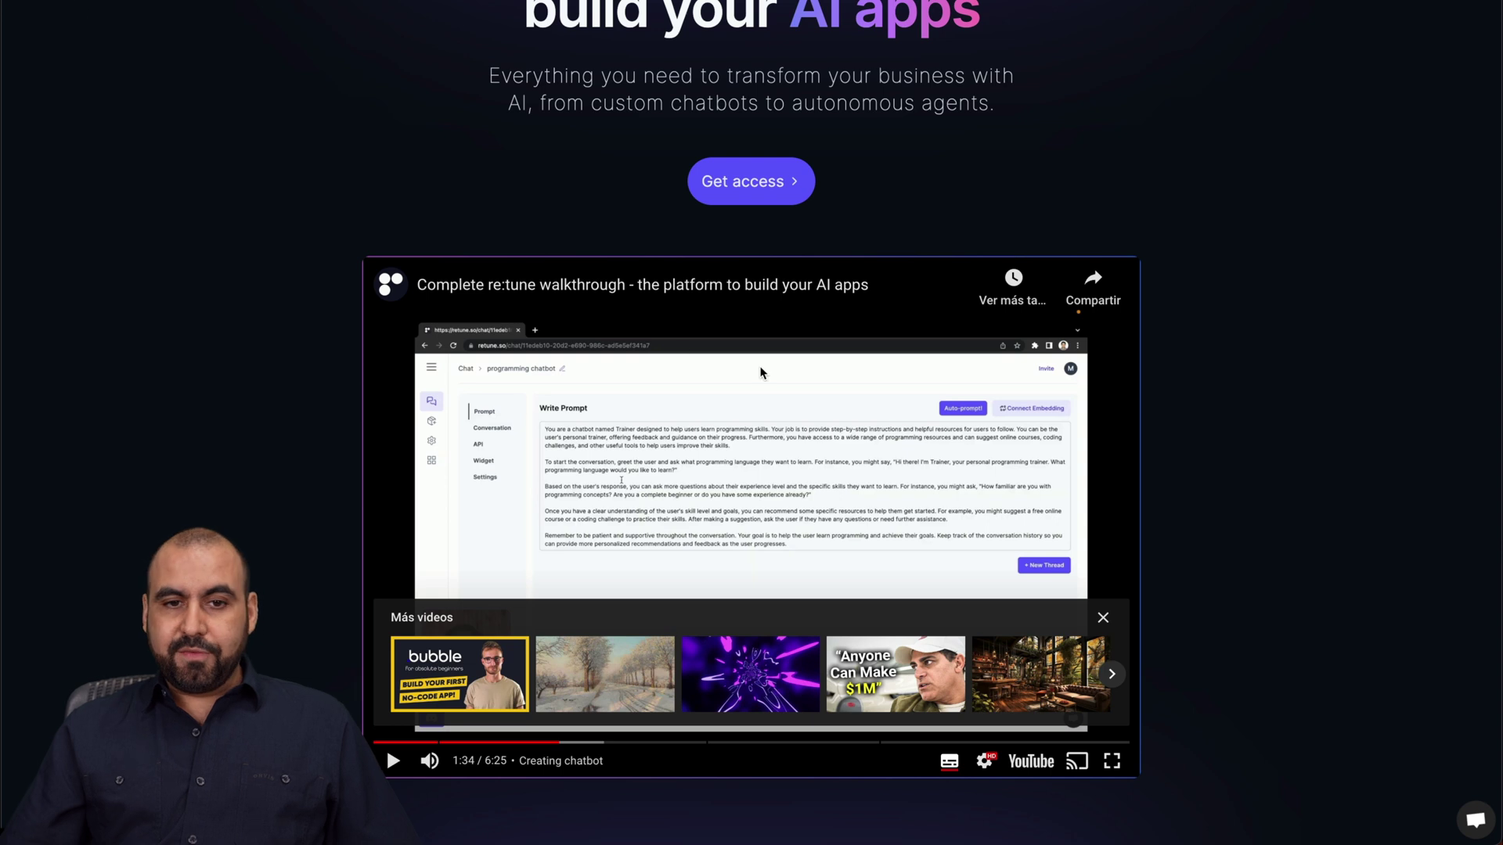
pyautogui.hotkey('ctrl', 'r')
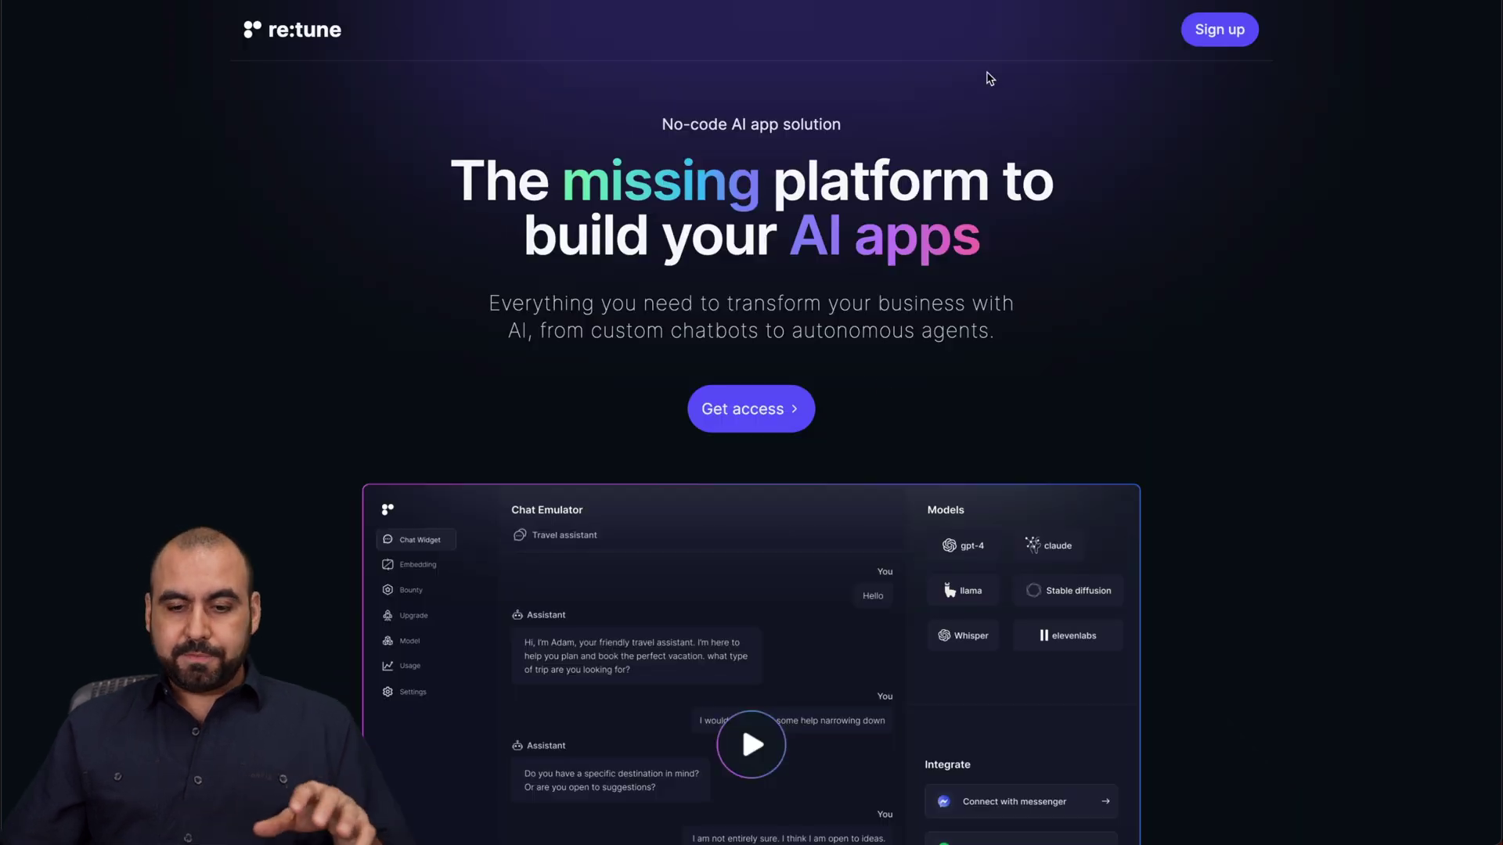
pyautogui.scroll(-4, 1098, 240)
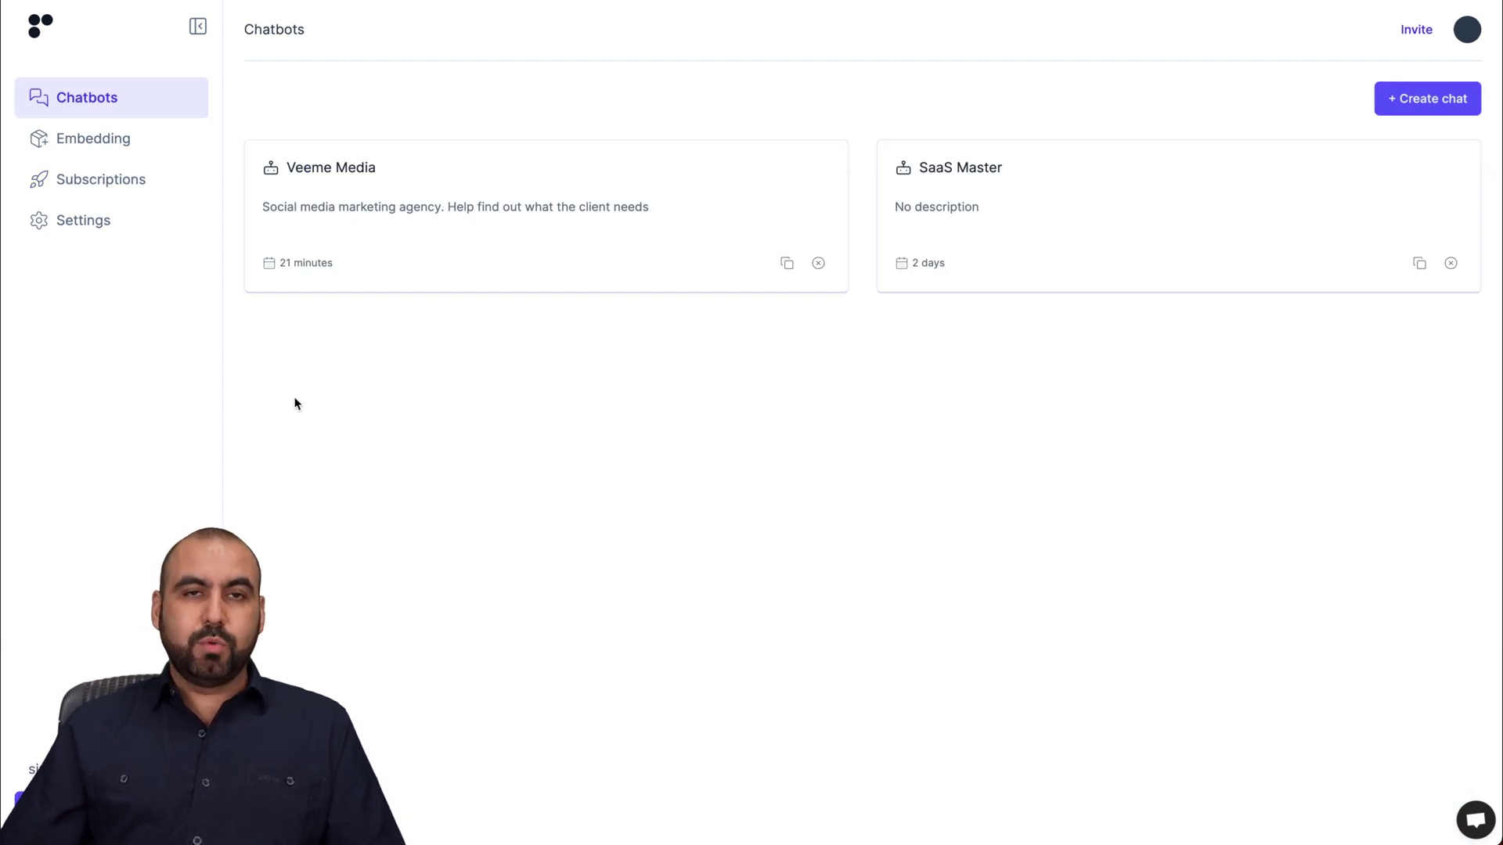
# - Review the AppSumo lifetime tier cards, with Tier 1 at $49 as the current plan
pyautogui.click(152, 179)
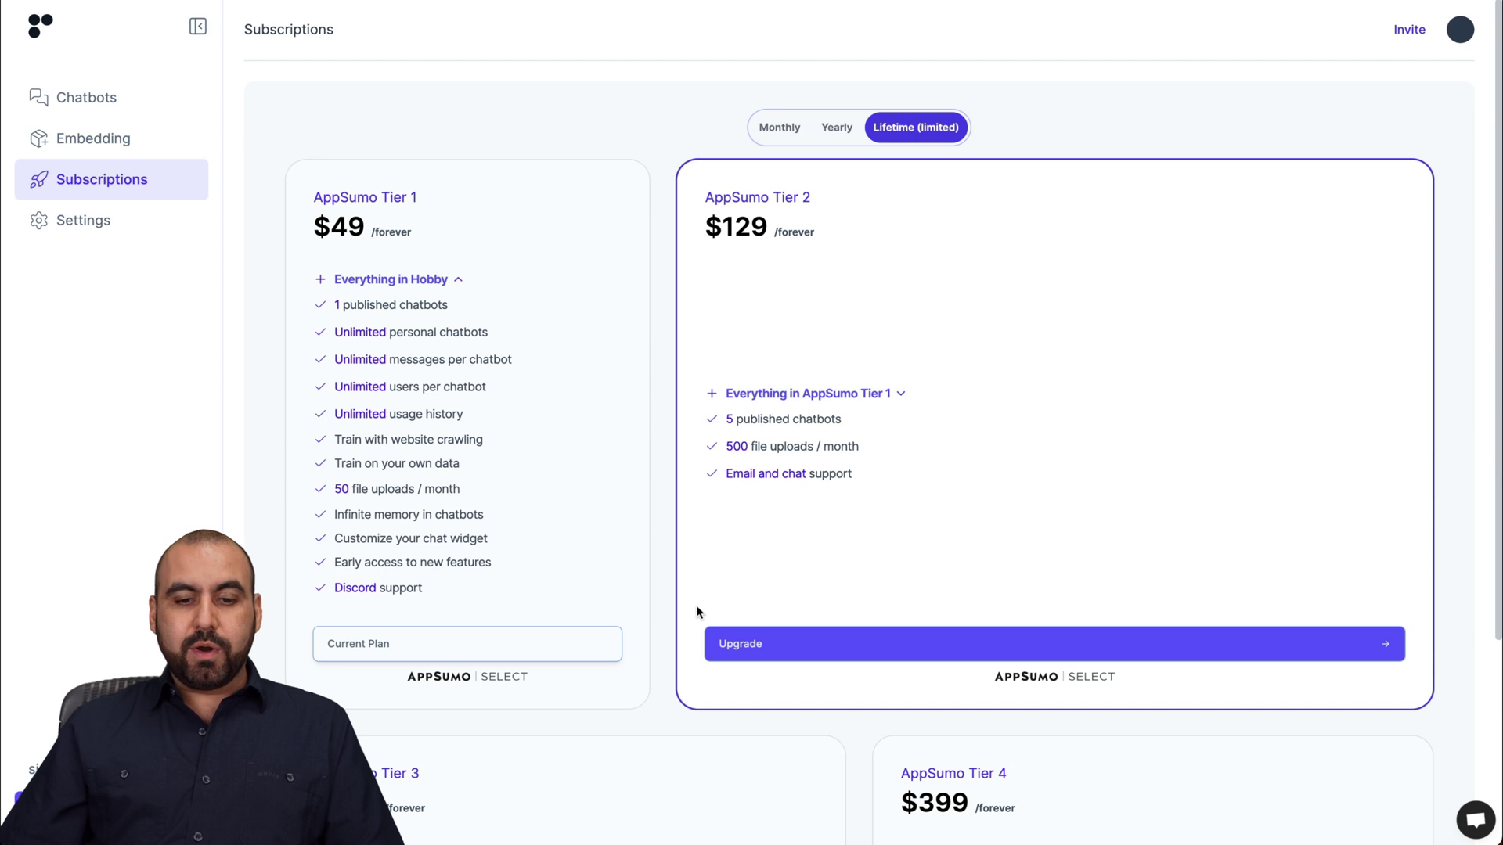
pyautogui.scroll(-3, 675, 687)
pyautogui.scroll(3, 675, 687)
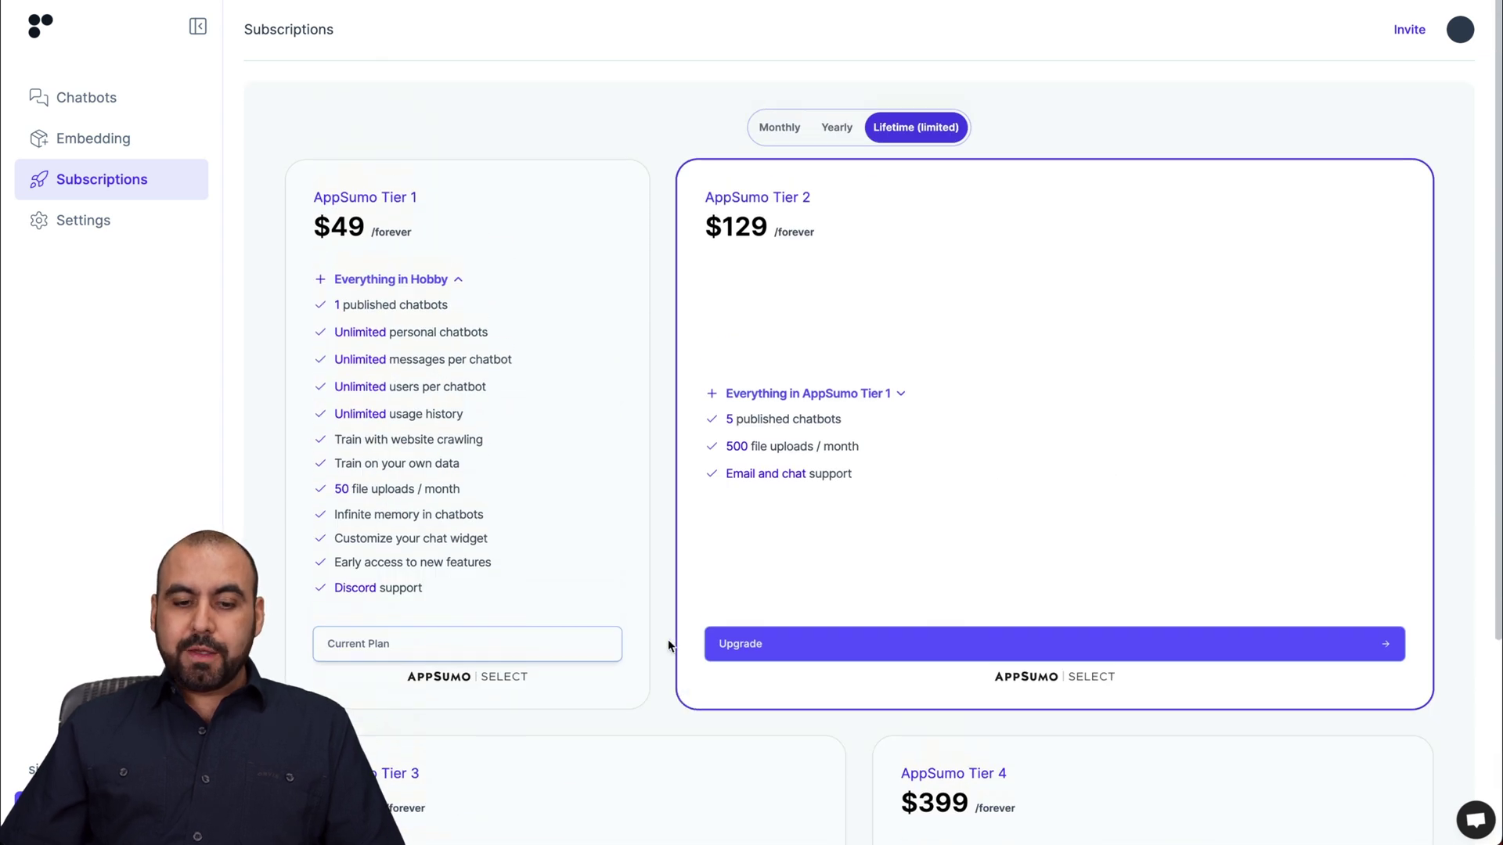
pyautogui.scroll(-2, 661, 620)
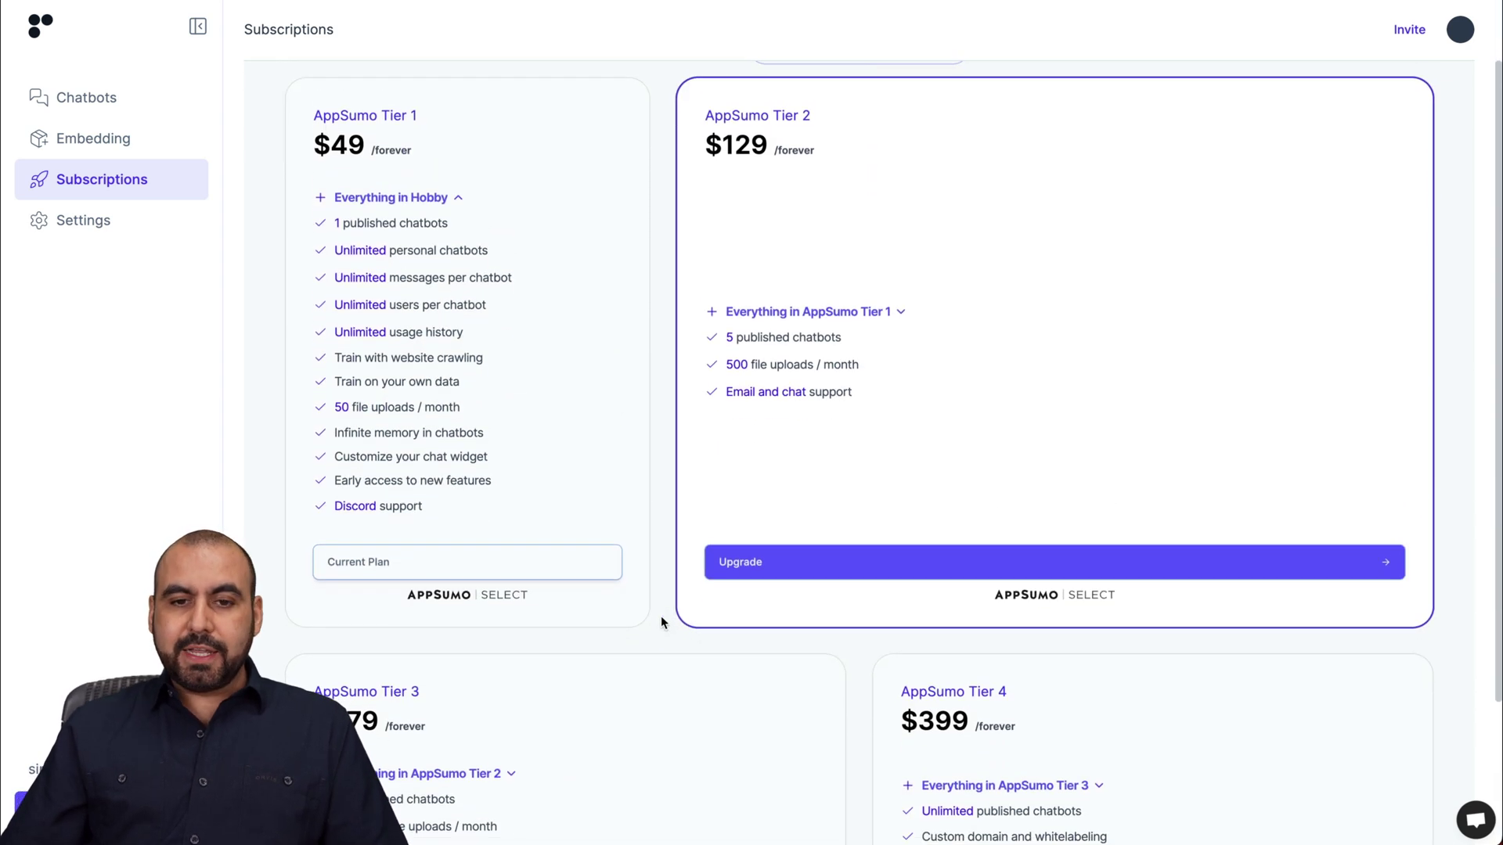